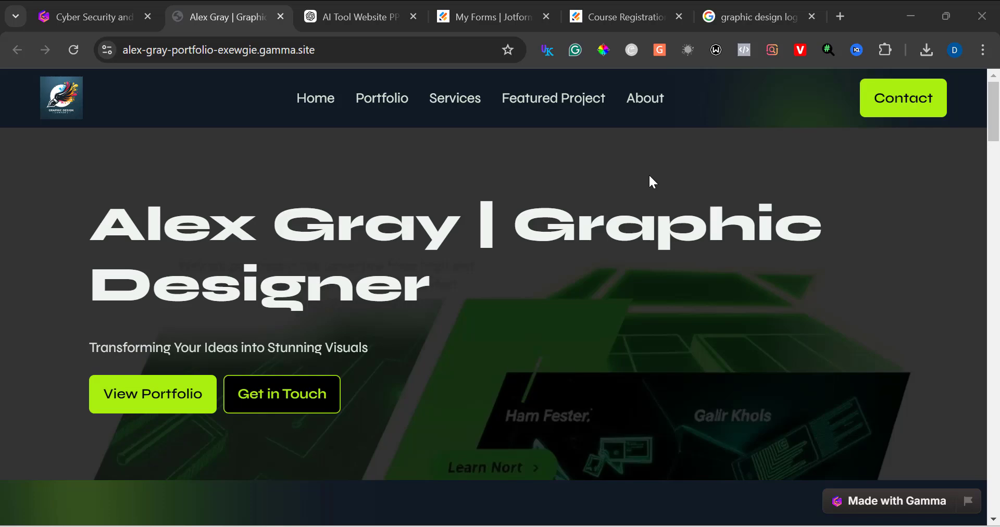
Step: Scroll through the published graphic designer portfolio site, then switch to the Cyber Security presentation tab
scroll(649, 177, down, 10)
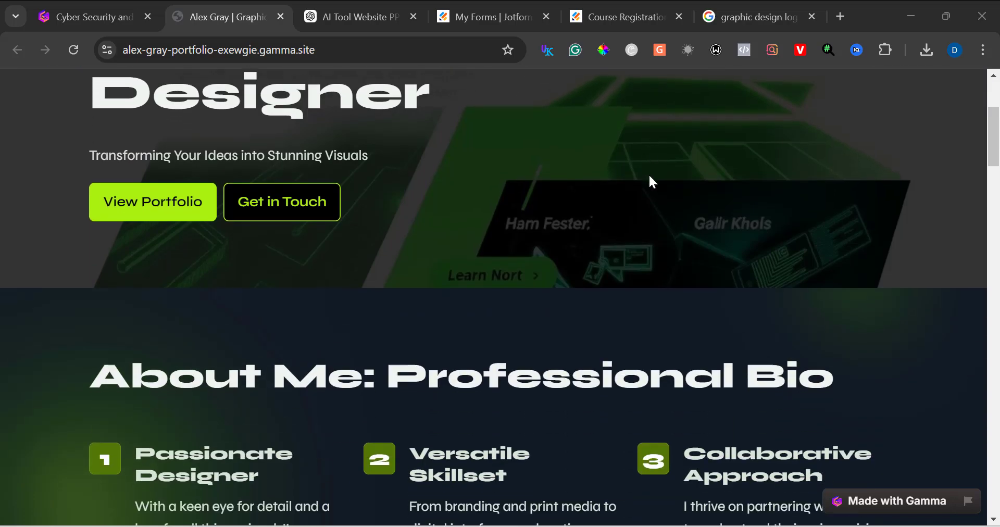
scroll(650, 177, down, 12)
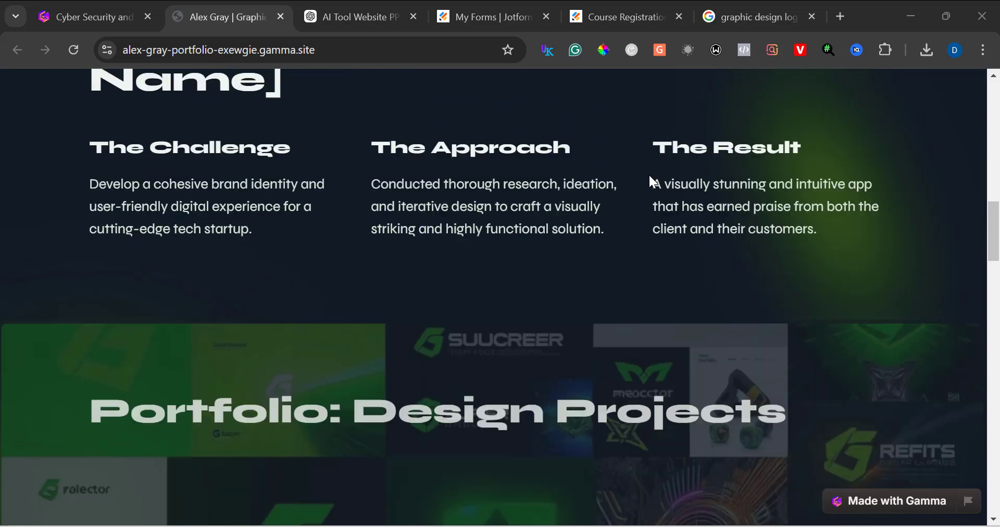
scroll(651, 181, down, 12)
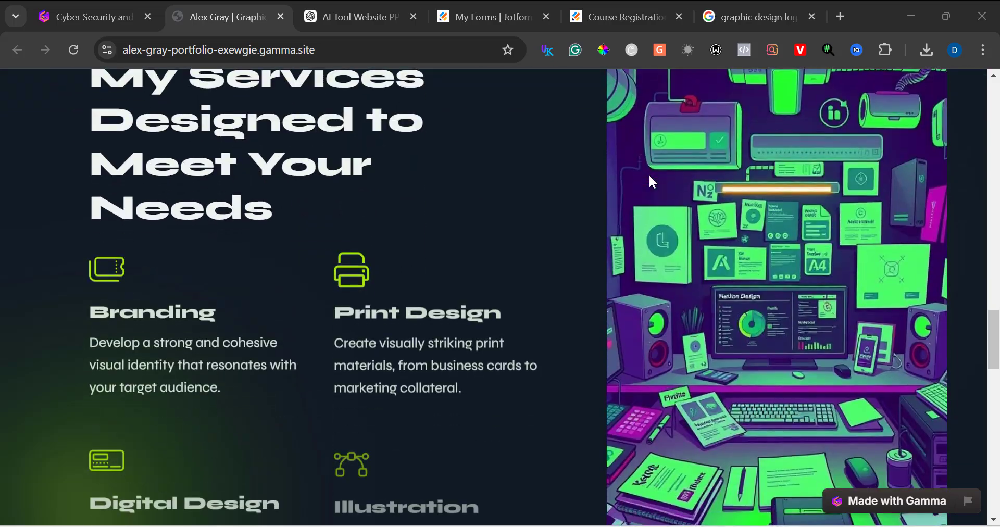
scroll(649, 175, down, 15)
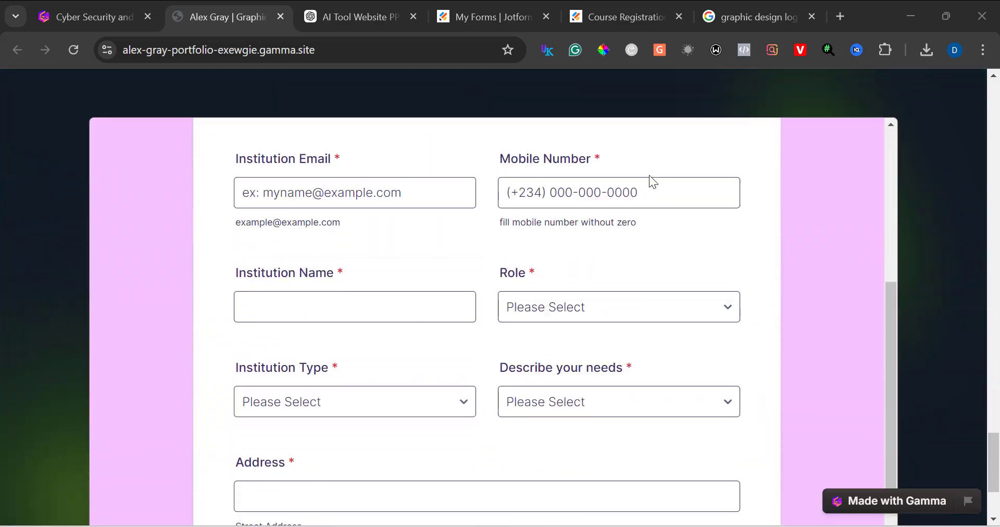
scroll(649, 175, up, 5)
key(ctrl+shift+Tab)
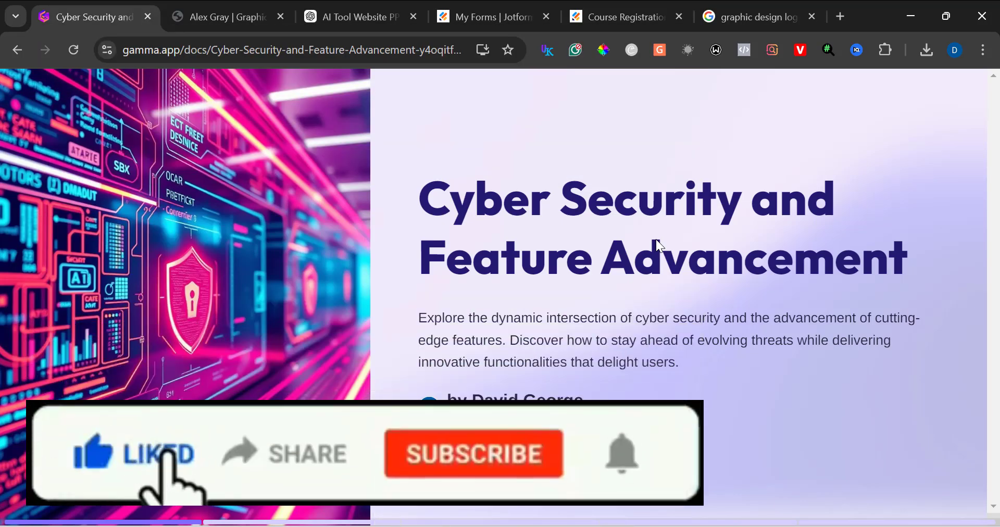
Step: Scroll through the Cyber Security and Feature Advancement presentation cards
scroll(656, 240, down, 3)
scroll(655, 237, down, 3)
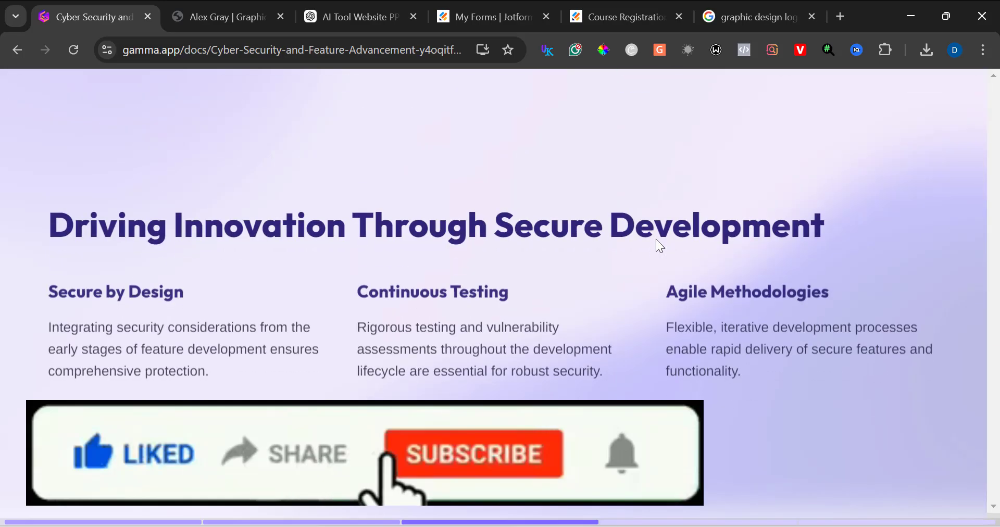
scroll(655, 239, down, 3)
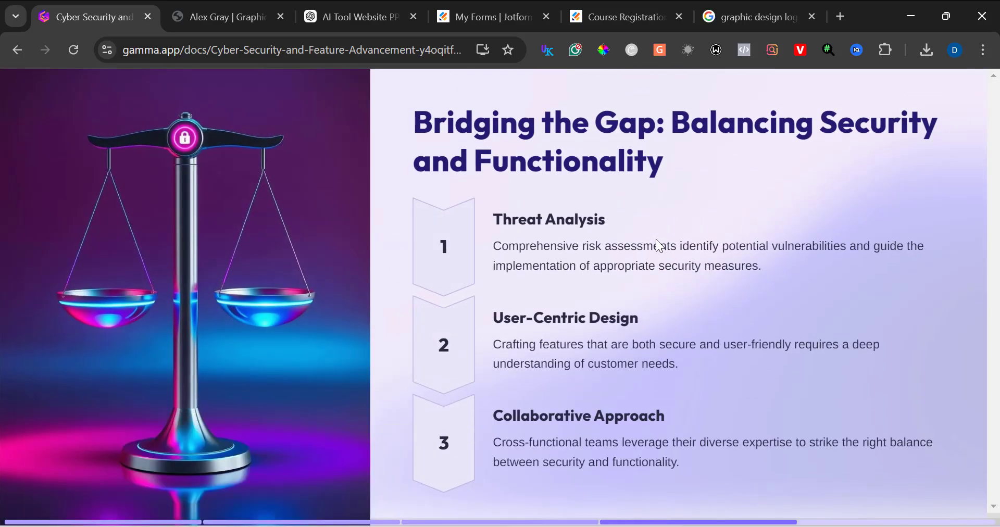
scroll(657, 243, down, 3)
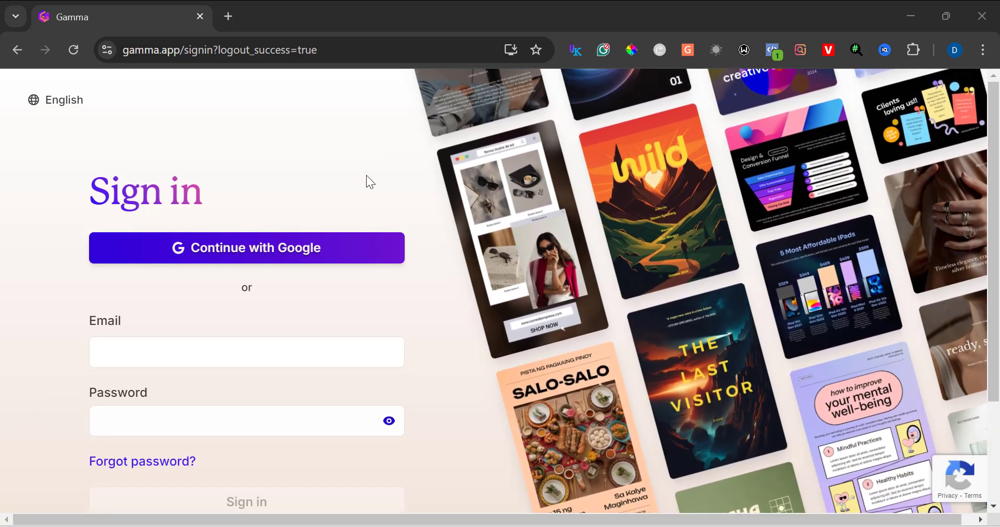
Step: Sign in with Google and start a new AI generation, choosing Generate and the Webpage format
click(337, 254)
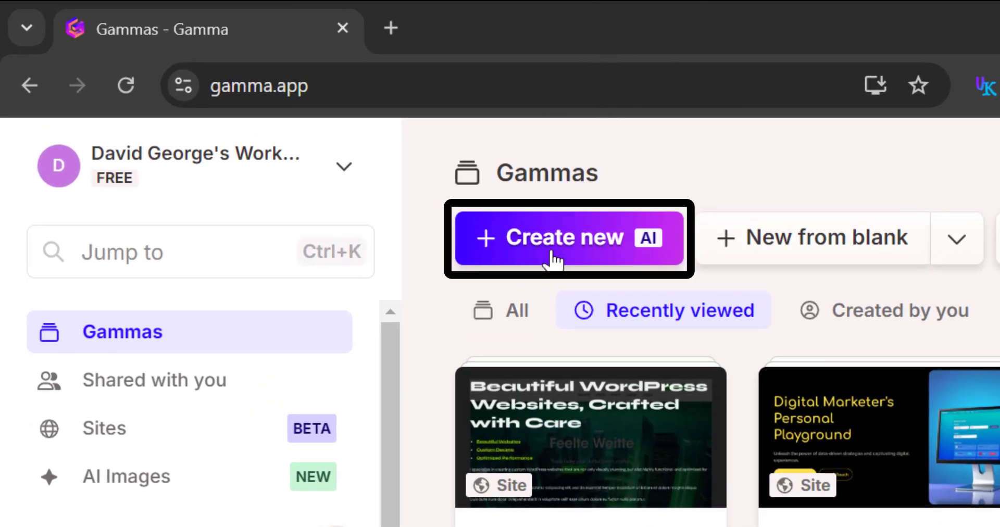
click(553, 258)
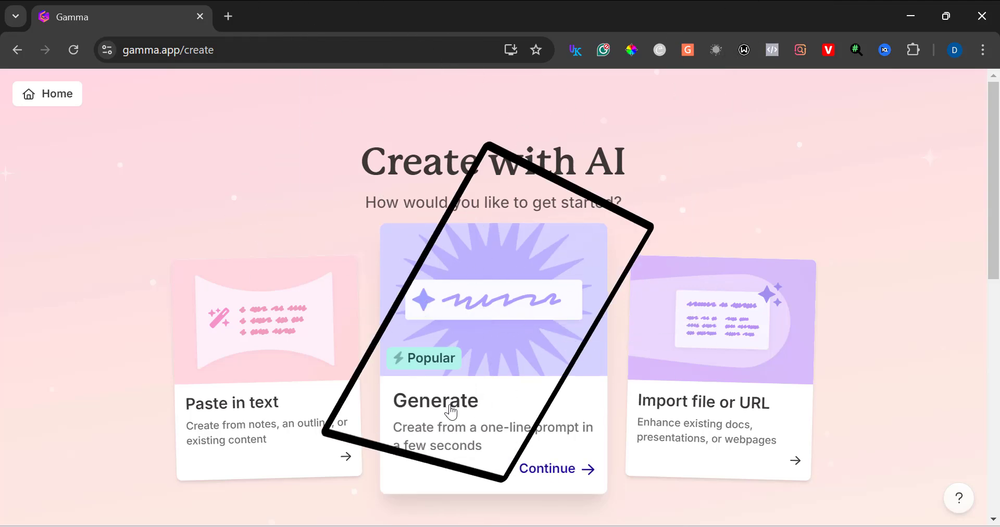
click(448, 412)
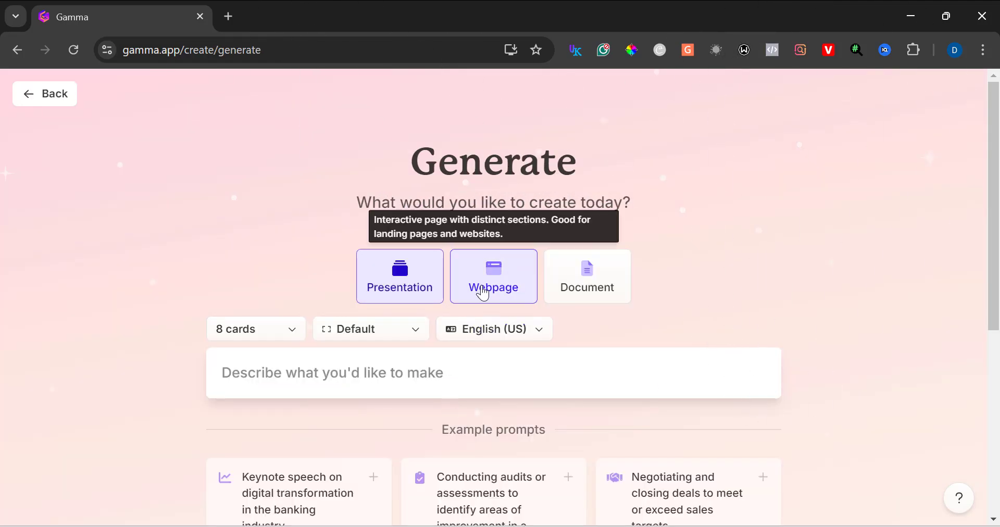
click(483, 291)
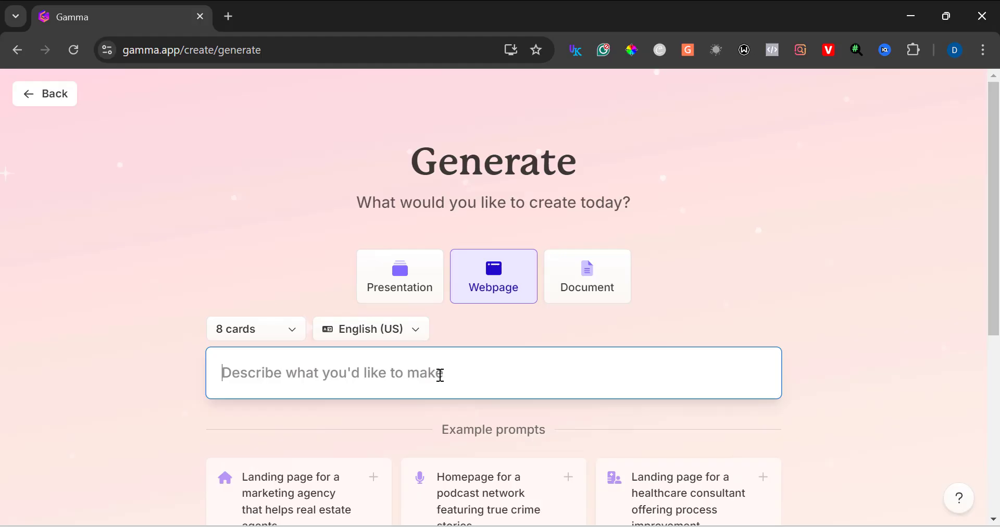
Step: Paste a prompt describing a minimalist freelance graphic designer portfolio website and generate the outline
text(Create a modern and visually appealing portfolio website for a freelance graphic designer named Alex Gray. The website should include a homepage with a professional bio and a featured project section, a portfolio page showcasing design projects with images and descriptions, and a contact page with a form and social media links. Use a clean and minimalist design with a white background, bold typography, and accents of blue and gold. Ensure the website is responsive and optimized for both desktop)
scroll(569, 211, down, 3)
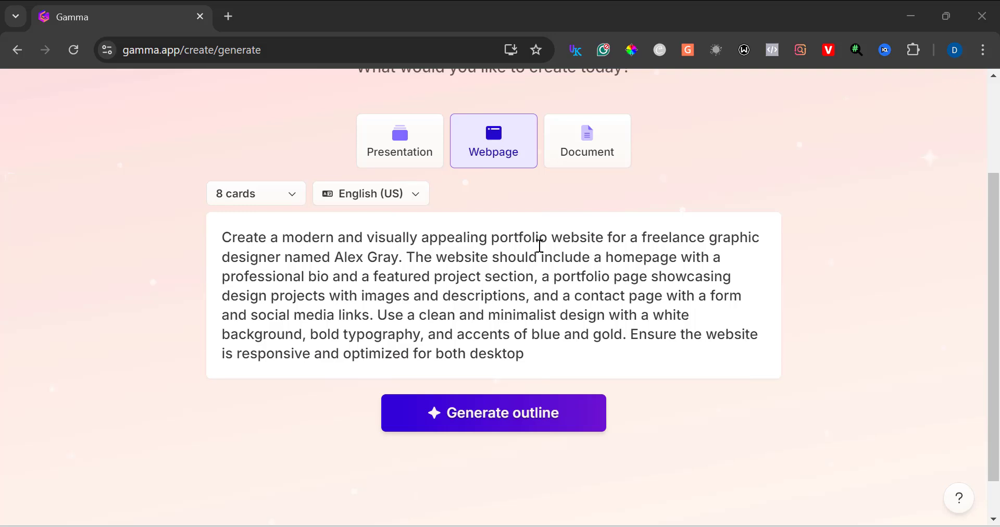
click(463, 416)
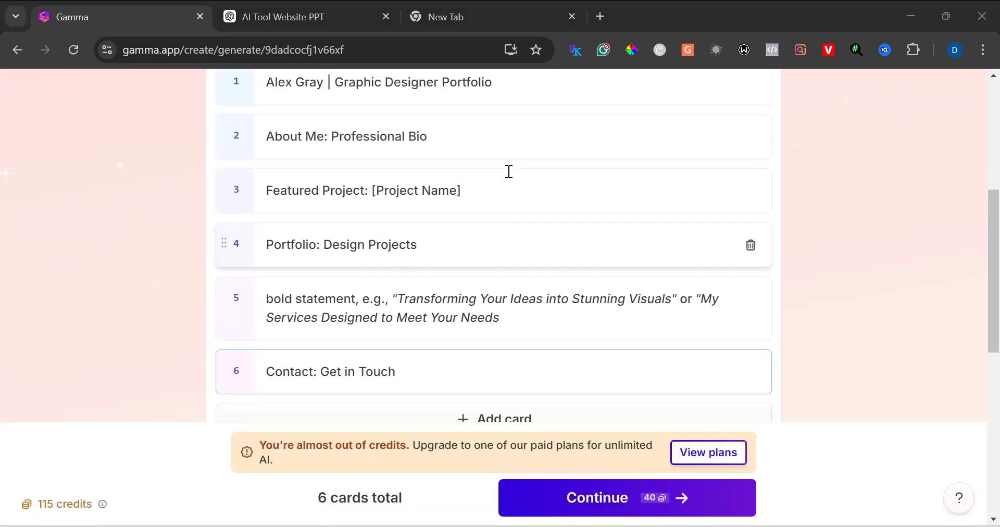
Step: Continue with the six-card outline and choose the Alien theme from the theme list
click(562, 493)
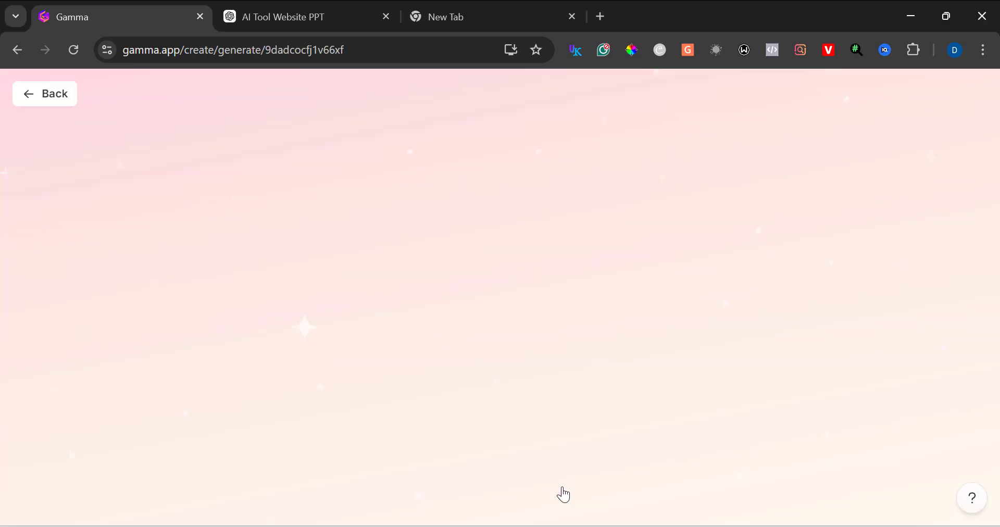
scroll(785, 223, up, 4)
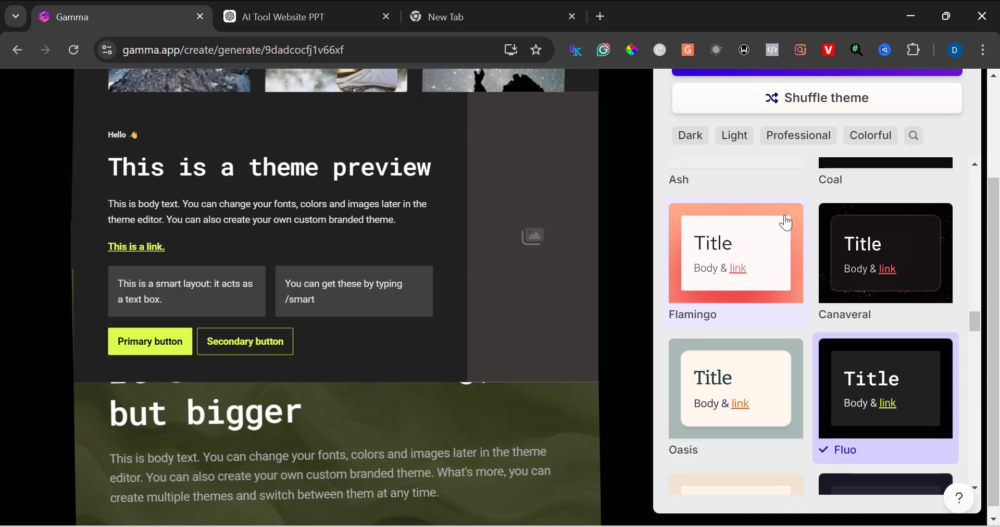
scroll(785, 223, down, 3)
scroll(785, 223, down, 15)
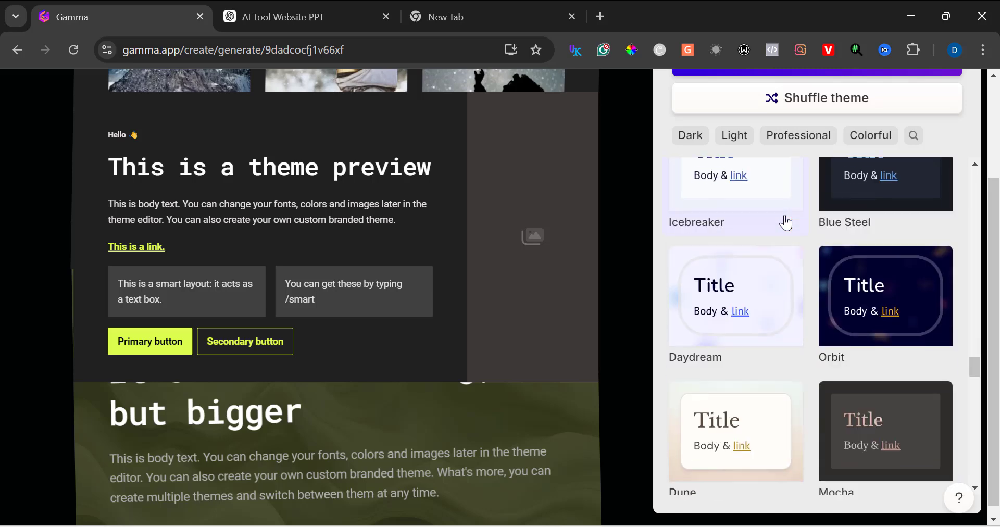
scroll(785, 223, down, 6)
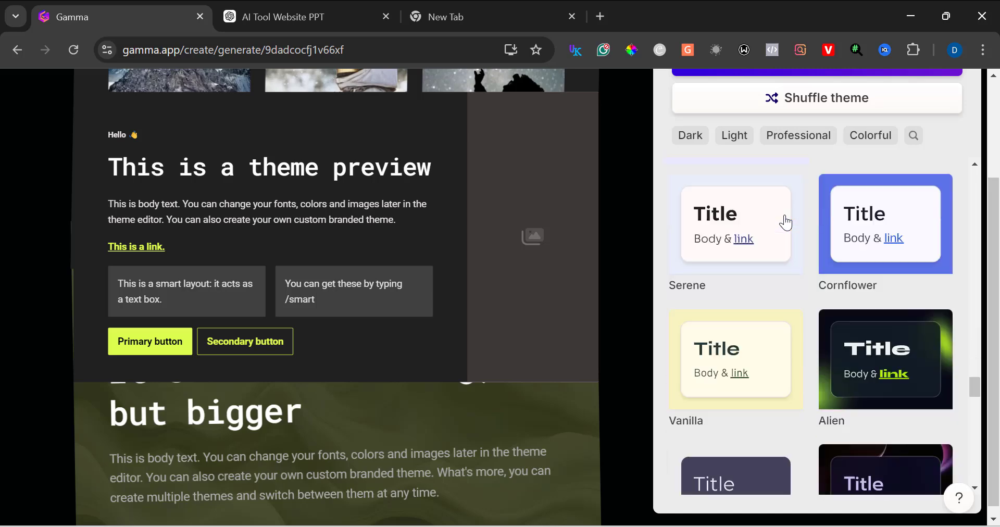
scroll(785, 223, down, 12)
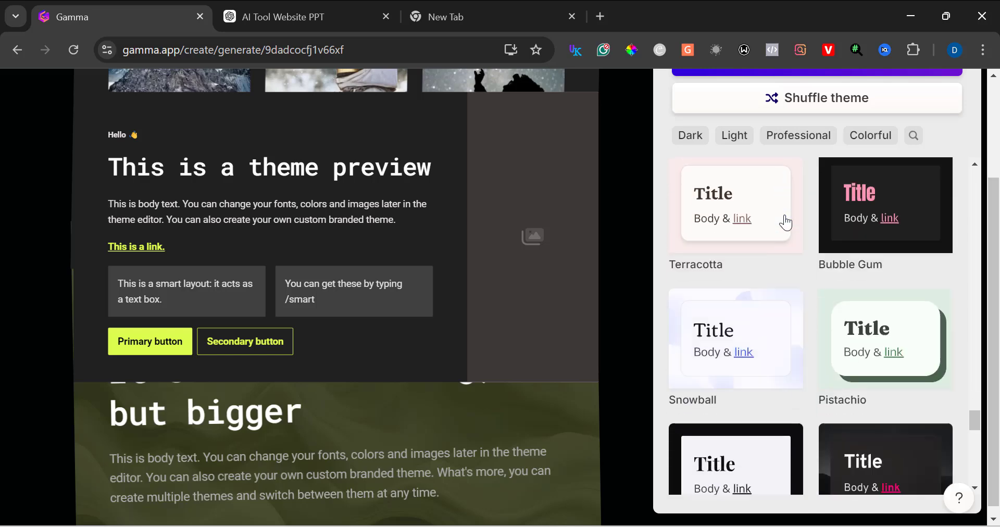
scroll(785, 223, down, 5)
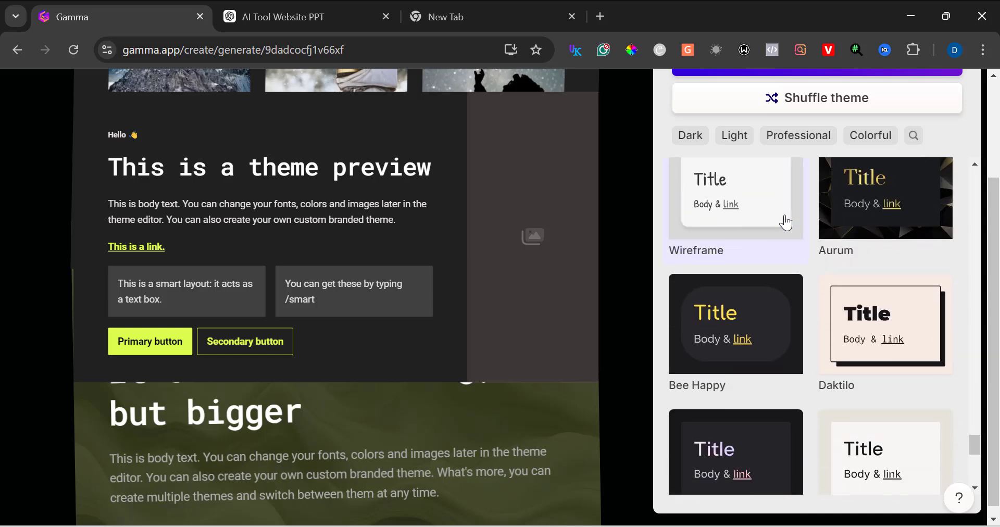
scroll(785, 223, down, 1)
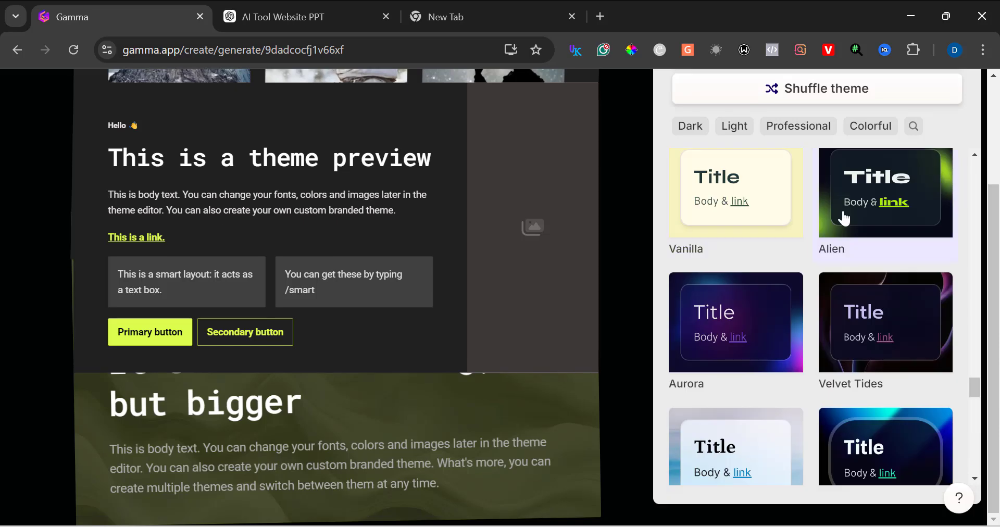
click(843, 218)
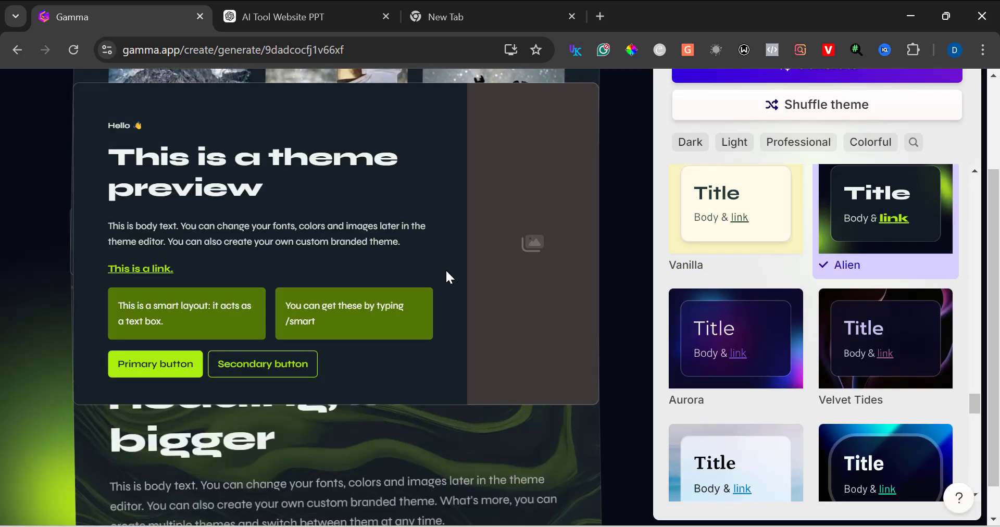
Step: Generate the webpage with the selected Alien theme
scroll(775, 285, up, 2)
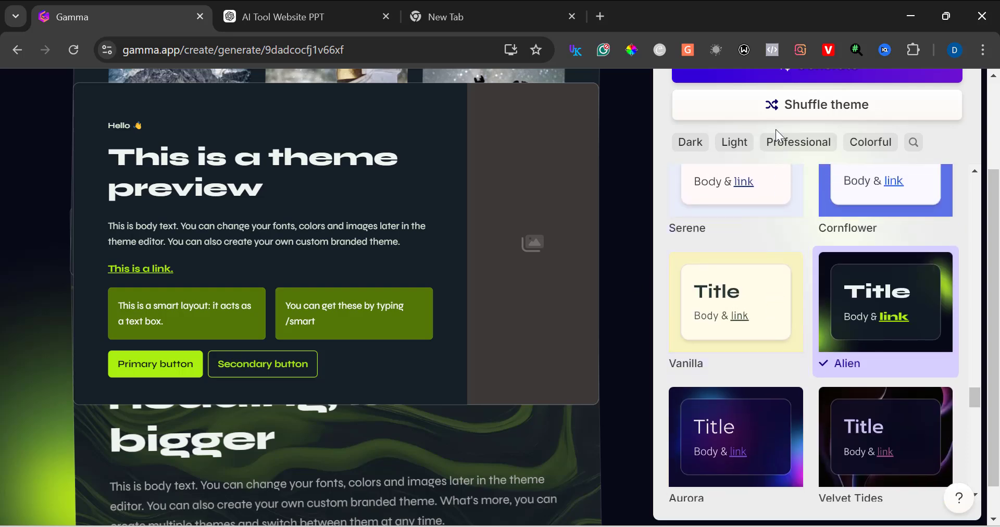
scroll(750, 85, up, 2)
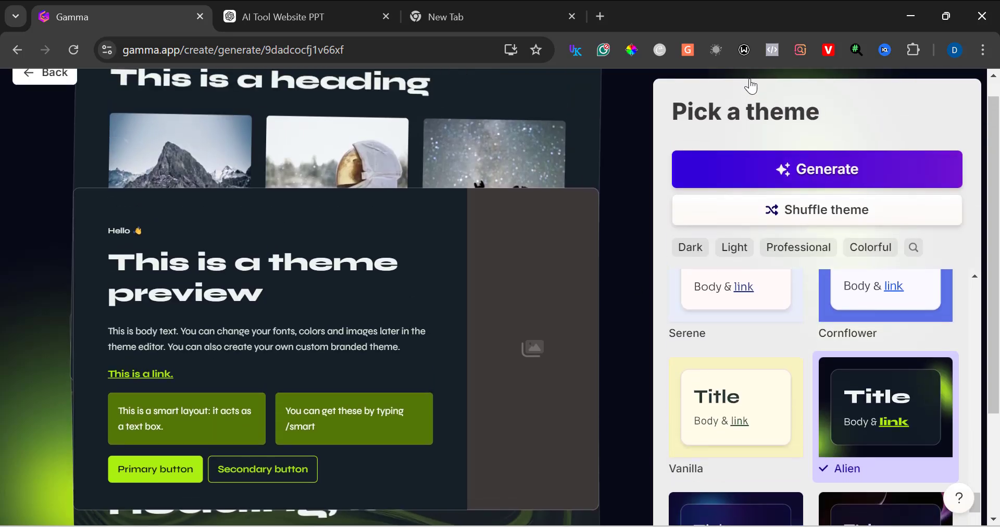
click(750, 175)
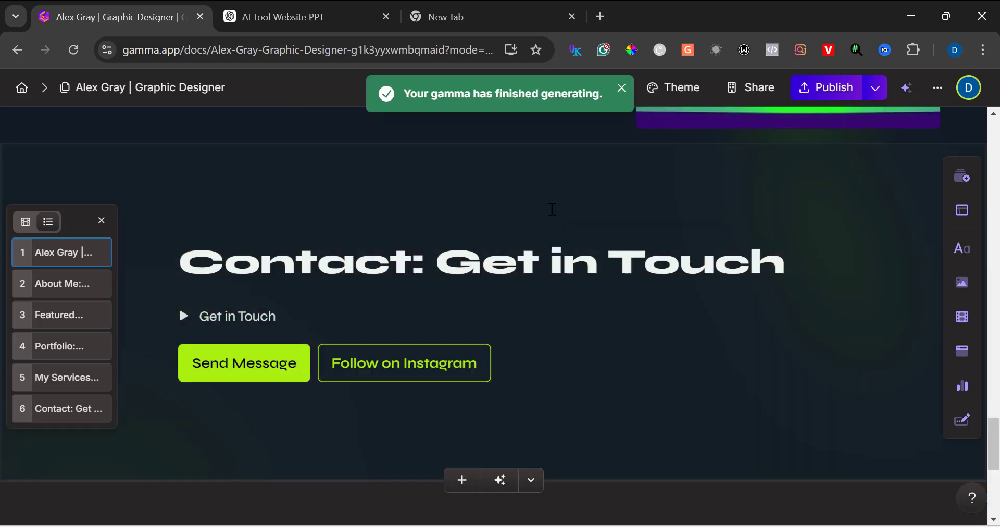
Step: Review the generated site's hero section and open the View Portfolio button's settings without changing them
scroll(552, 209, up, 5)
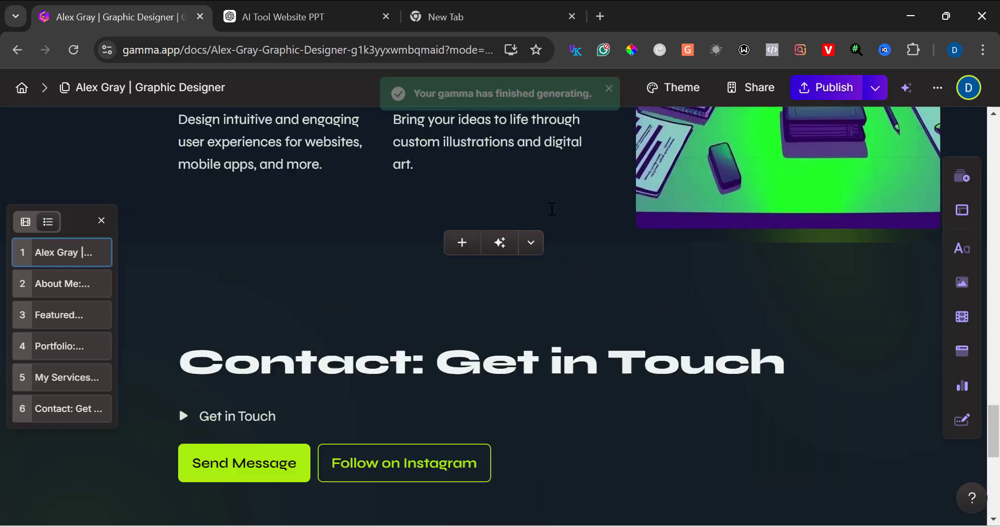
scroll(552, 209, up, 15)
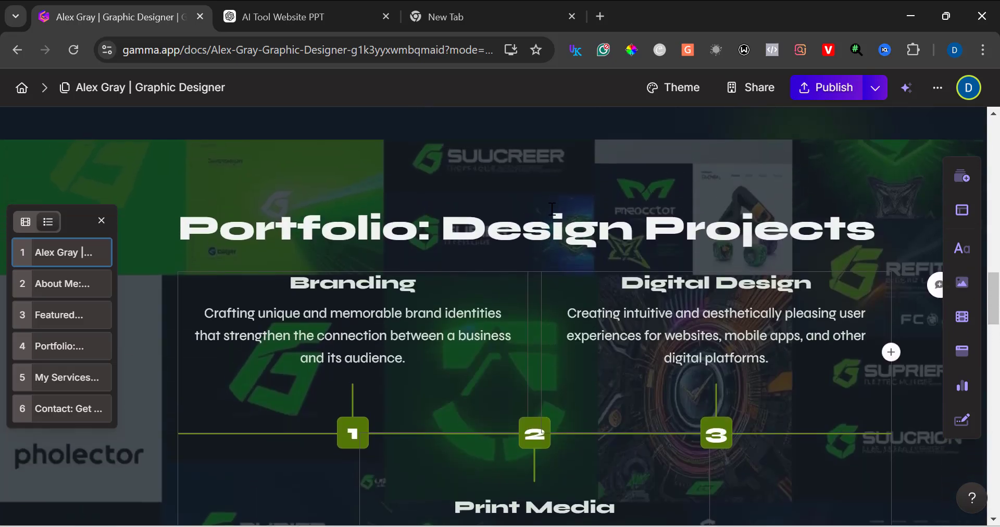
scroll(551, 209, up, 10)
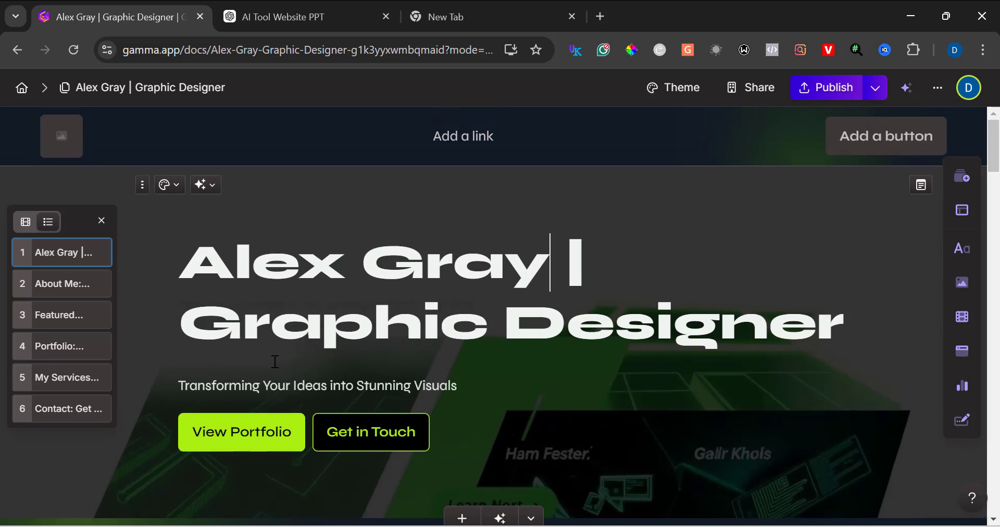
scroll(275, 361, down, 2)
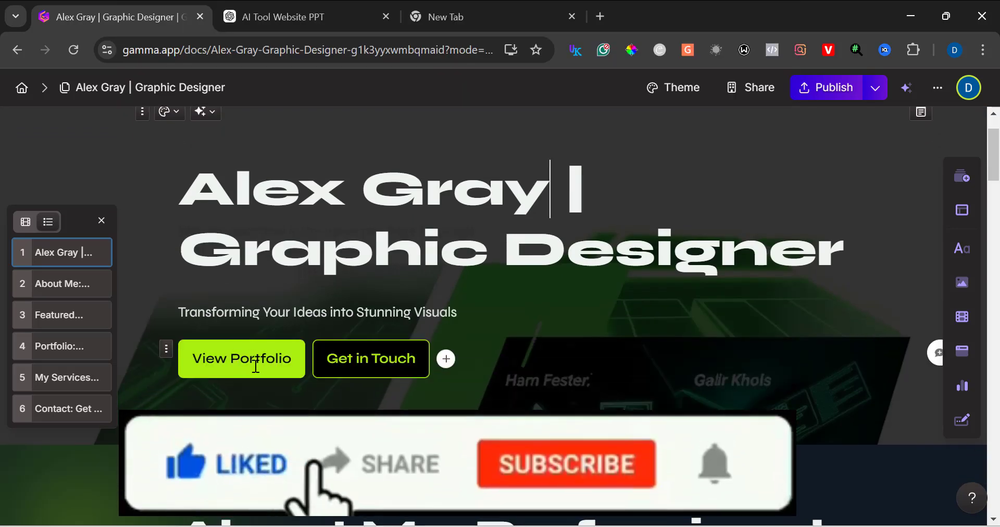
click(256, 366)
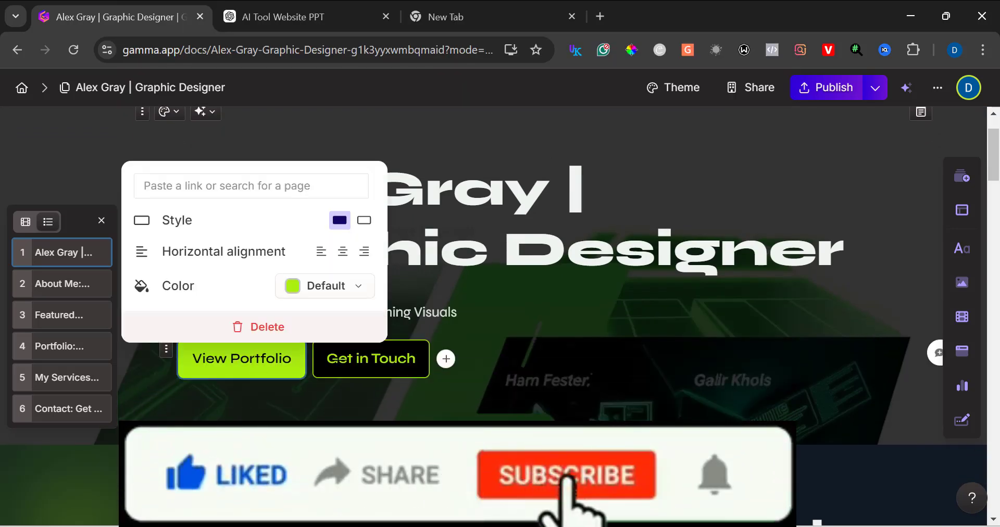
click(342, 363)
click(568, 307)
Step: Scroll through the generated webpage sections down to the contact card
scroll(568, 307, down, 3)
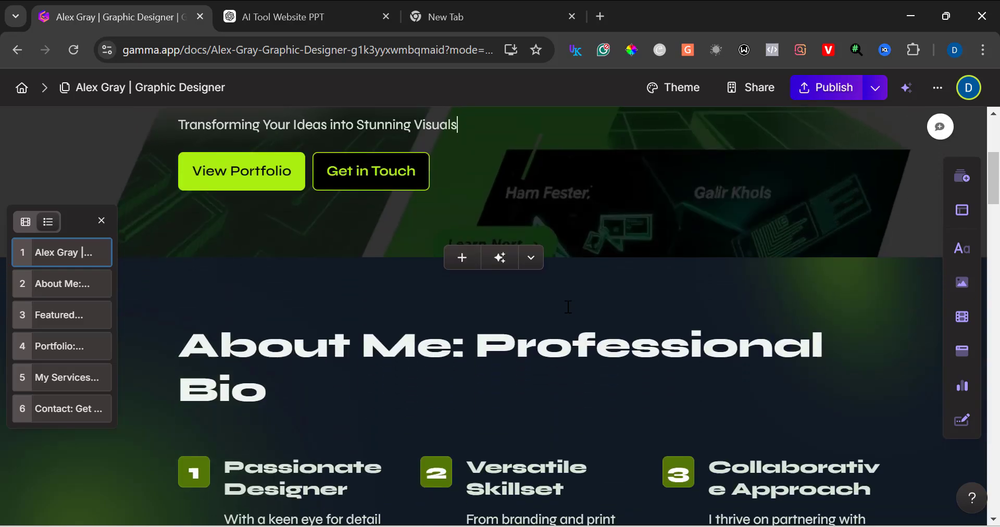
scroll(568, 307, down, 20)
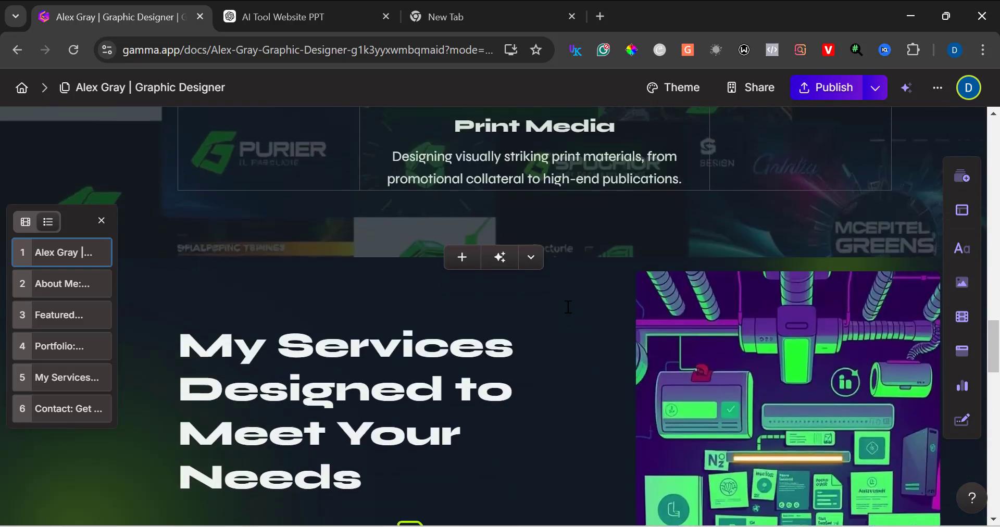
scroll(568, 307, down, 15)
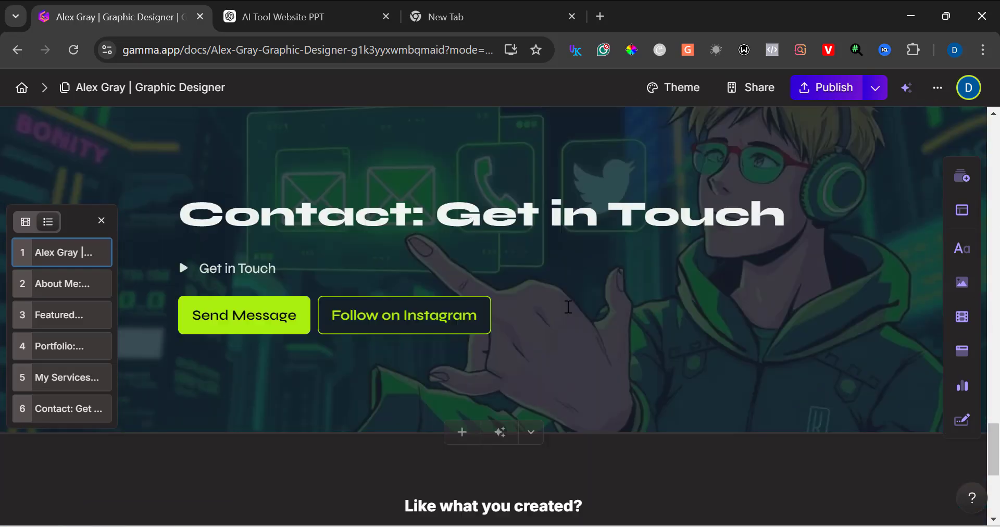
scroll(568, 307, down, 5)
scroll(568, 307, up, 2)
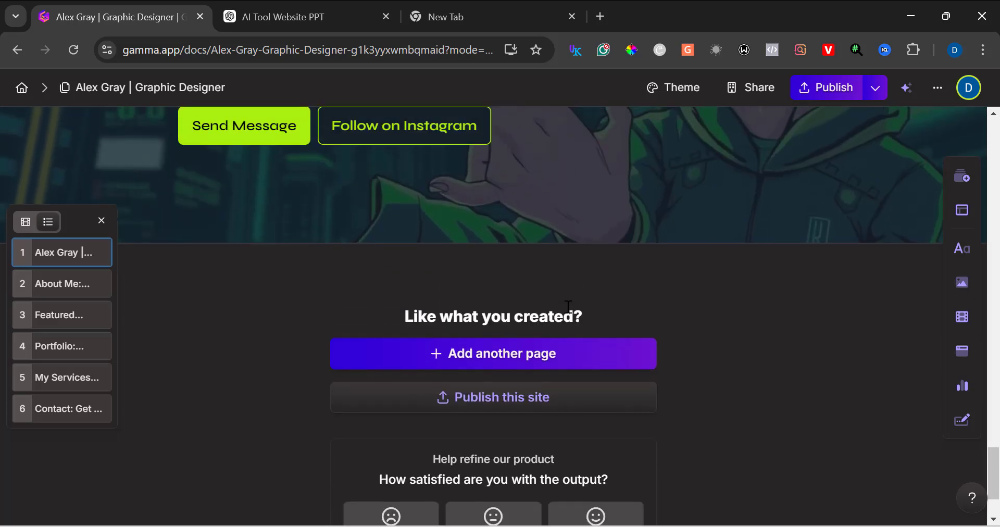
scroll(567, 307, up, 3)
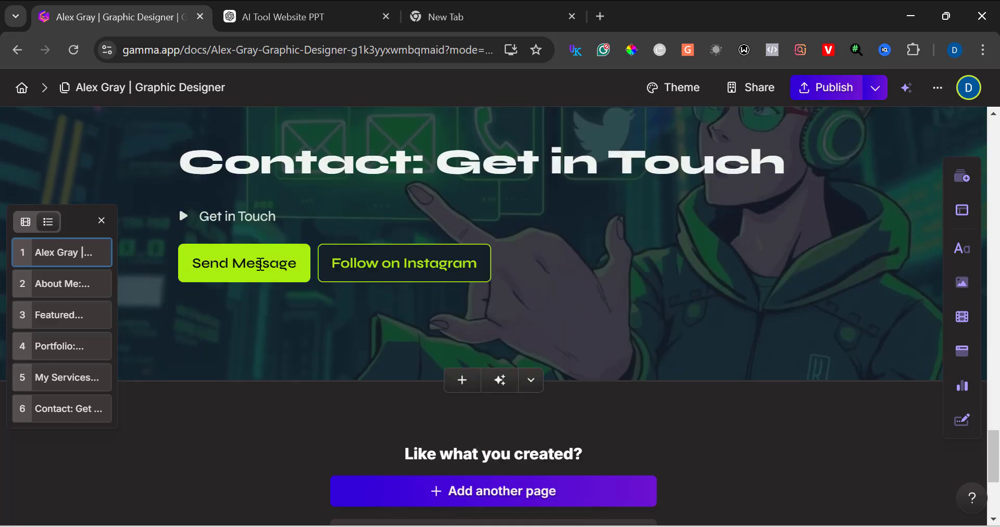
Step: Expand the Get in Touch toggle on the contact card and inspect the Send Message button's settings without changing them
click(186, 219)
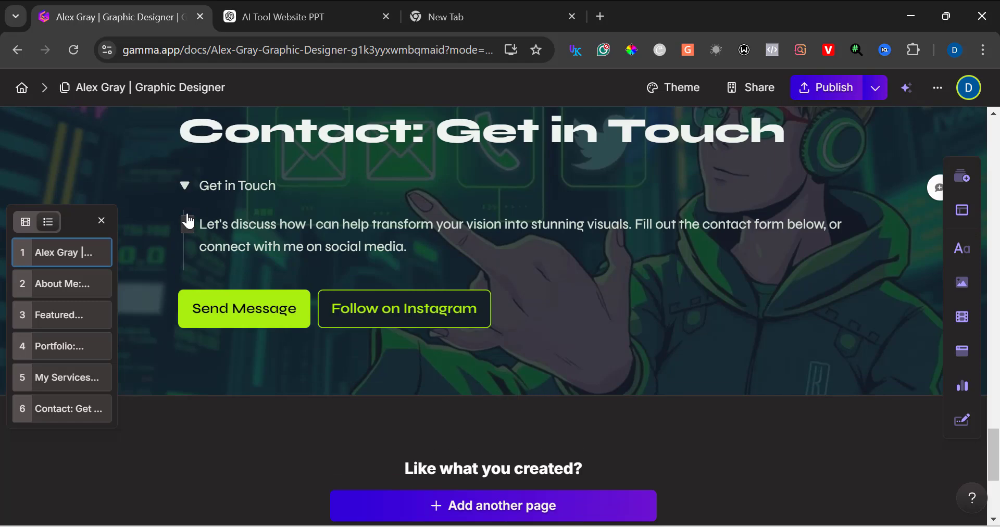
click(272, 302)
click(286, 309)
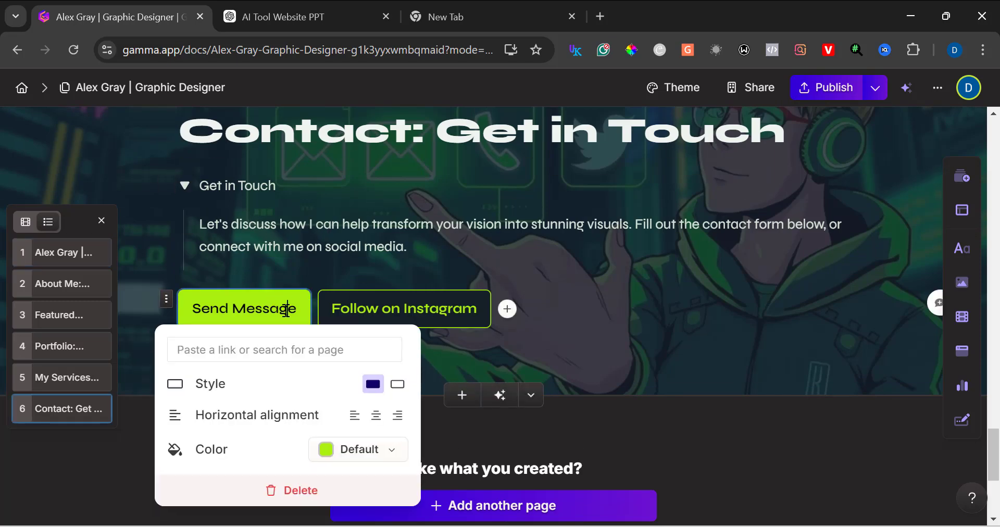
click(343, 287)
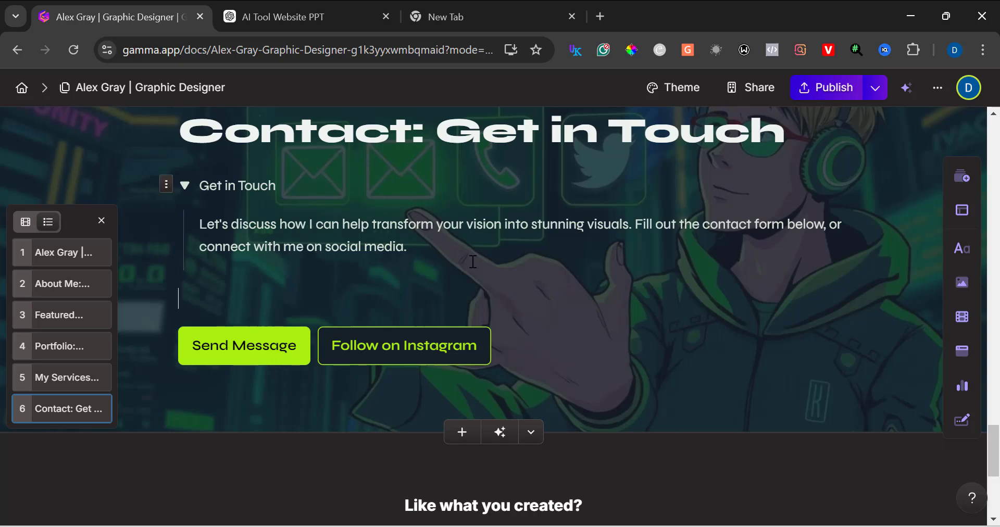
scroll(472, 261, up, 1)
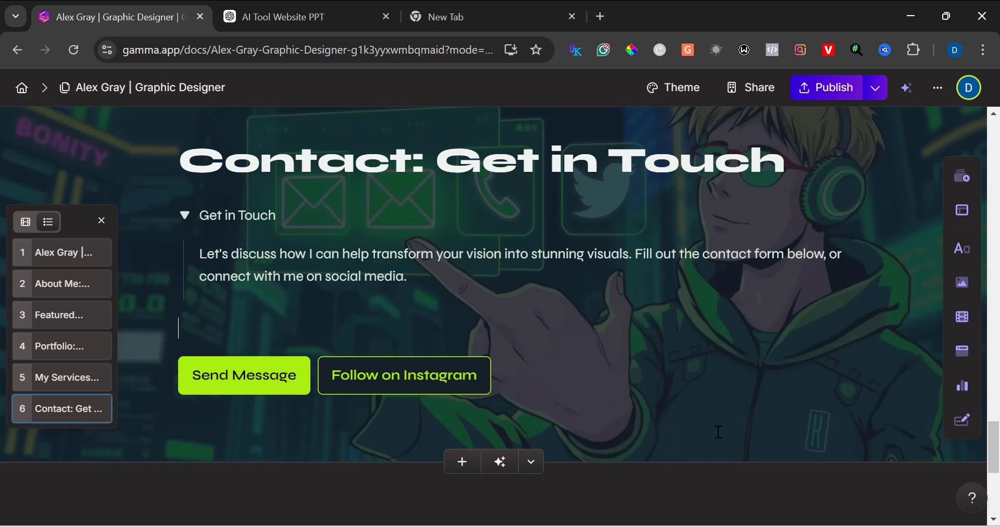
Step: Add a new card below the contact card and insert a Jotform embed block into it
click(458, 463)
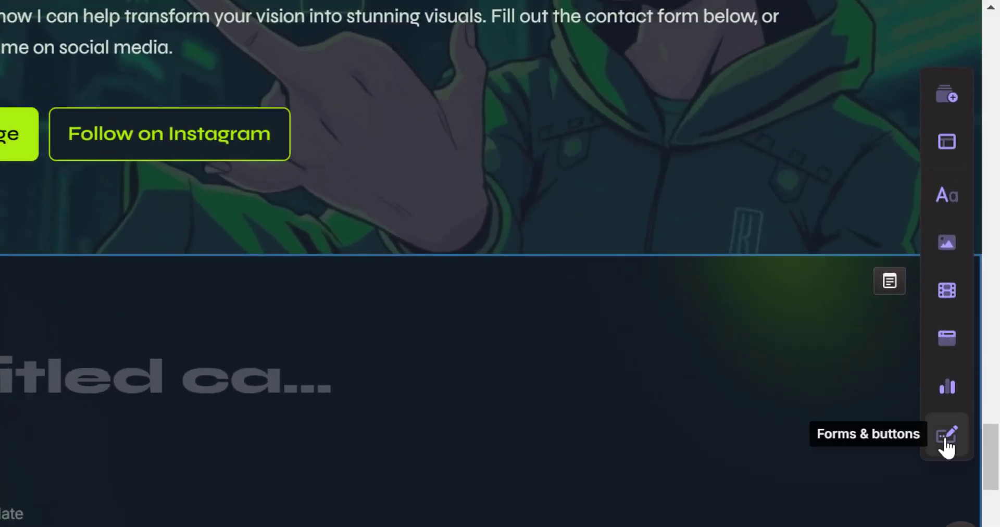
click(943, 442)
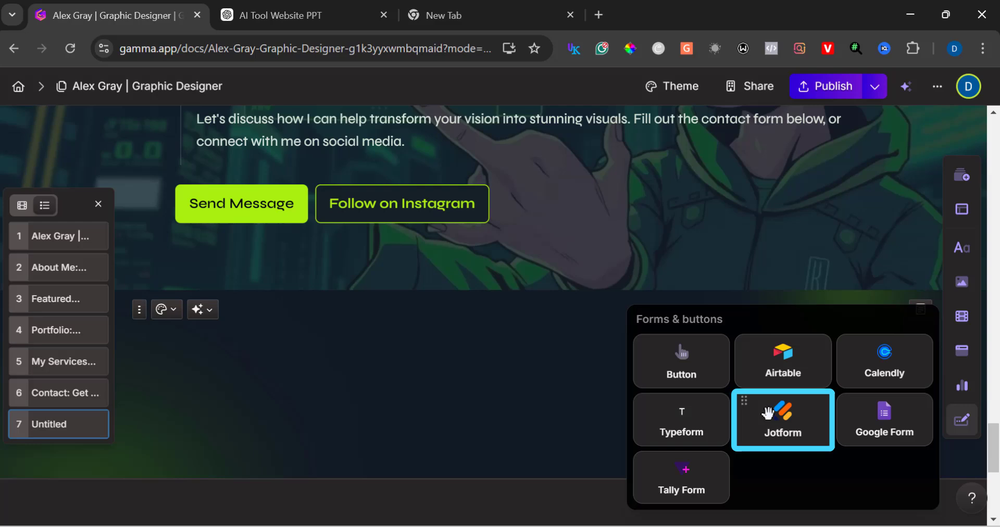
click(768, 412)
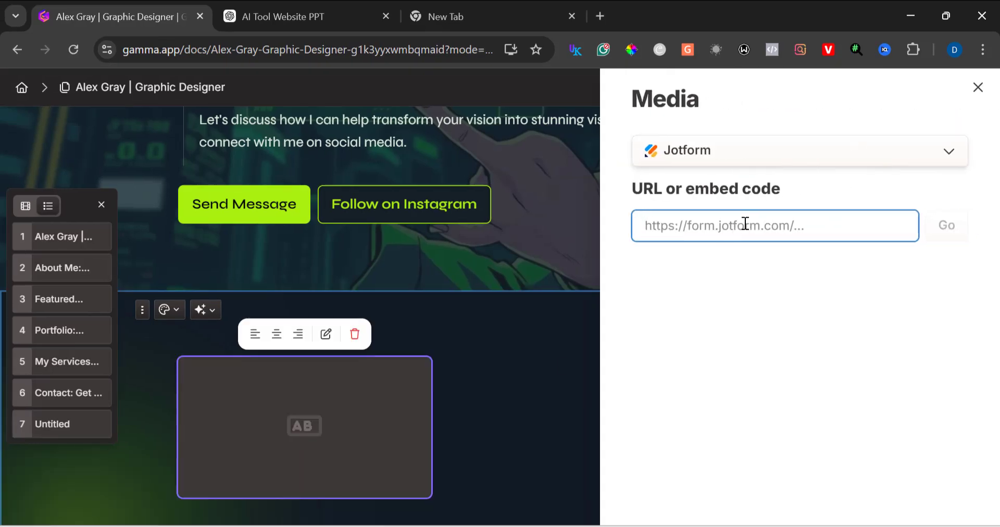
click(767, 162)
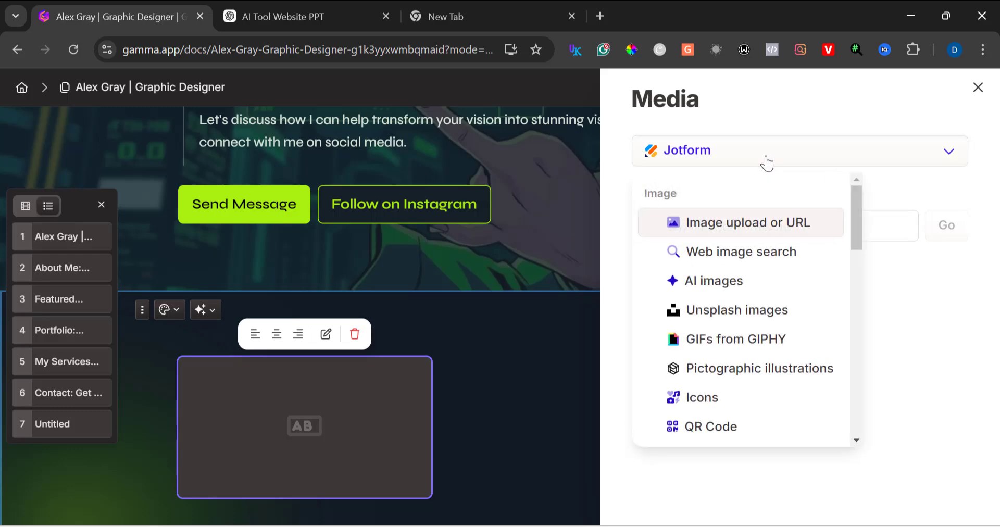
click(767, 163)
click(750, 231)
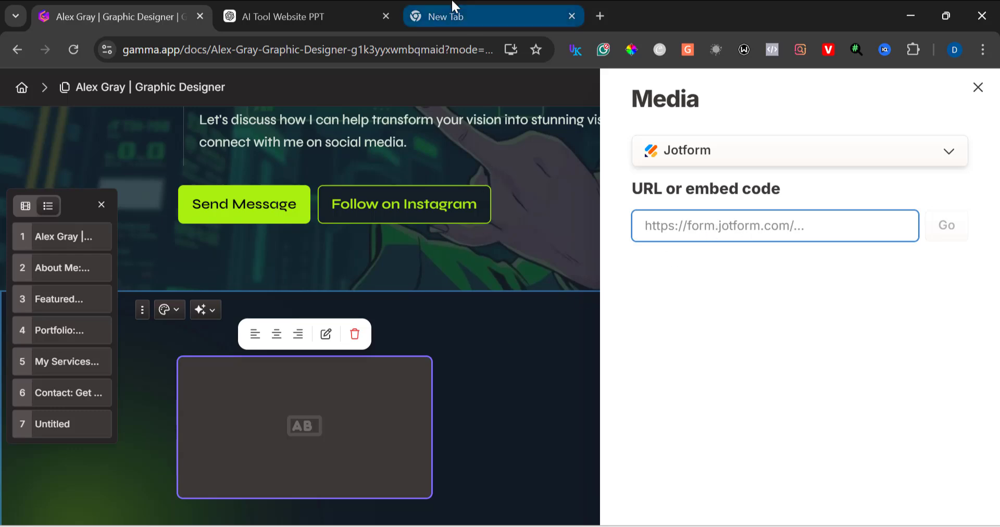
Step: In Jotform, open the Course Registration Form's publish options and copy its iFrame embed code
click(436, 22)
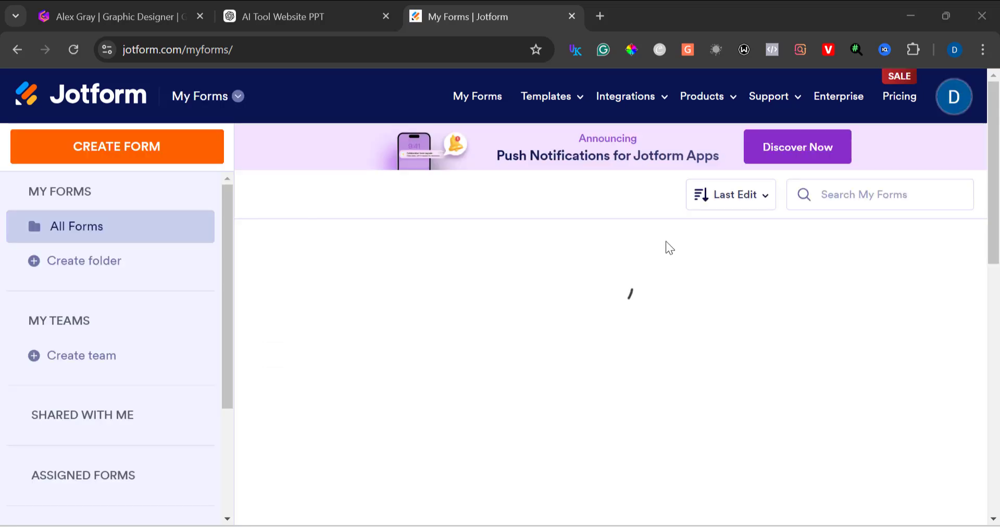
mouse_move(618, 268)
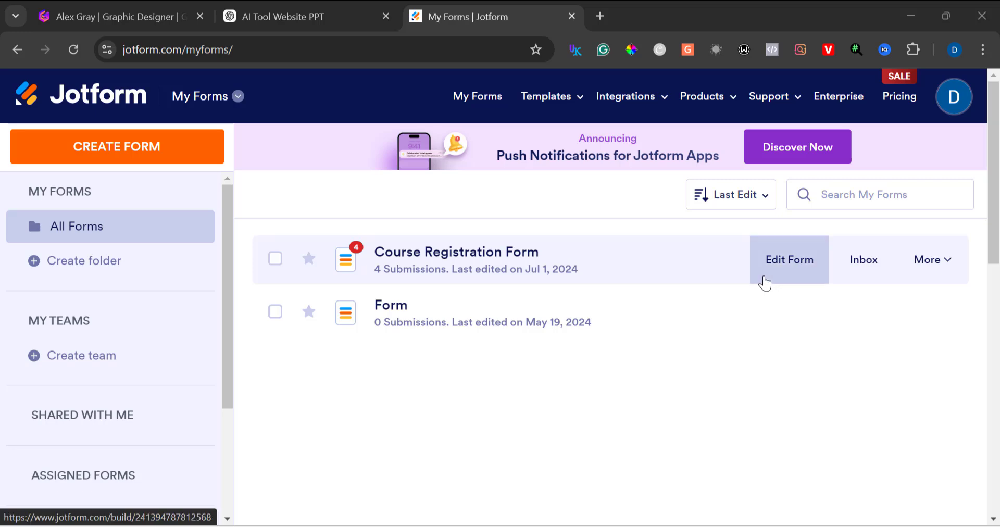
click(920, 265)
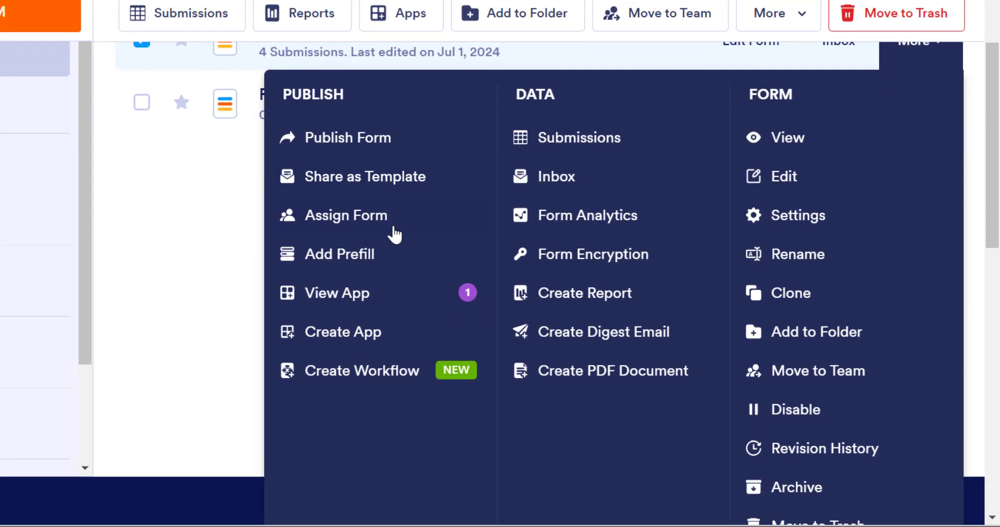
click(372, 172)
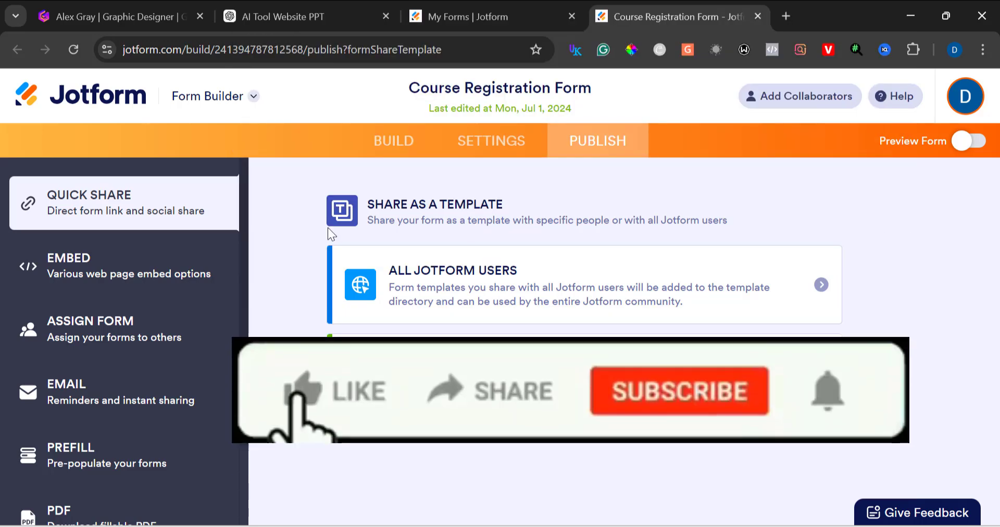
click(176, 280)
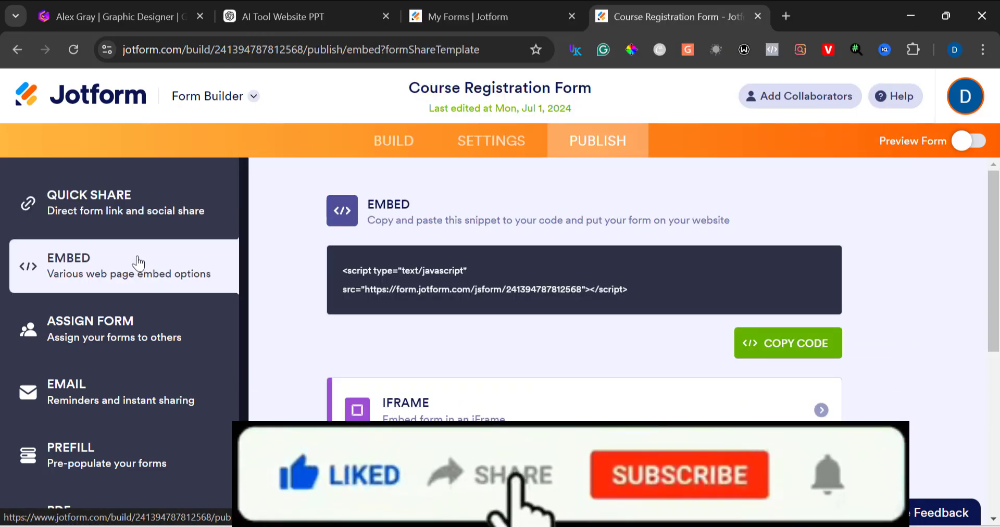
scroll(459, 321, down, 2)
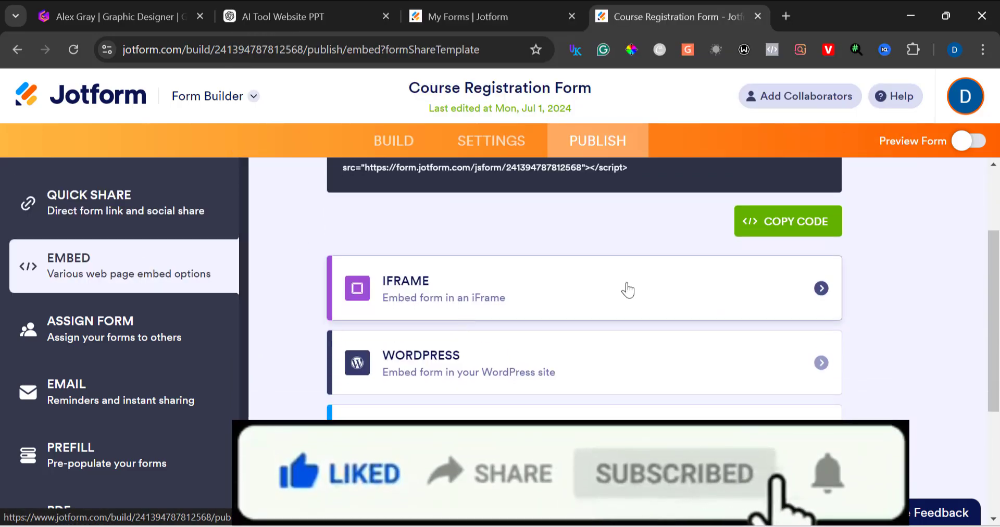
click(820, 288)
click(756, 439)
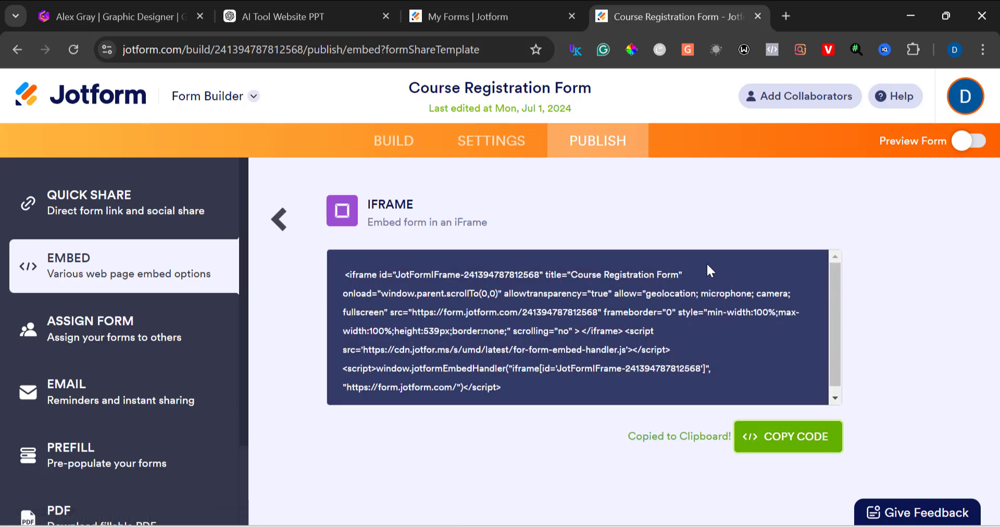
Step: Paste the copied iFrame embed code into the Jotform embed field on the new card and close the media panel
click(498, 1)
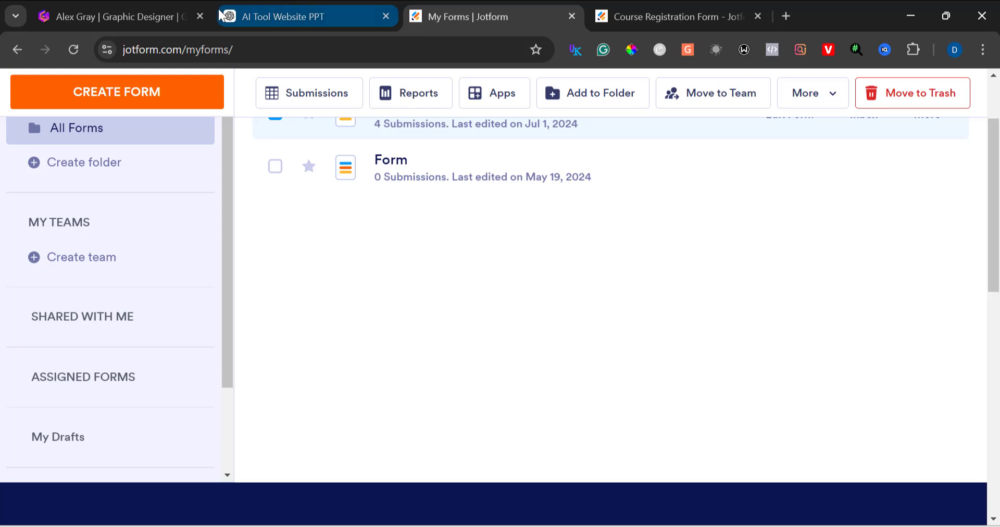
click(143, 9)
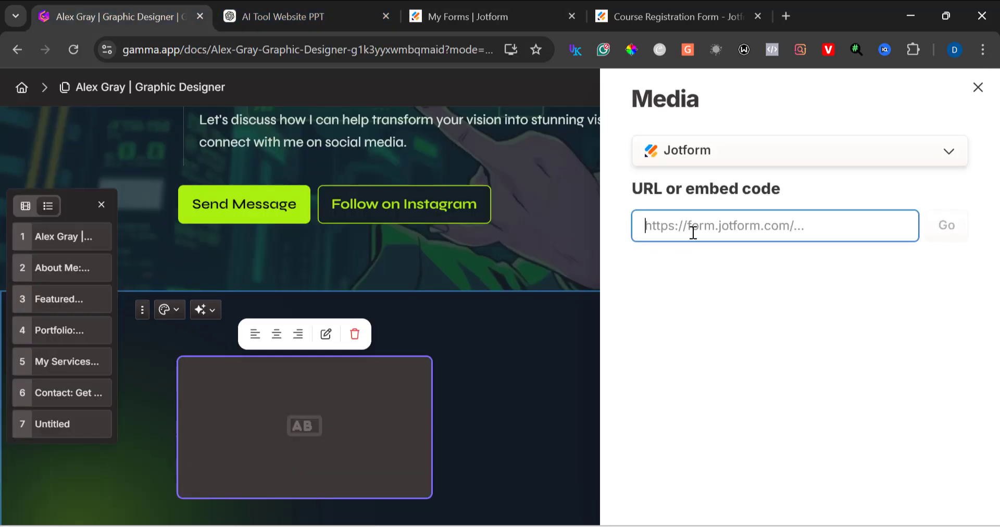
key(ctrl+v)
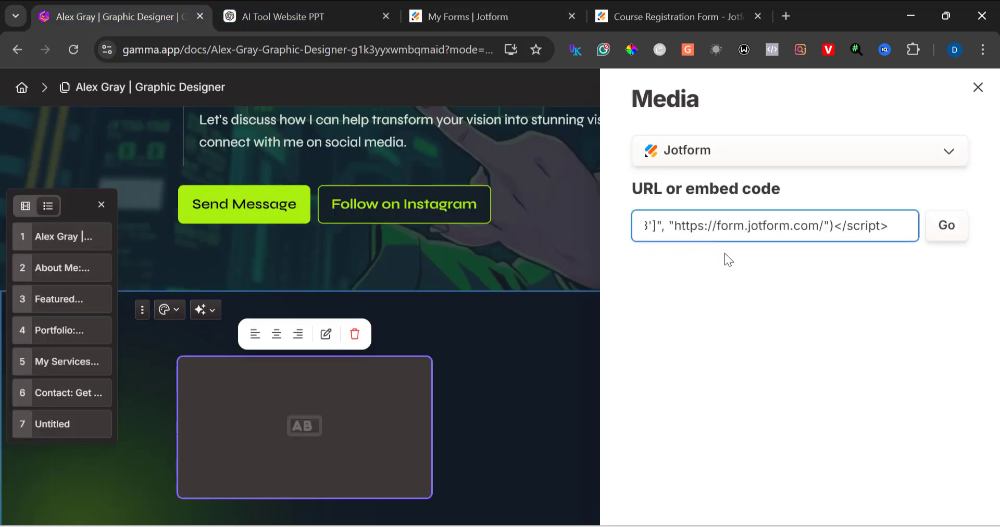
key(Return)
scroll(896, 235, down, 2)
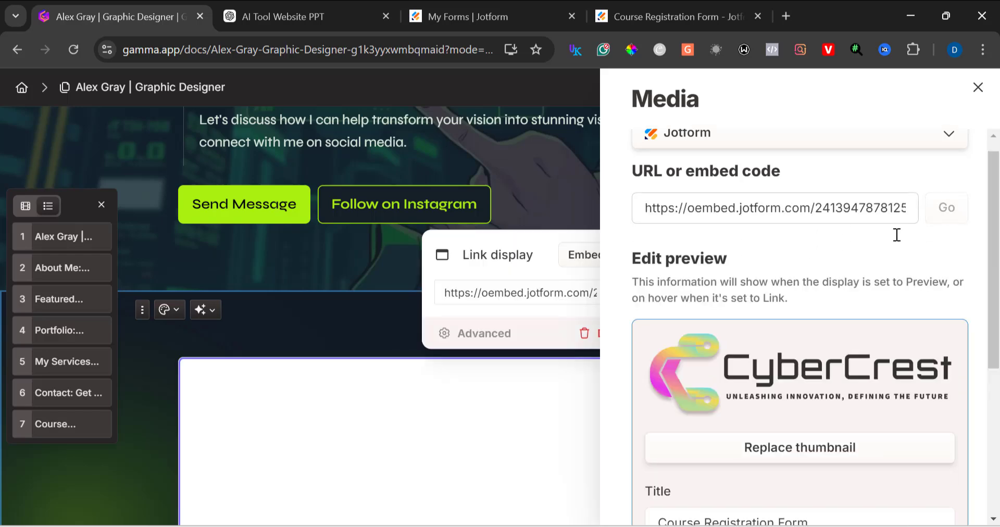
scroll(896, 235, down, 4)
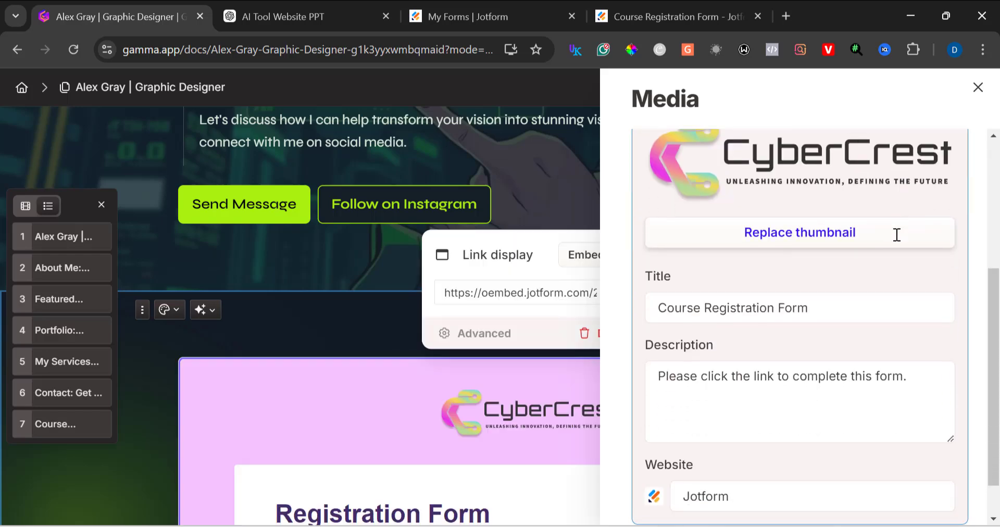
click(385, 376)
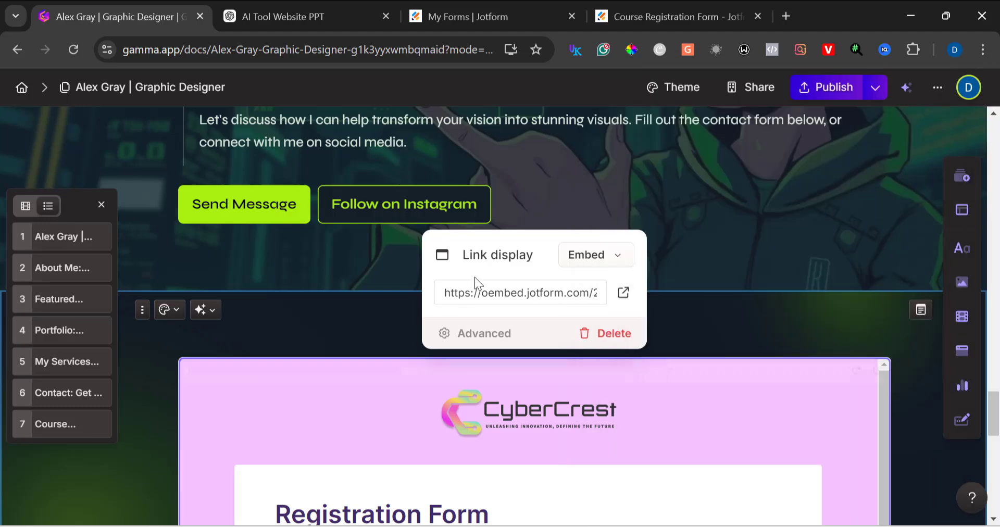
click(687, 235)
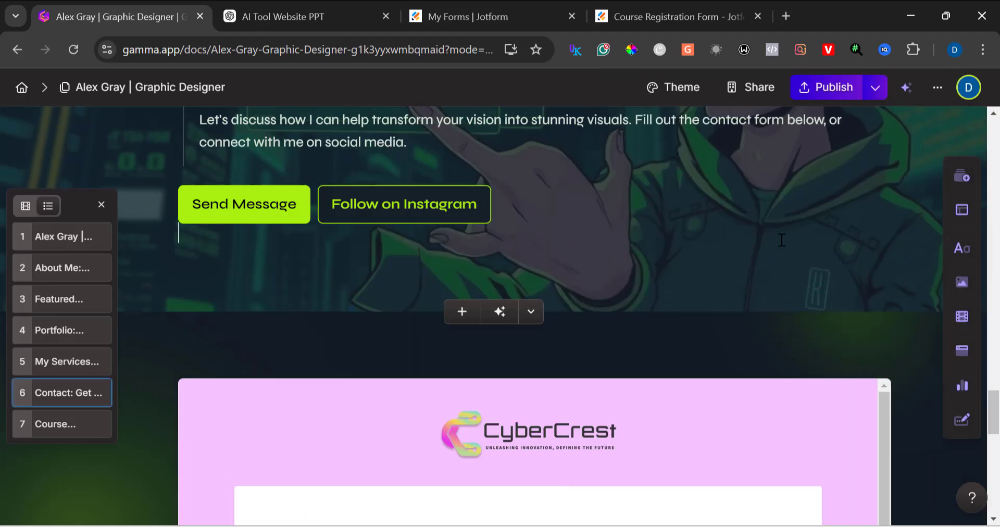
Step: Scroll through the embedded Course Registration Form on the new card to review its fields
scroll(781, 240, down, 2)
scroll(782, 240, down, 5)
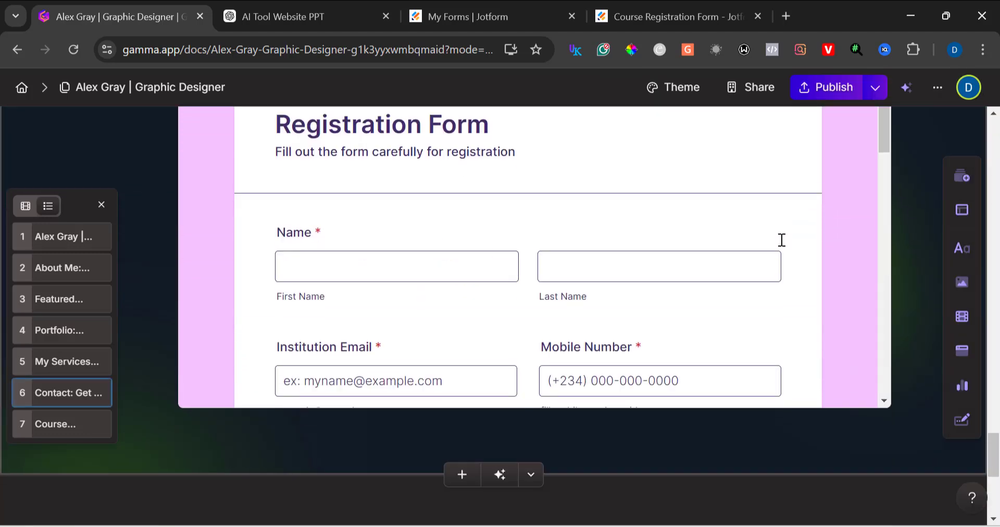
click(380, 265)
scroll(469, 304, down, 8)
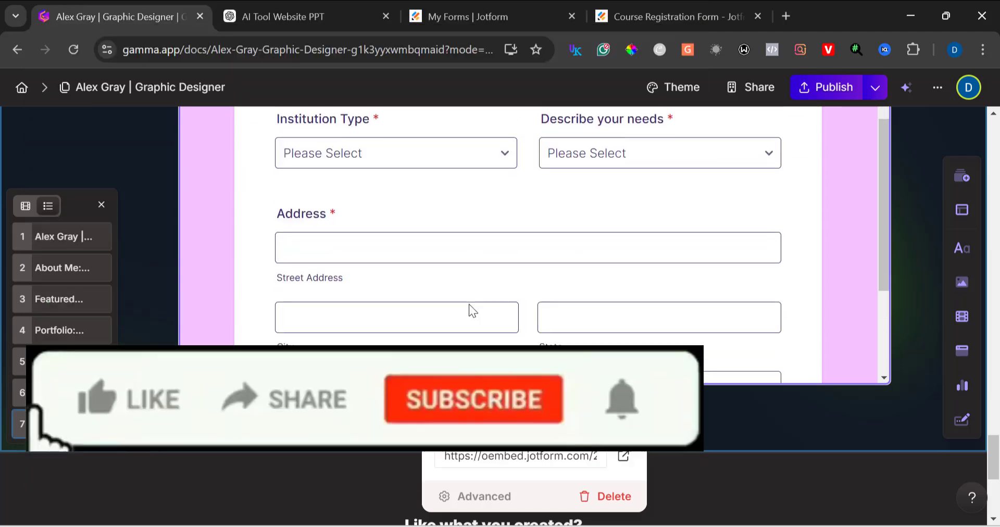
scroll(468, 304, down, 5)
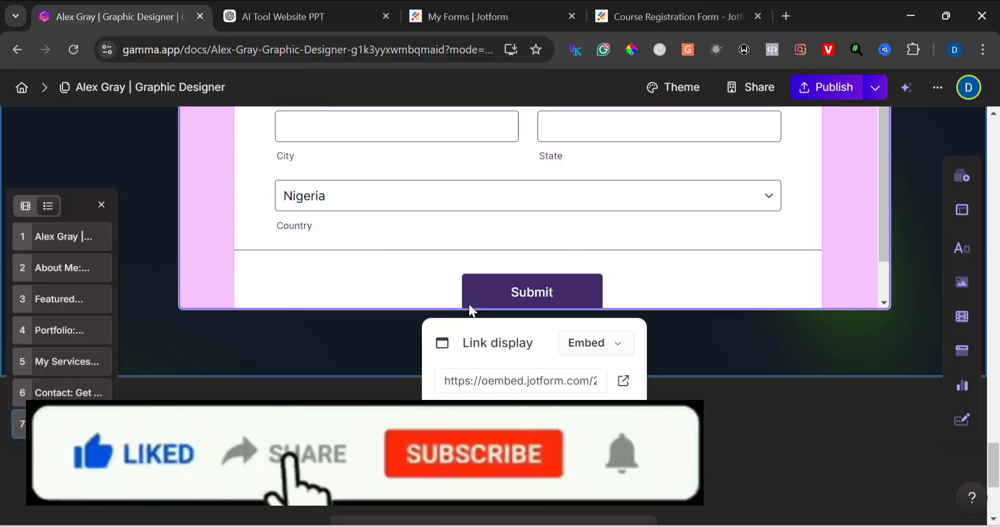
scroll(469, 304, up, 10)
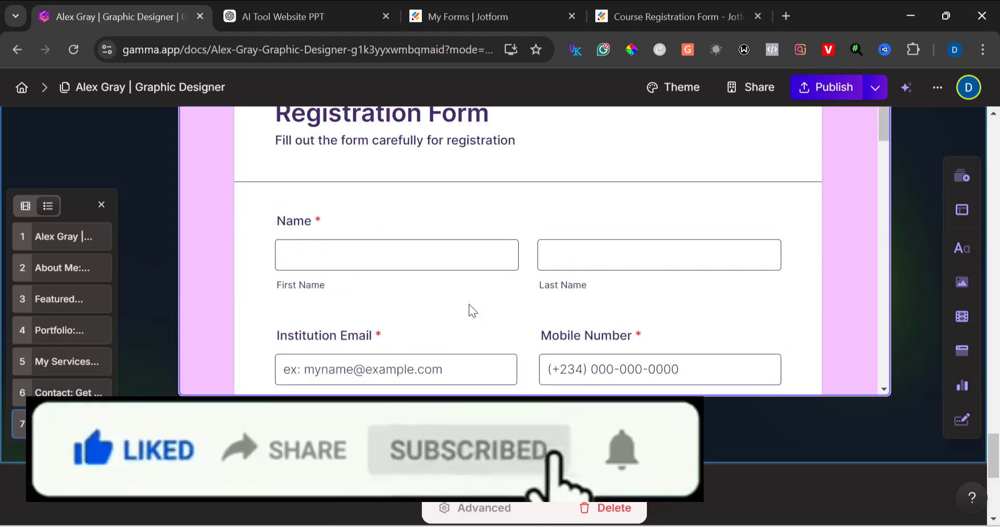
scroll(469, 304, up, 2)
click(481, 289)
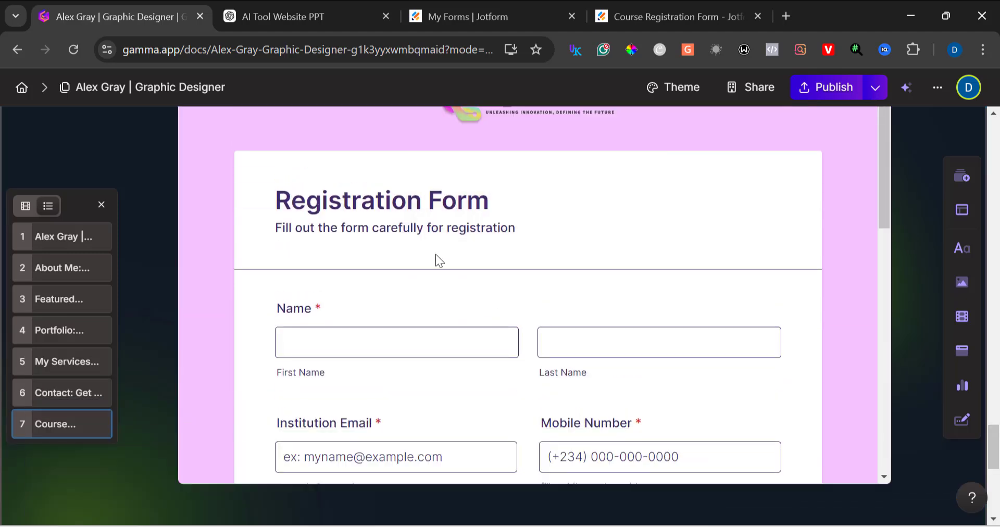
scroll(414, 252, up, 4)
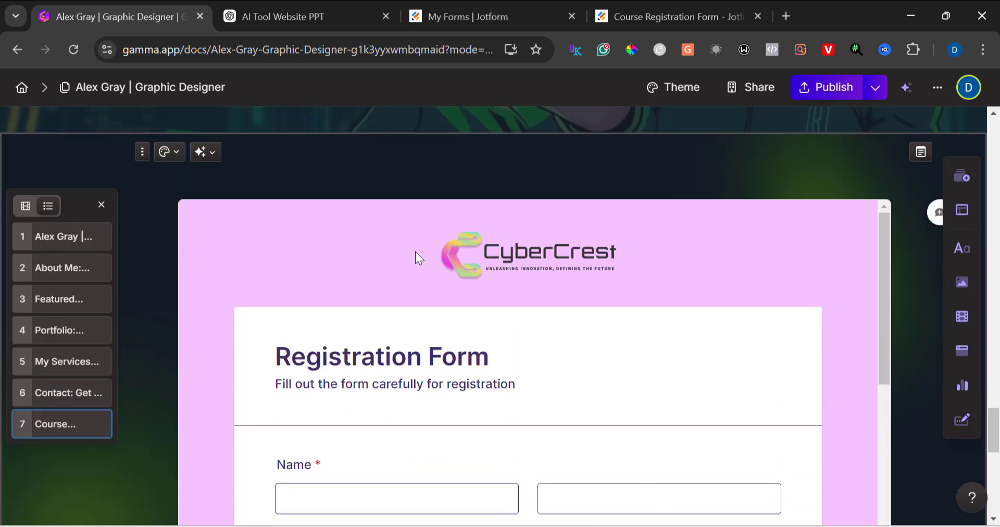
scroll(414, 252, up, 3)
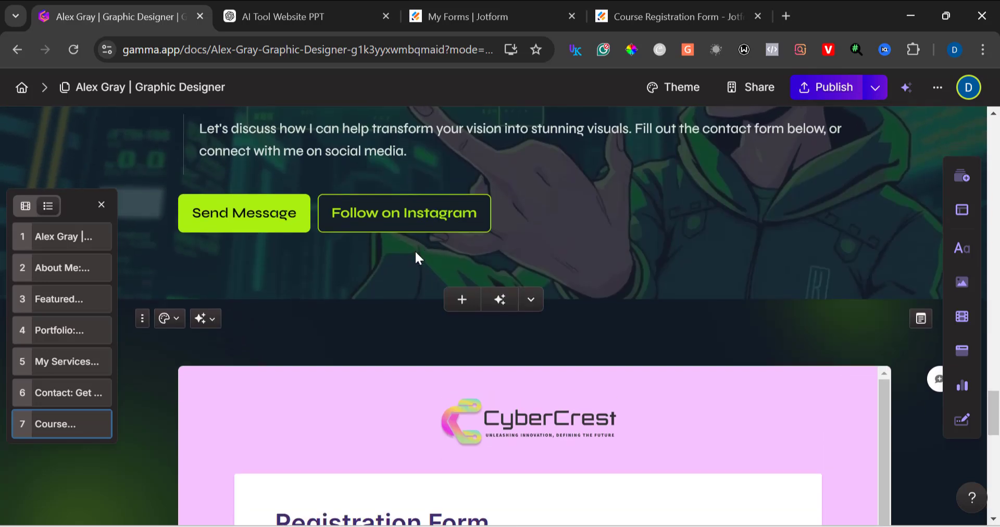
scroll(510, 417, down, 5)
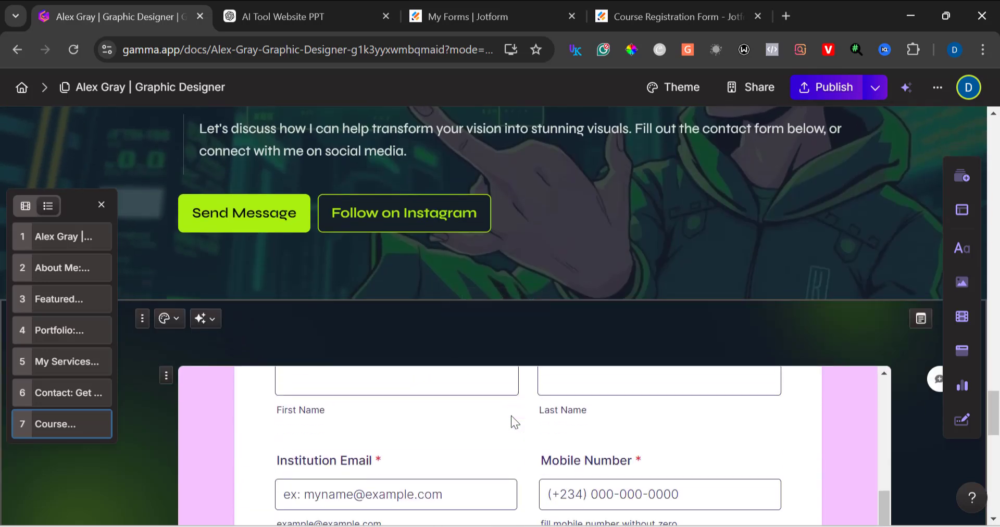
scroll(511, 416, down, 10)
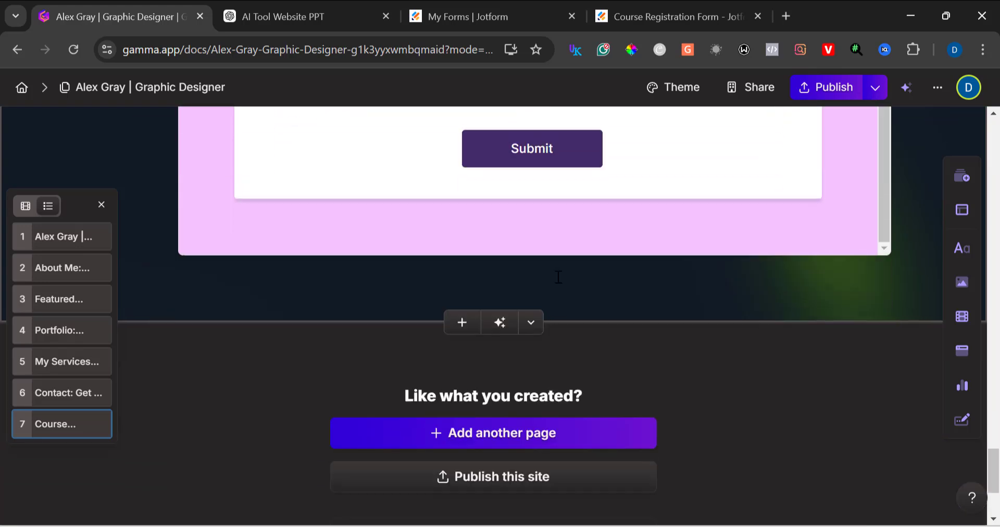
scroll(558, 277, up, 10)
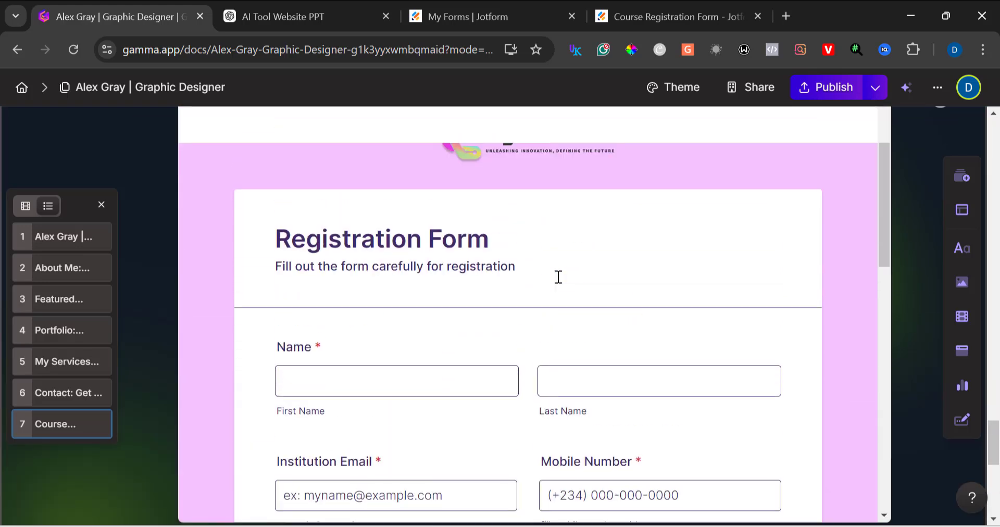
scroll(558, 276, up, 6)
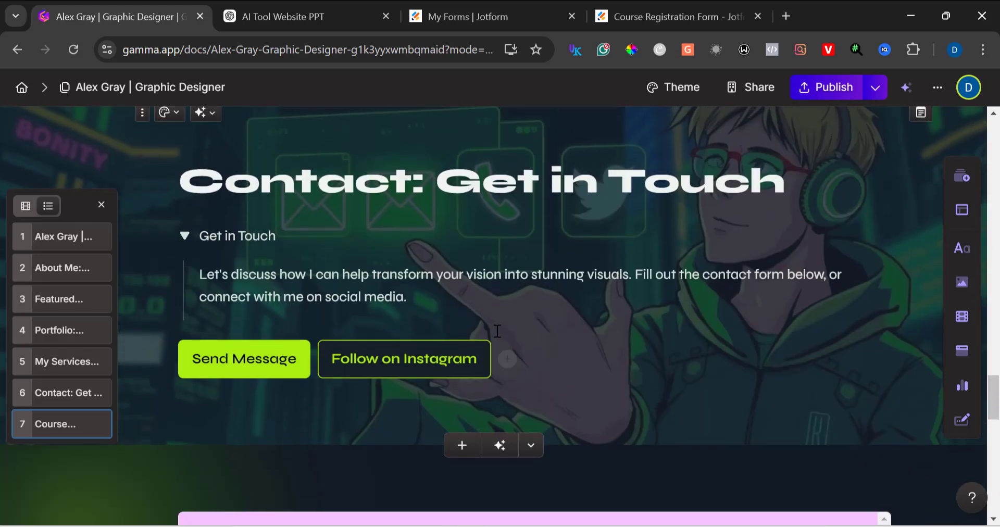
scroll(497, 330, down, 3)
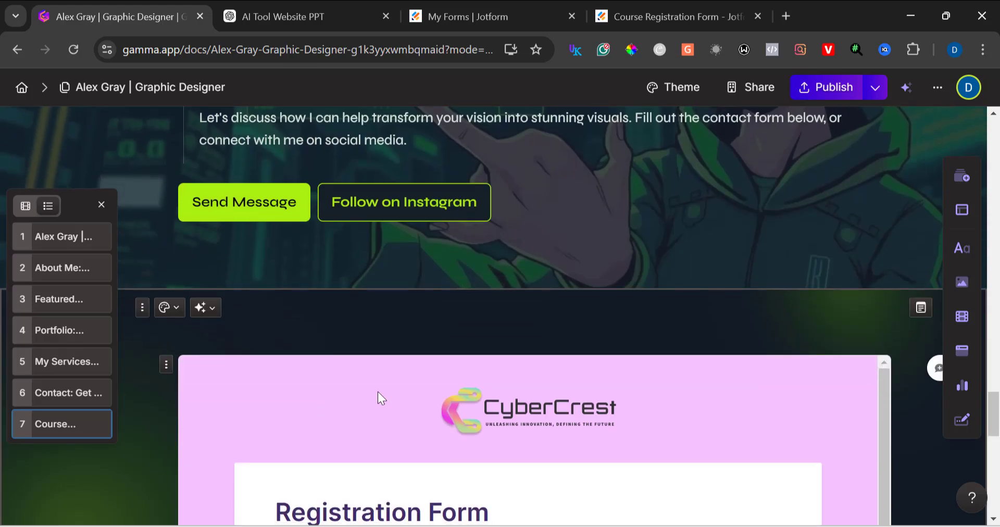
Step: Open a preview of the current page and scroll through it in desktop view
scroll(349, 384, down, 5)
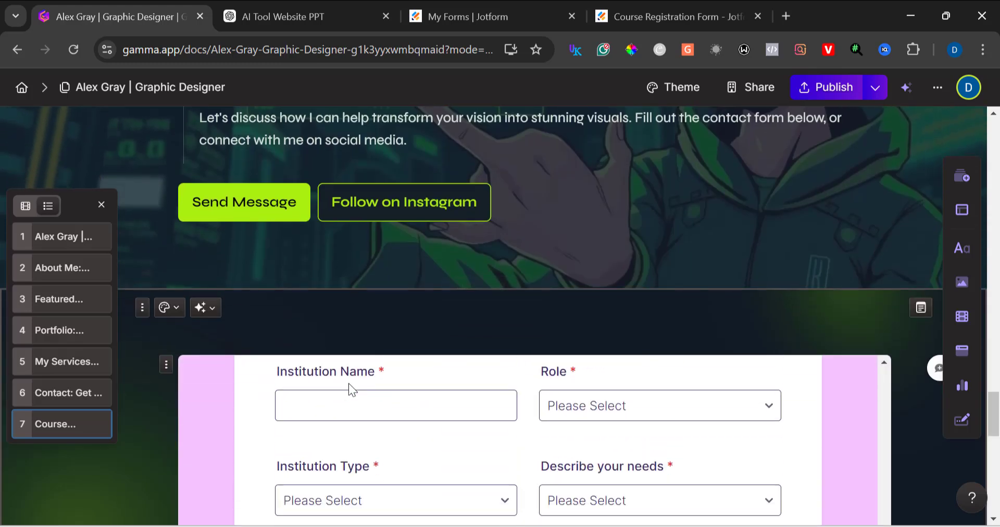
scroll(348, 383, down, 5)
scroll(348, 383, up, 5)
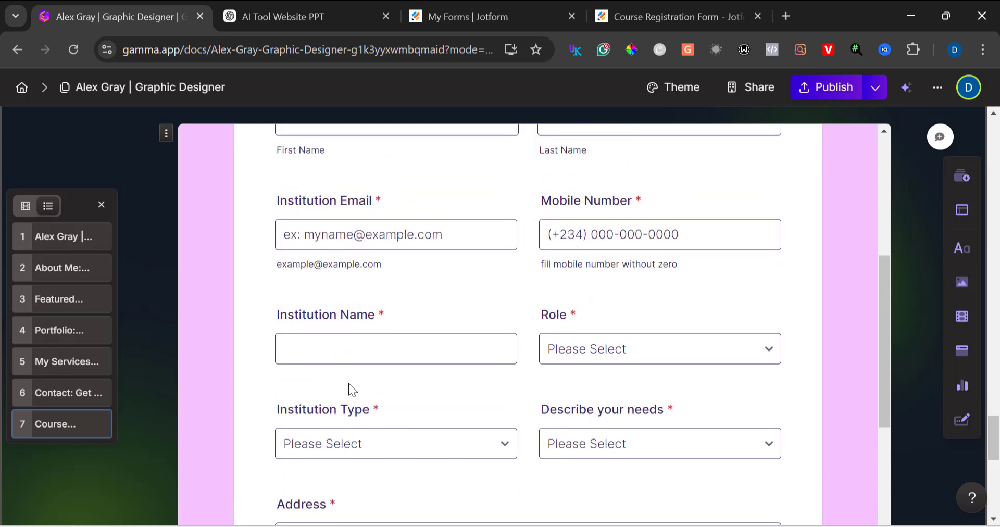
scroll(348, 383, up, 10)
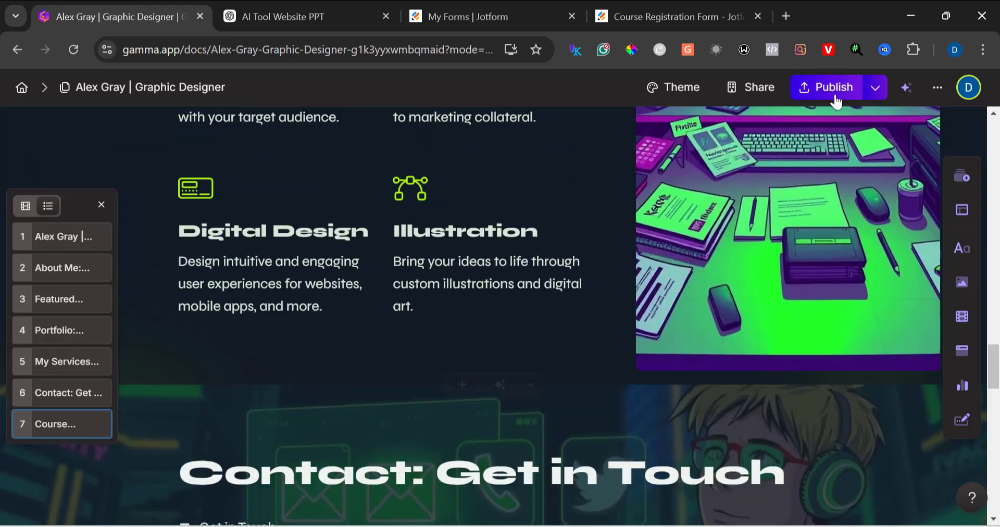
click(870, 93)
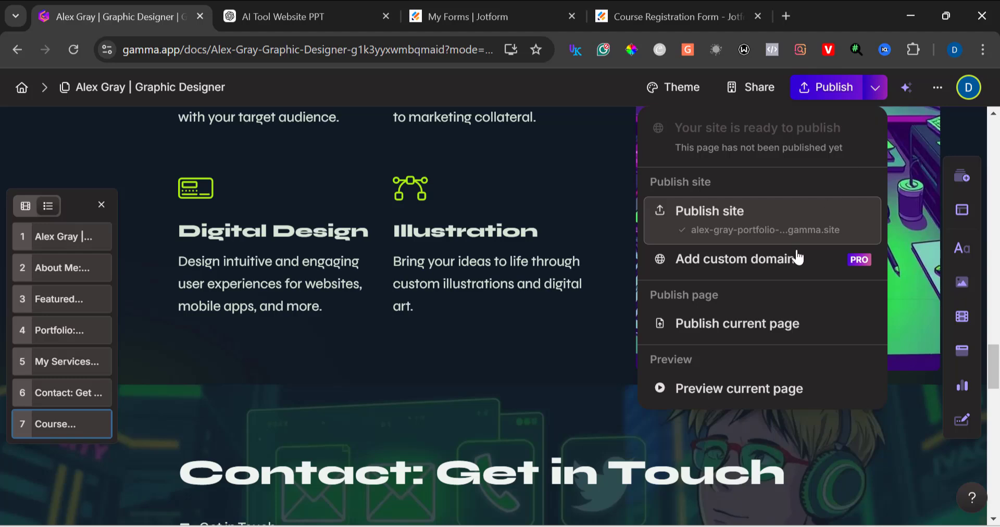
click(752, 388)
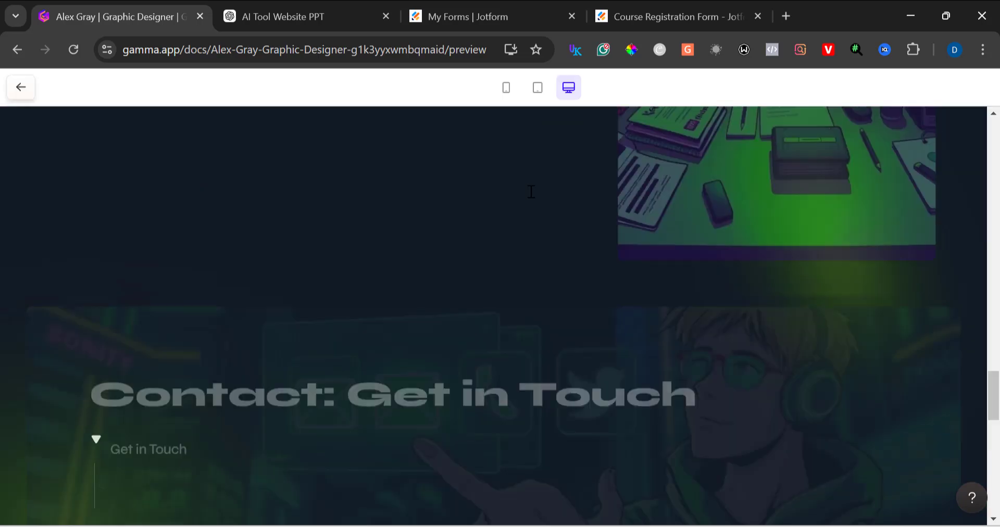
scroll(531, 192, up, 20)
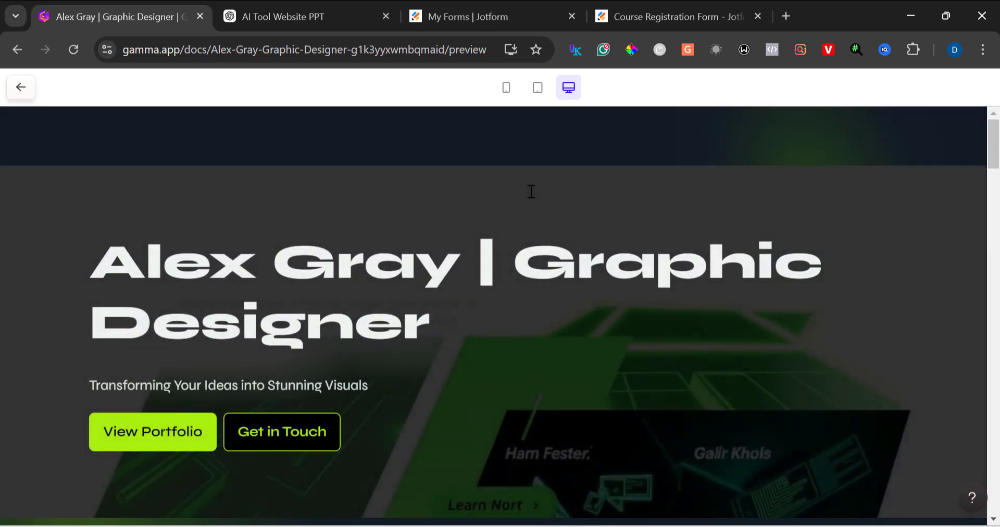
scroll(531, 191, down, 10)
scroll(531, 192, down, 20)
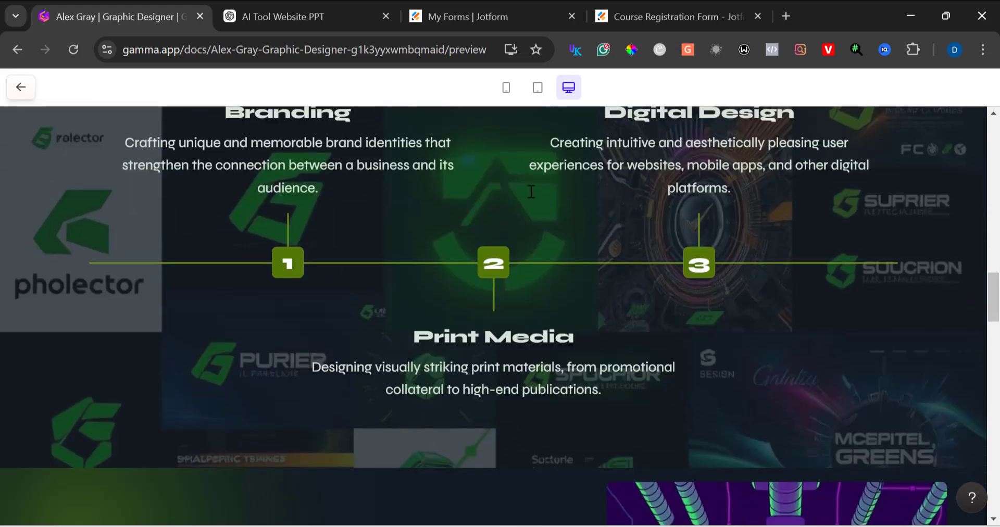
scroll(531, 192, up, 10)
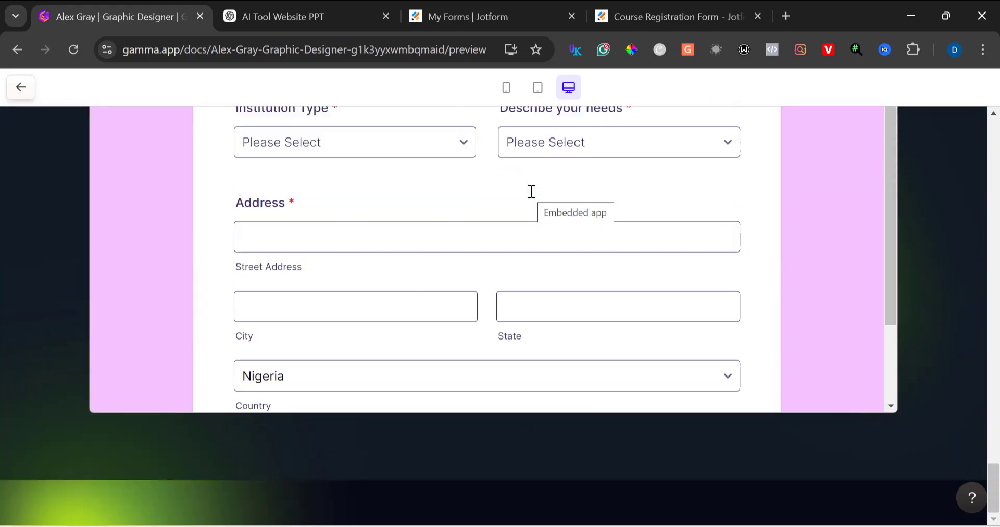
Step: Switch the preview to tablet view and scroll through the page and the embedded registration form
click(535, 88)
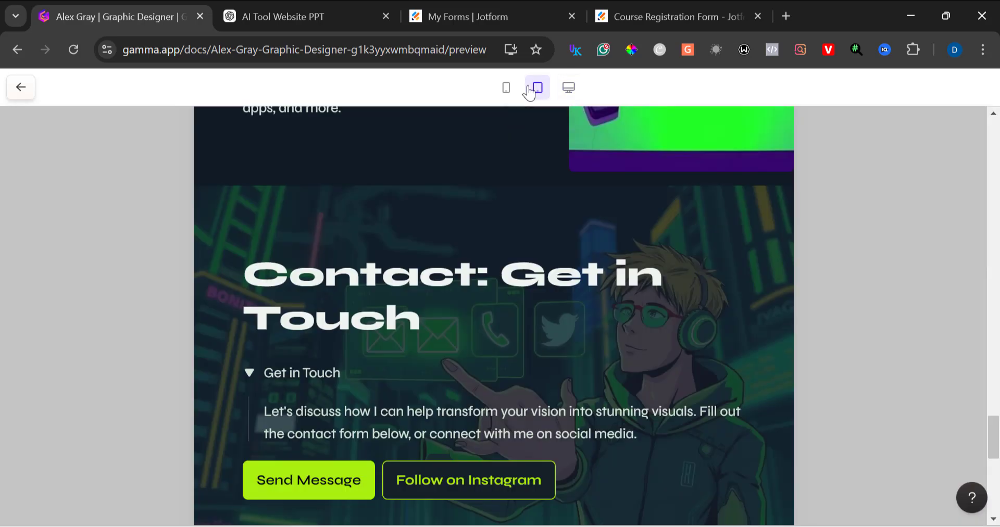
scroll(503, 335, up, 20)
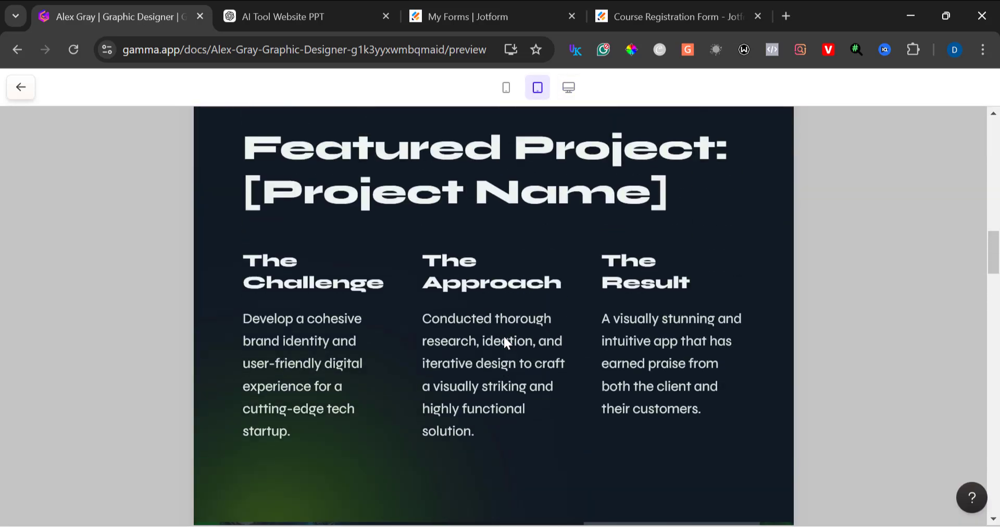
scroll(504, 342, up, 10)
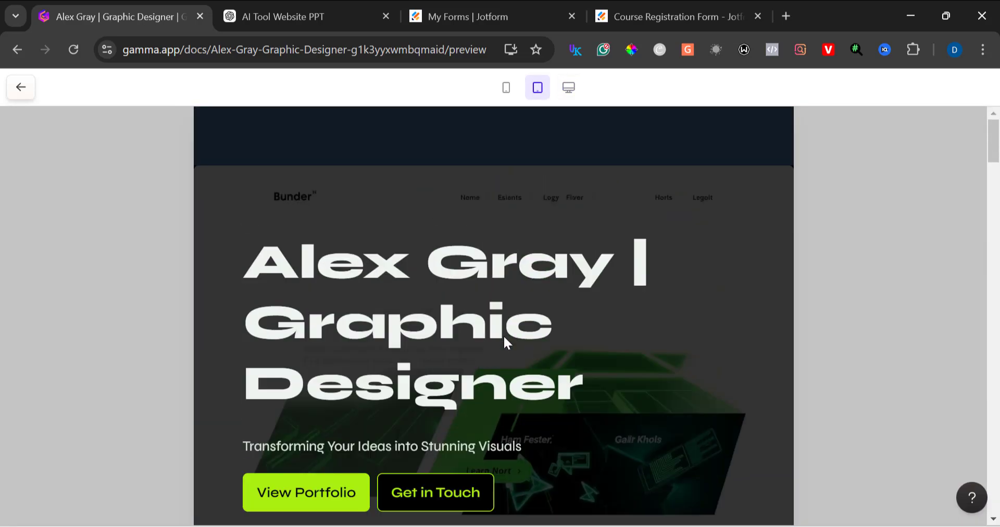
scroll(503, 337, down, 20)
scroll(504, 343, down, 5)
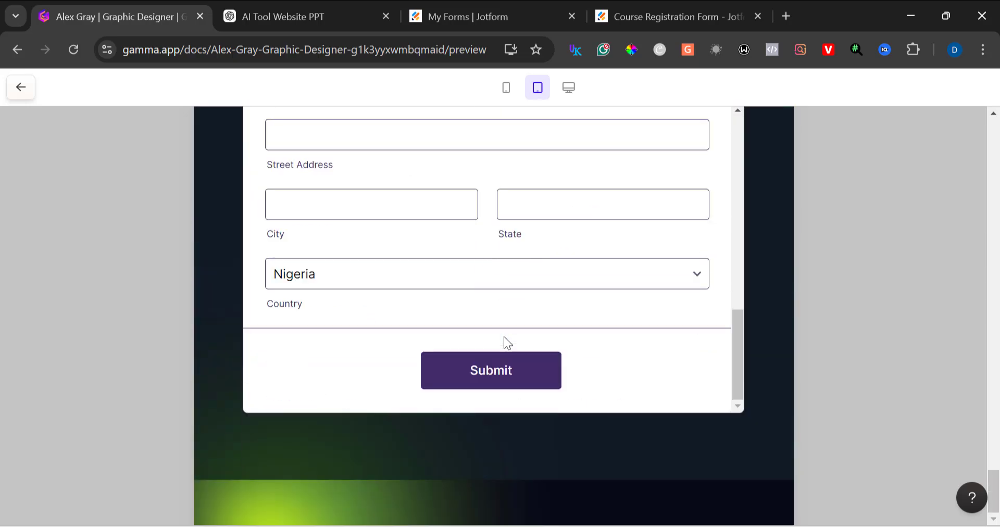
scroll(504, 337, up, 10)
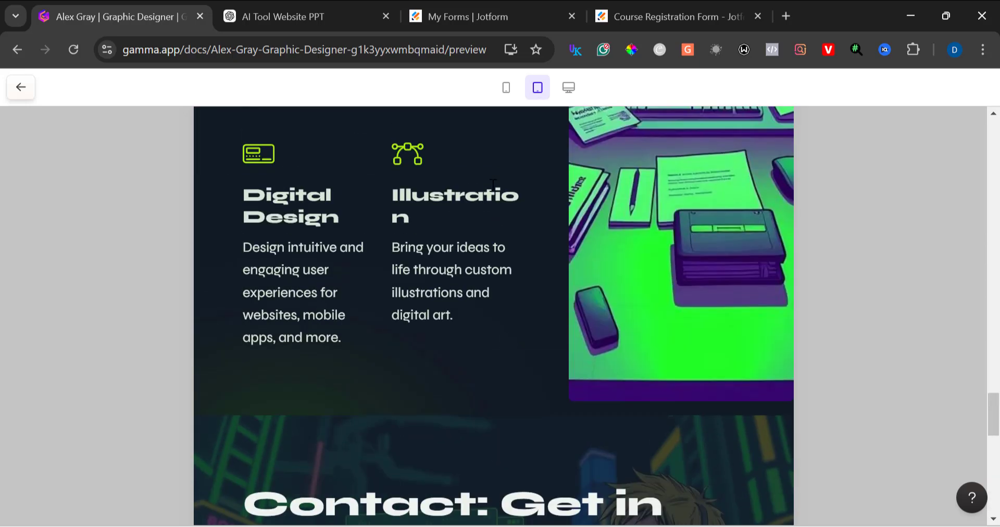
Step: Switch the preview to mobile view and scroll through the page down to the embedded registration form
click(505, 89)
scroll(494, 192, up, 15)
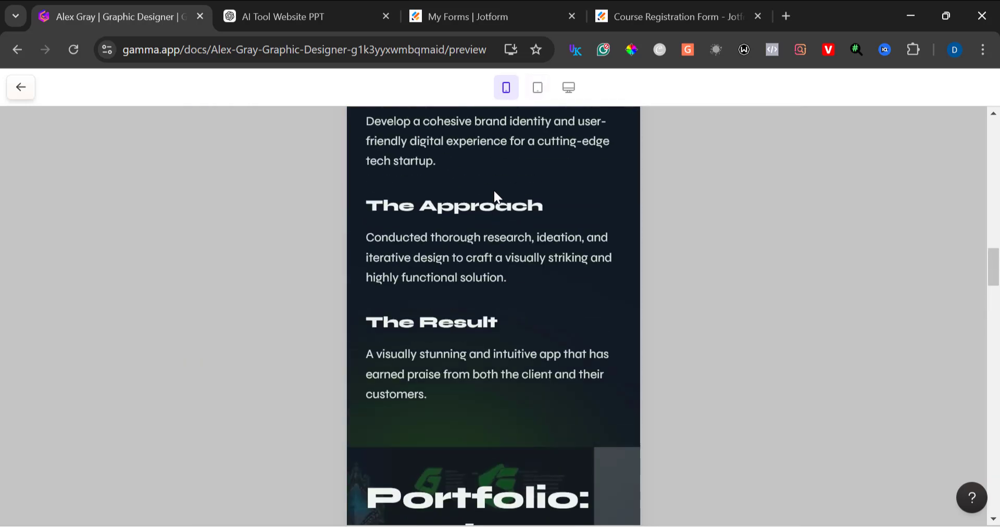
scroll(493, 193, down, 3)
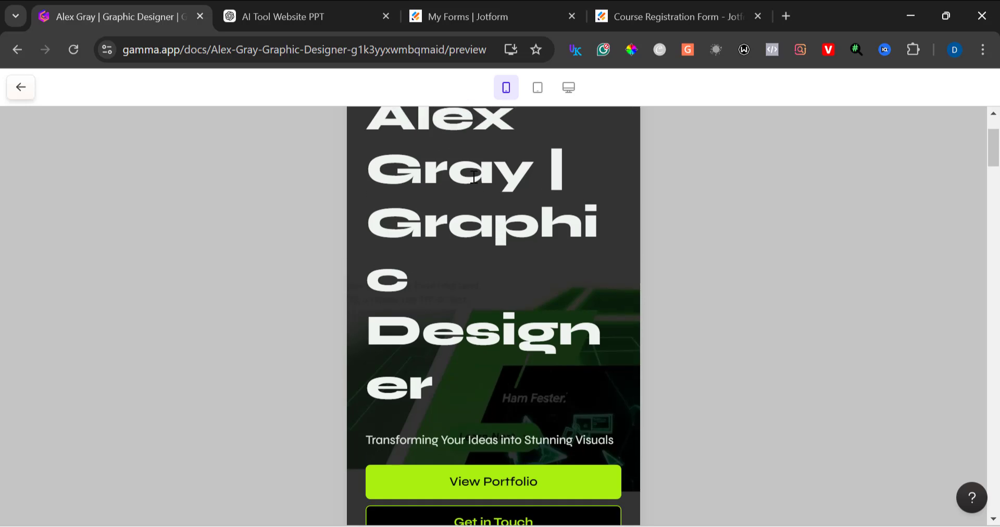
scroll(474, 177, down, 10)
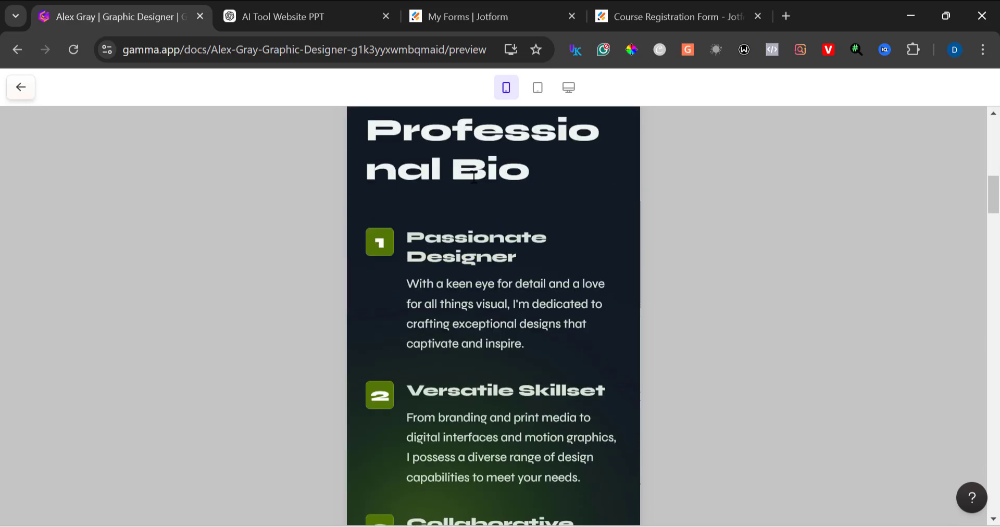
scroll(473, 177, down, 20)
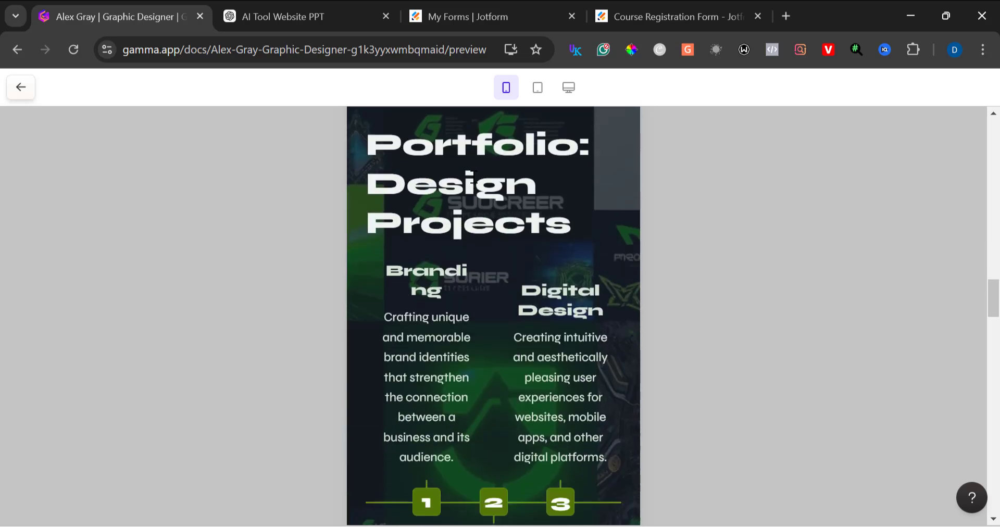
scroll(474, 177, down, 20)
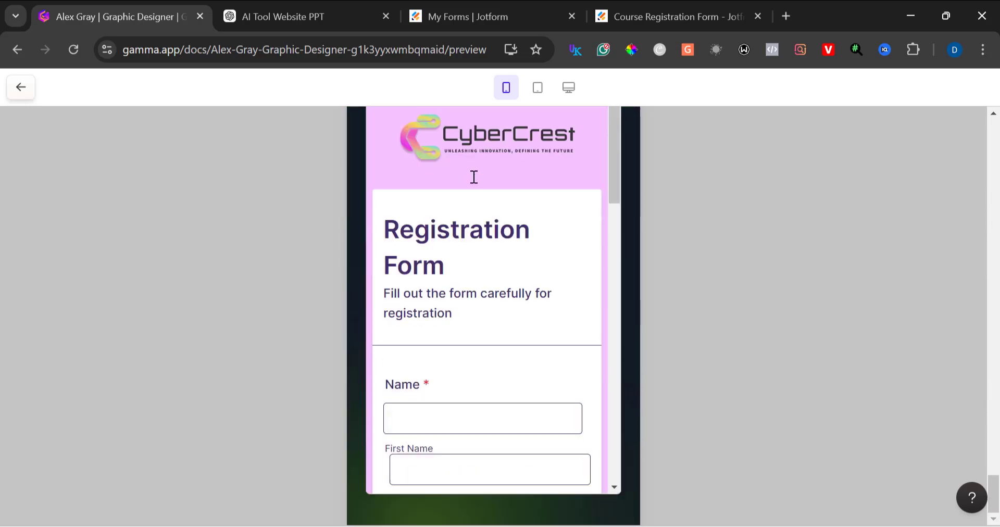
scroll(474, 177, down, 10)
scroll(476, 156, up, 8)
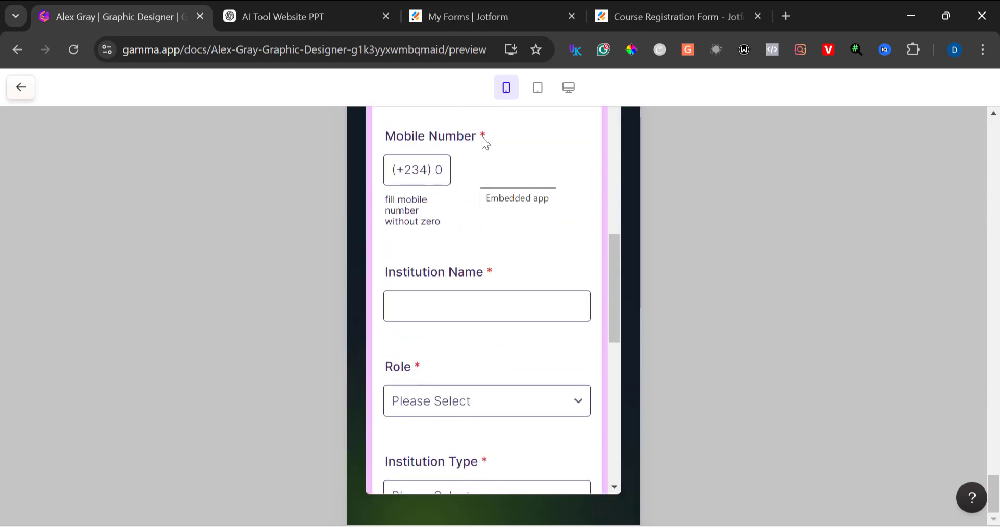
Step: Return the preview to desktop view and exit the preview back to the editor
click(572, 92)
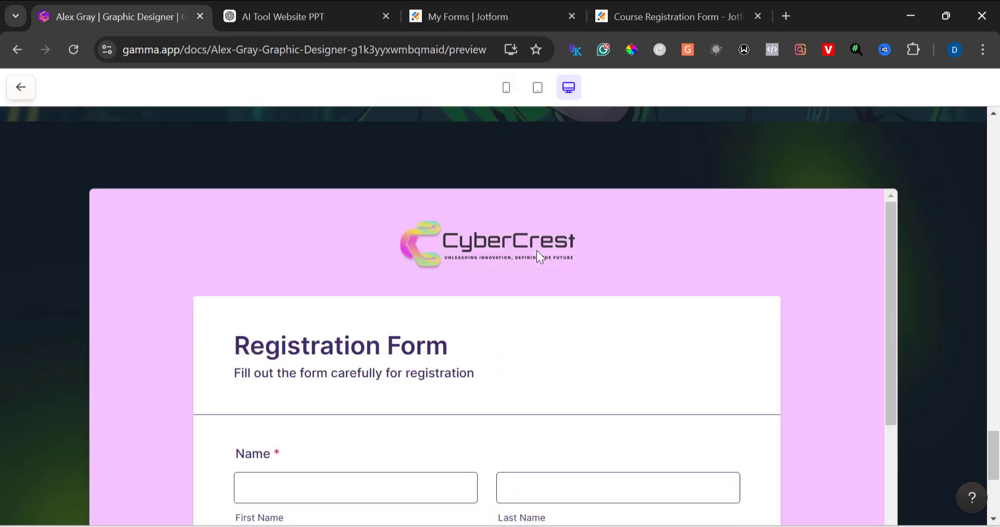
scroll(536, 251, up, 15)
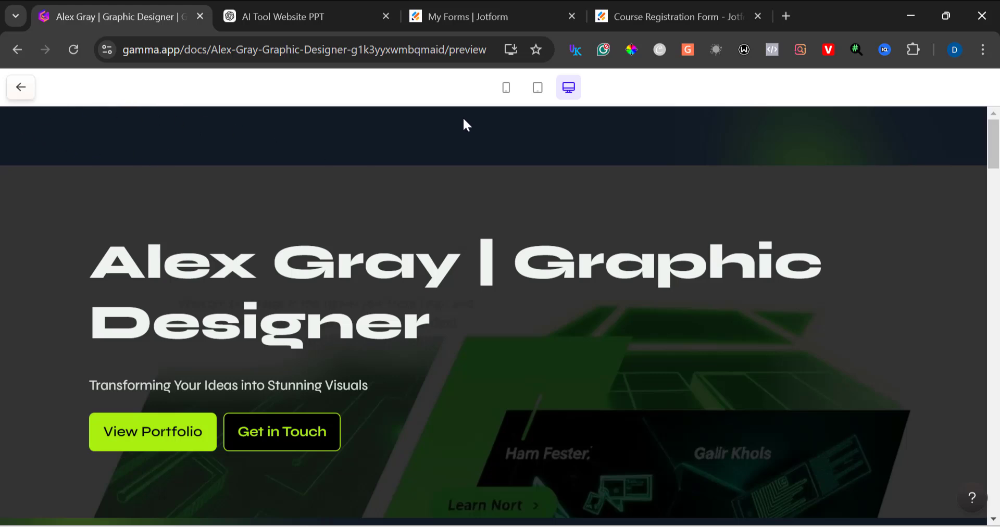
click(31, 89)
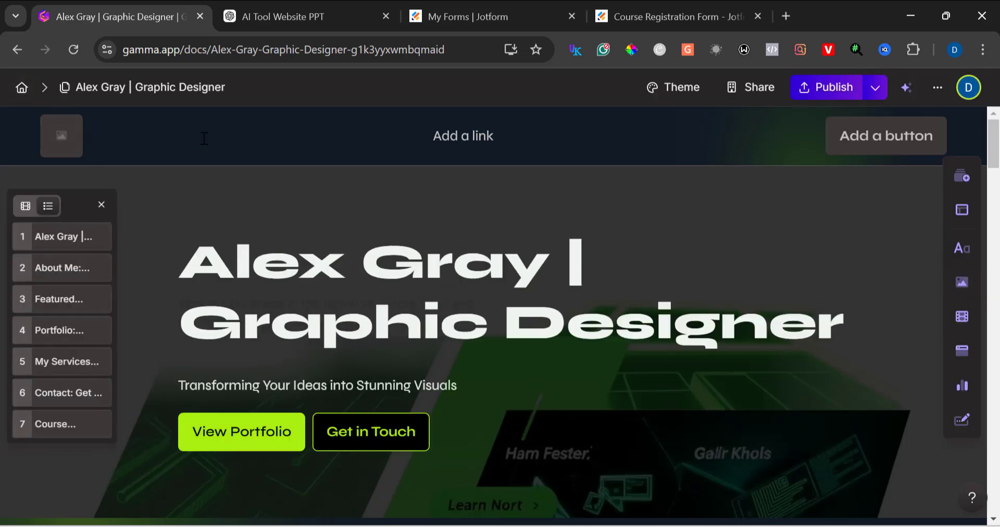
Step: Open the media panel for the header bar's logo placeholder and set the image source to Image upload or URL
click(63, 138)
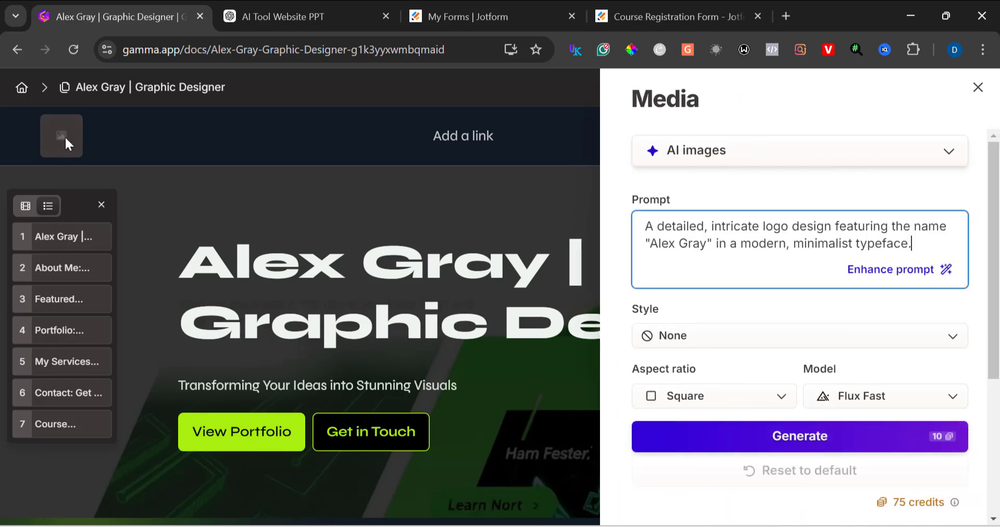
scroll(784, 215, down, 3)
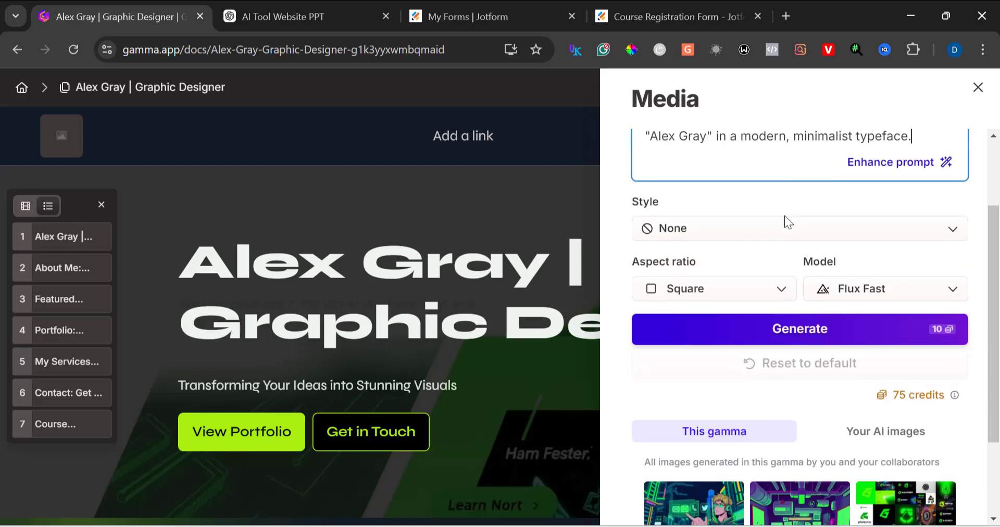
scroll(784, 216, up, 3)
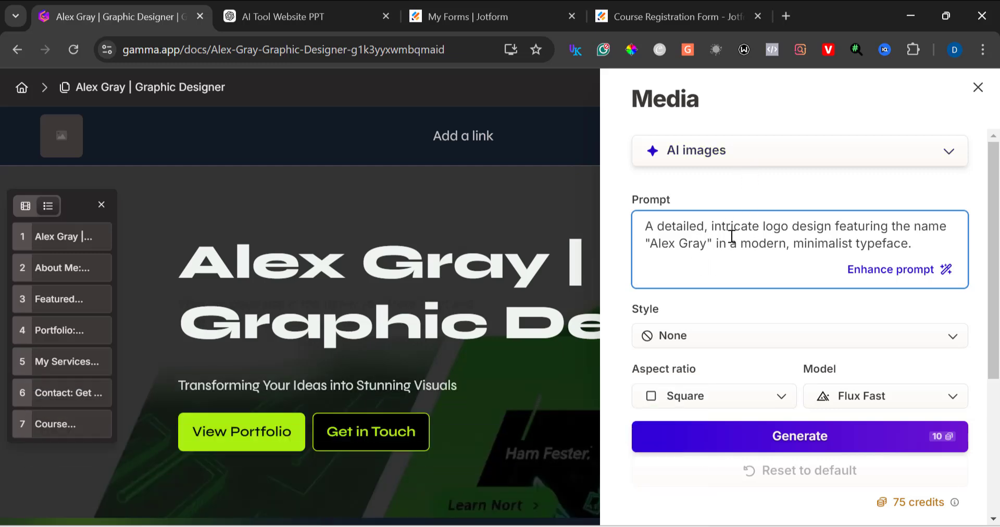
triple_click(744, 248)
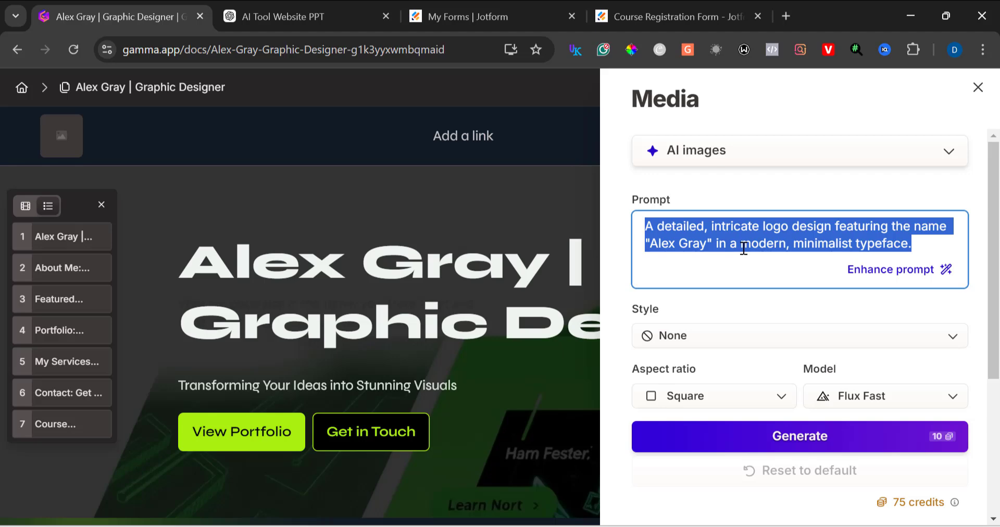
scroll(783, 281, down, 4)
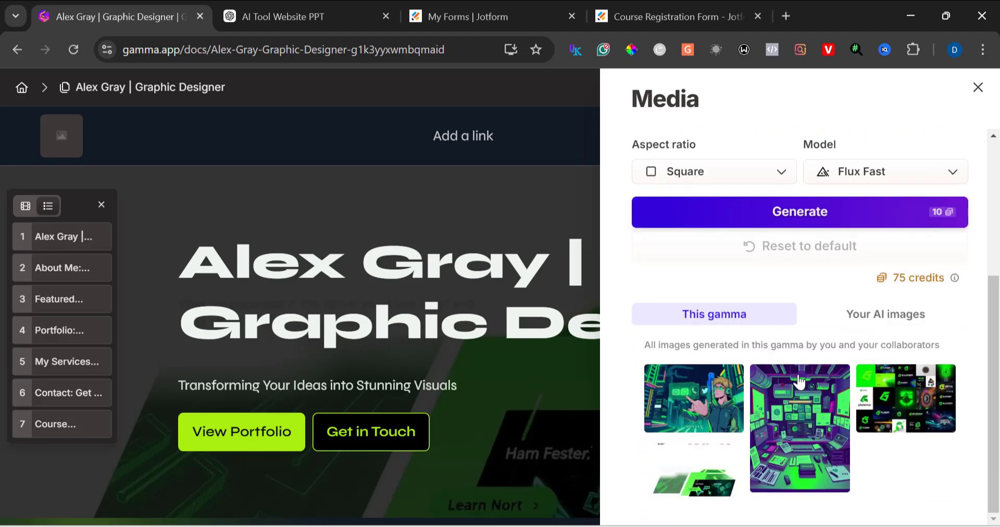
mouse_move(827, 384)
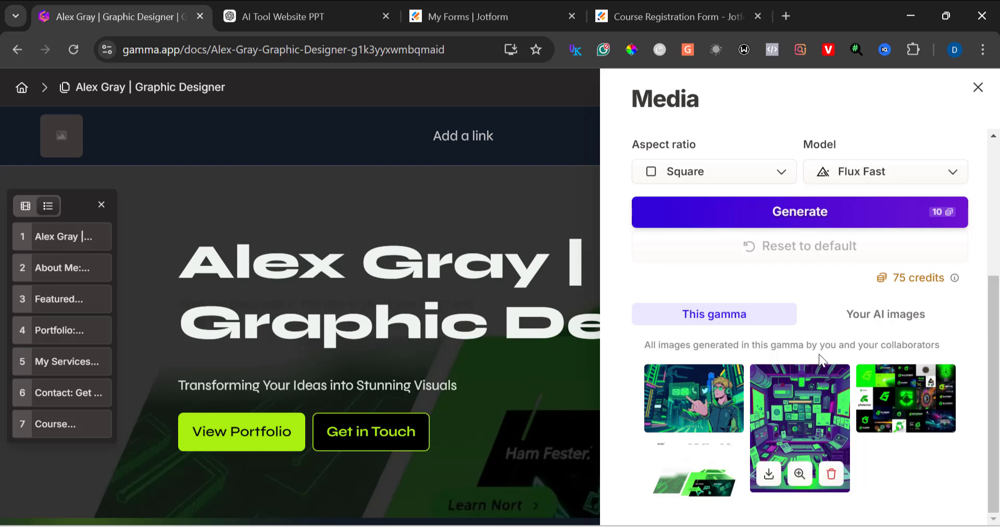
scroll(780, 350, up, 4)
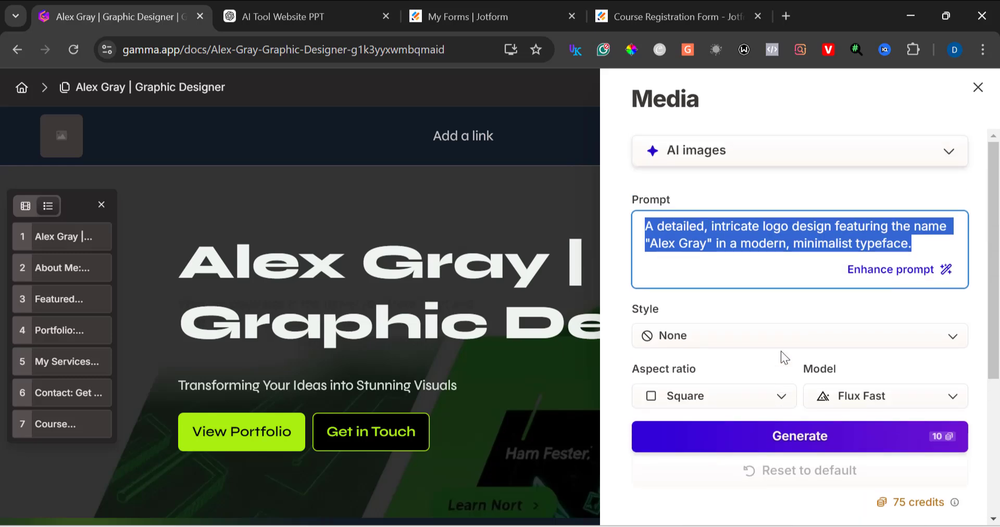
click(699, 161)
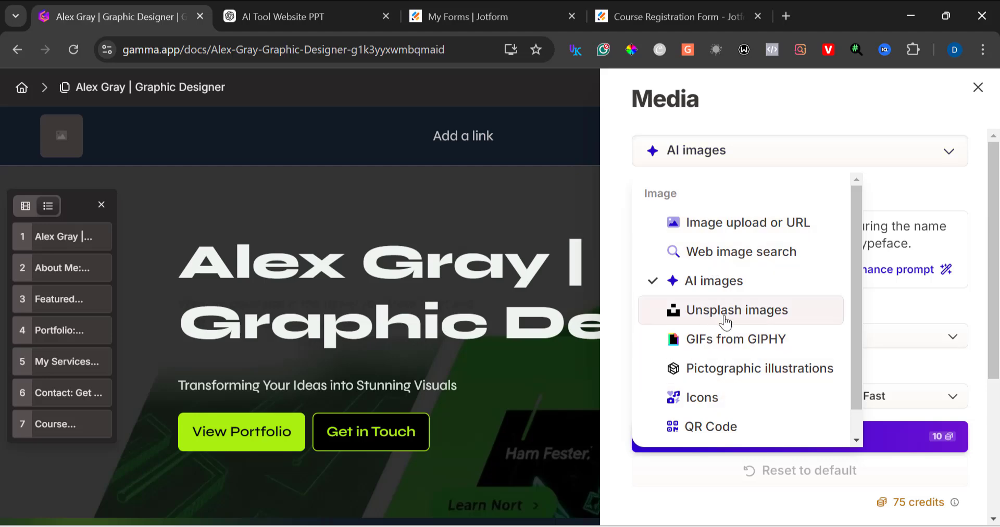
click(713, 401)
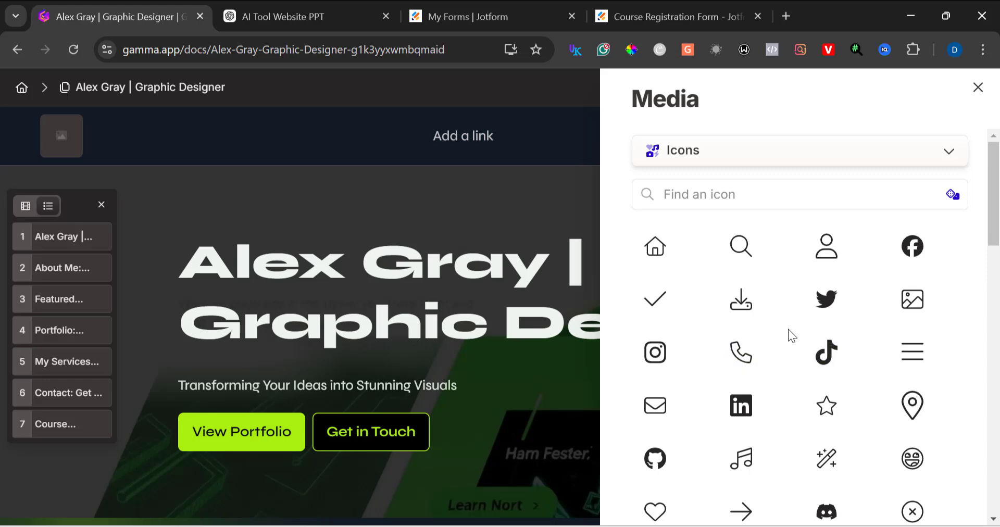
click(685, 158)
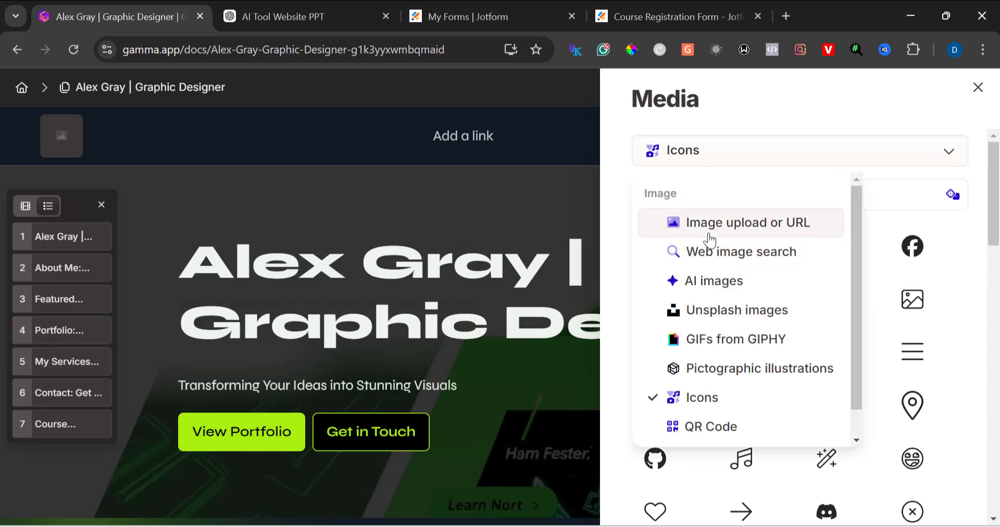
click(709, 229)
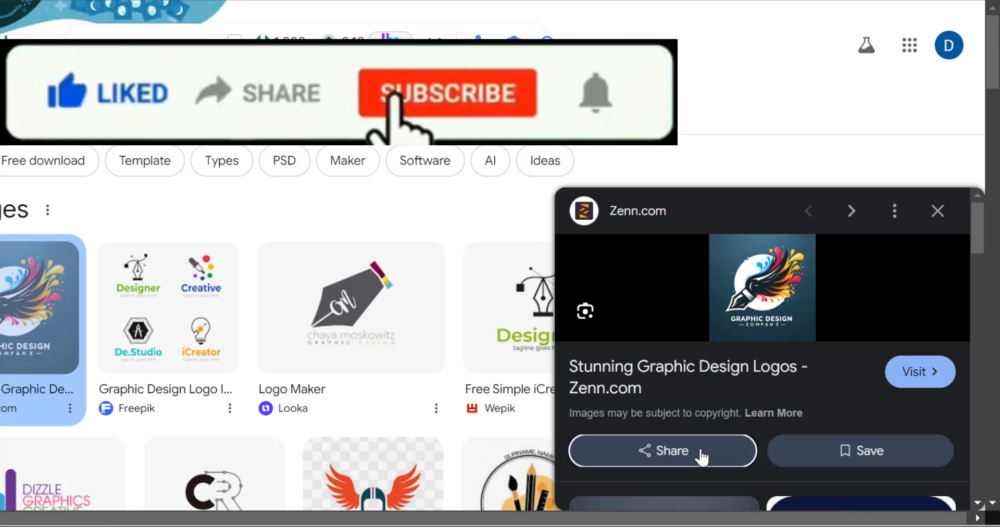
Step: In the Google Images results for graphic design logo, copy the share link of the Zenn.com graphic design logo
click(701, 457)
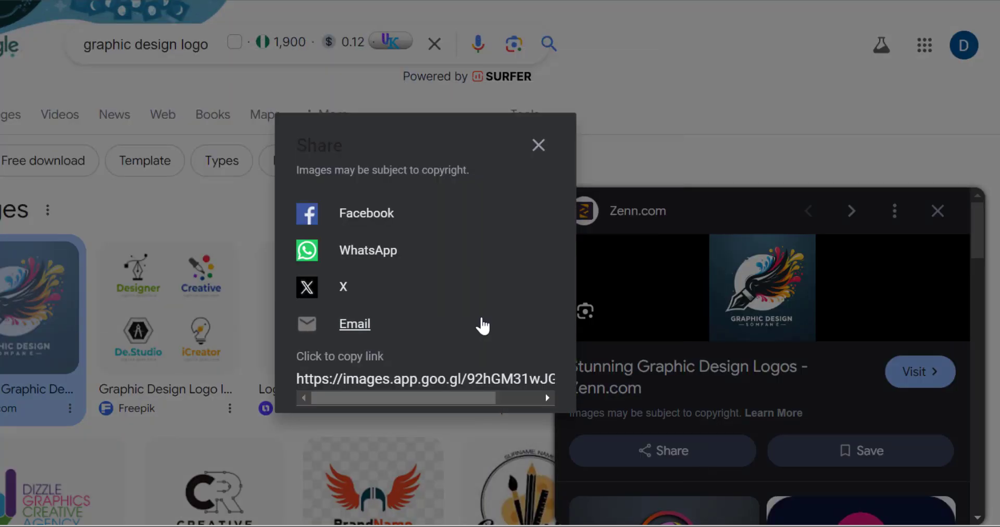
click(490, 381)
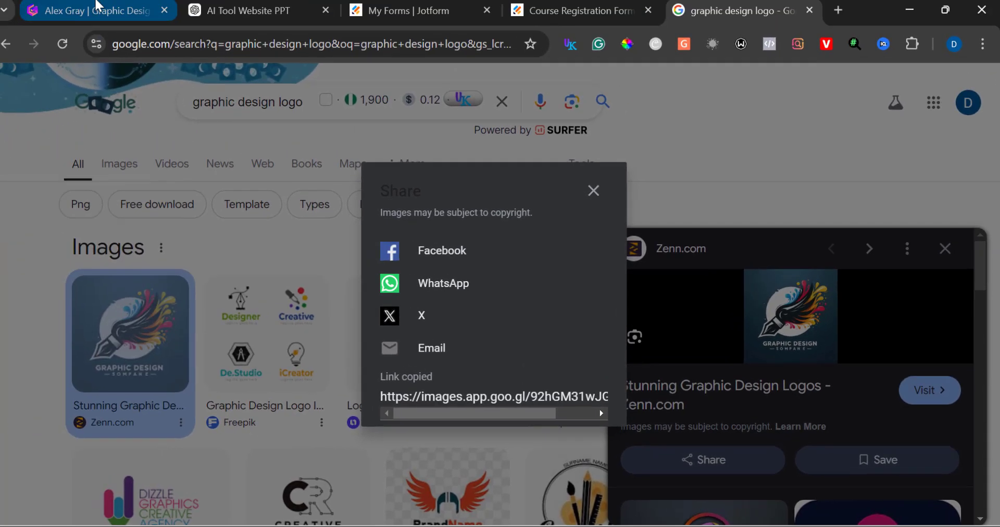
Step: Paste the copied logo link as the header's logo image URL and close the media panel
click(97, 8)
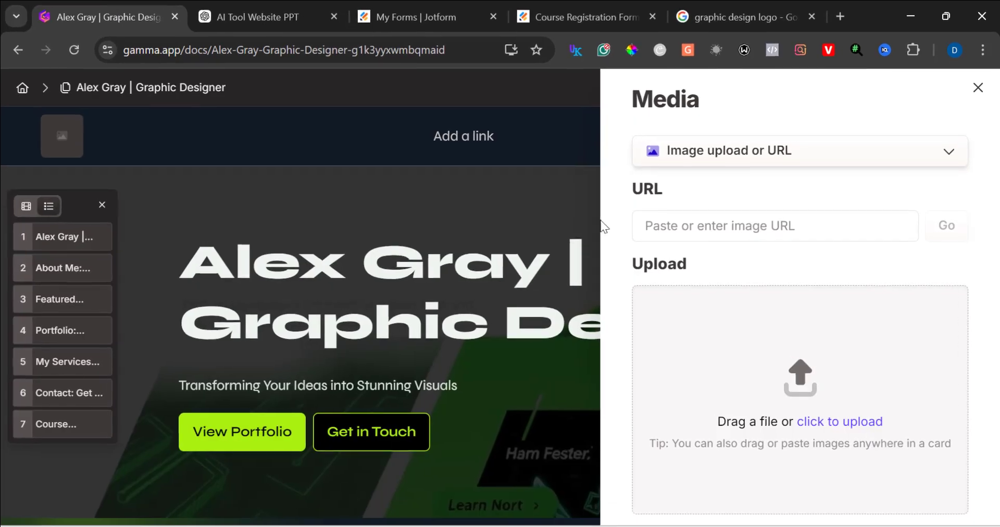
click(786, 224)
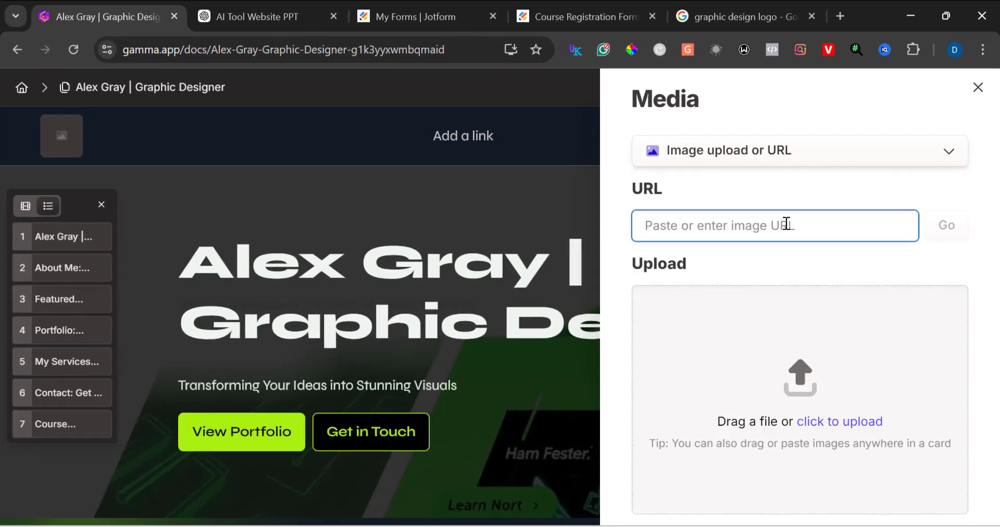
key(ctrl+v)
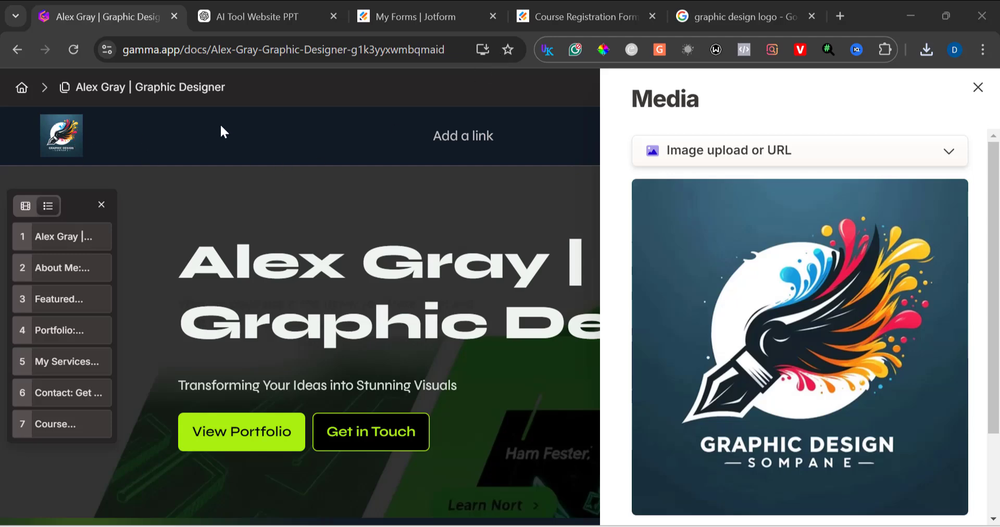
click(976, 87)
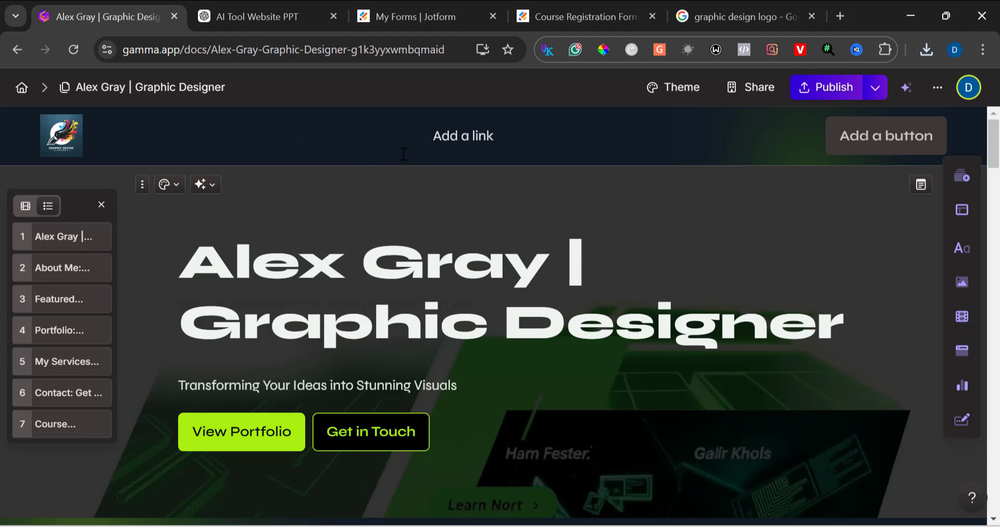
Step: Add a header navigation link named Home that points to the Alex Gray | Graphic Designer card
scroll(330, 296, down, 10)
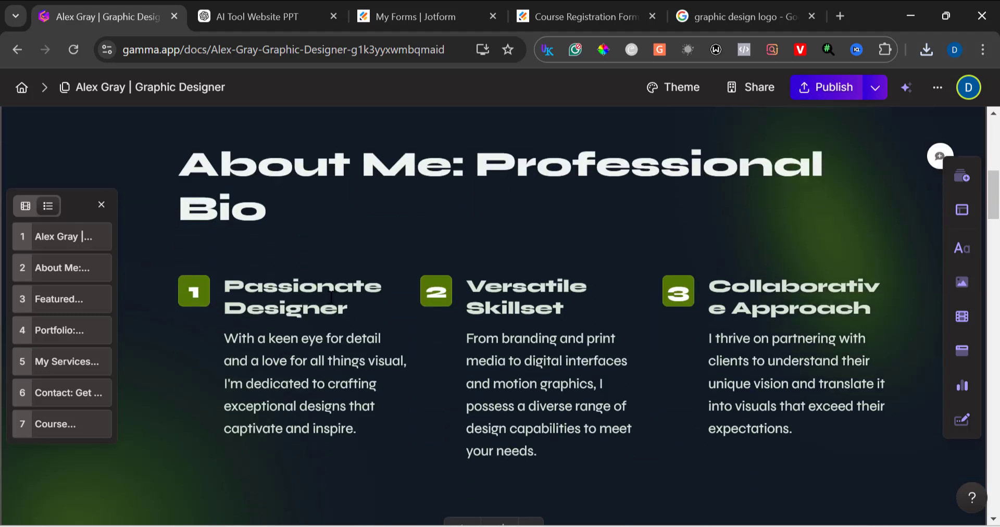
scroll(330, 294, up, 10)
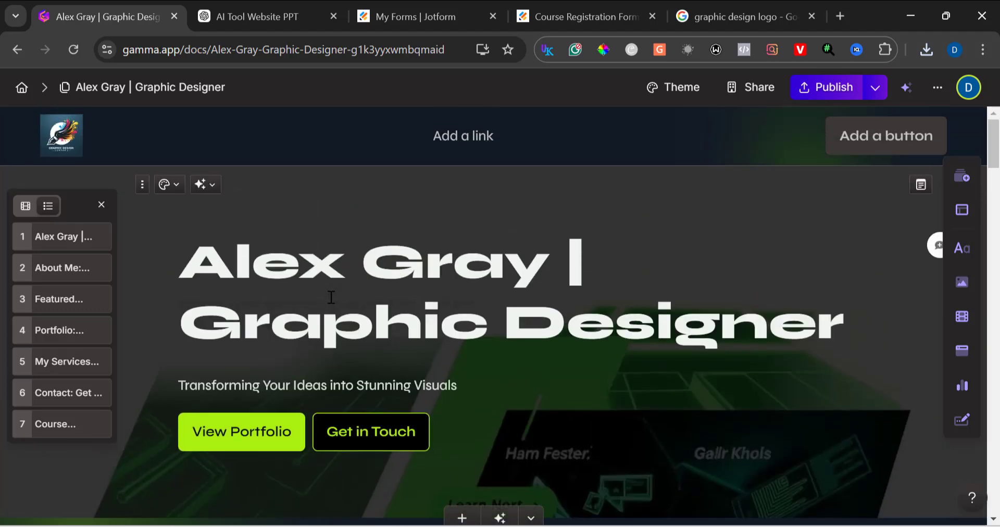
click(457, 140)
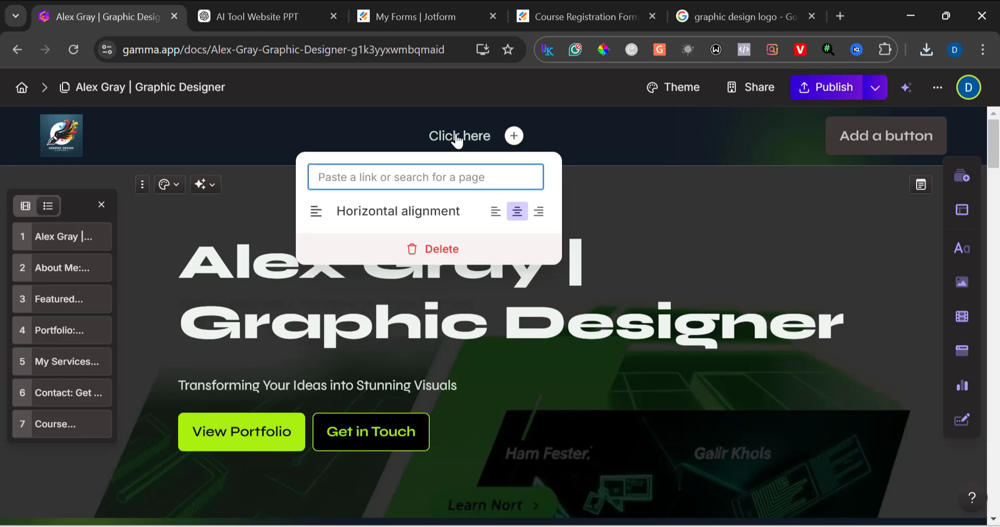
click(430, 180)
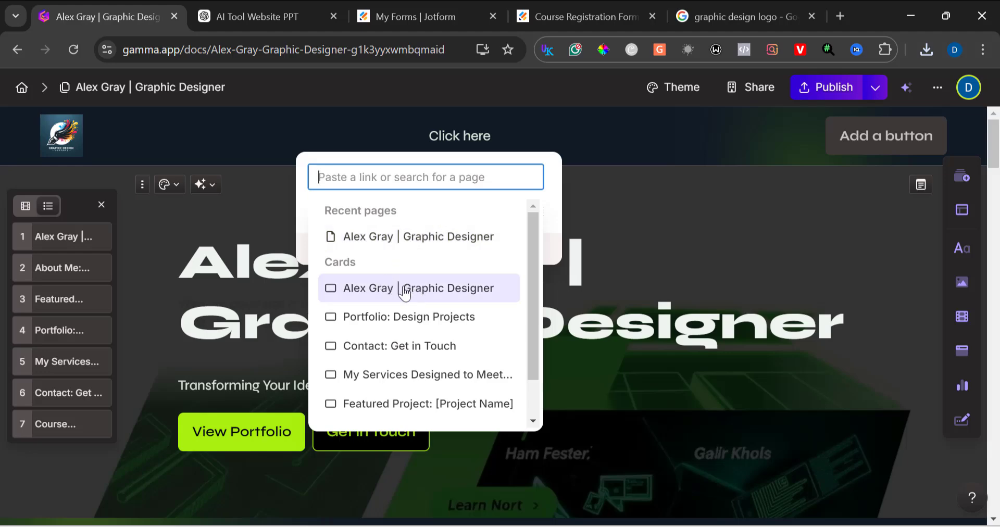
click(404, 294)
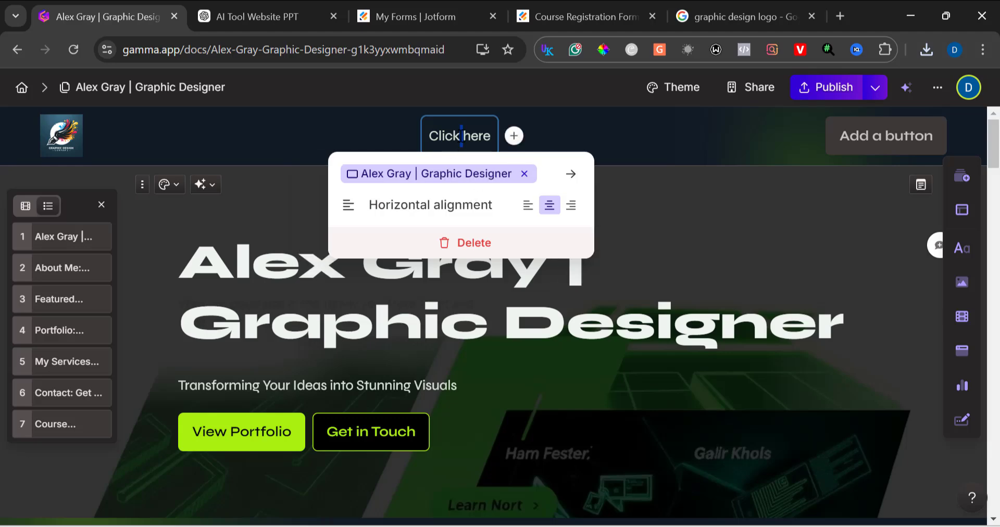
triple_click(460, 136)
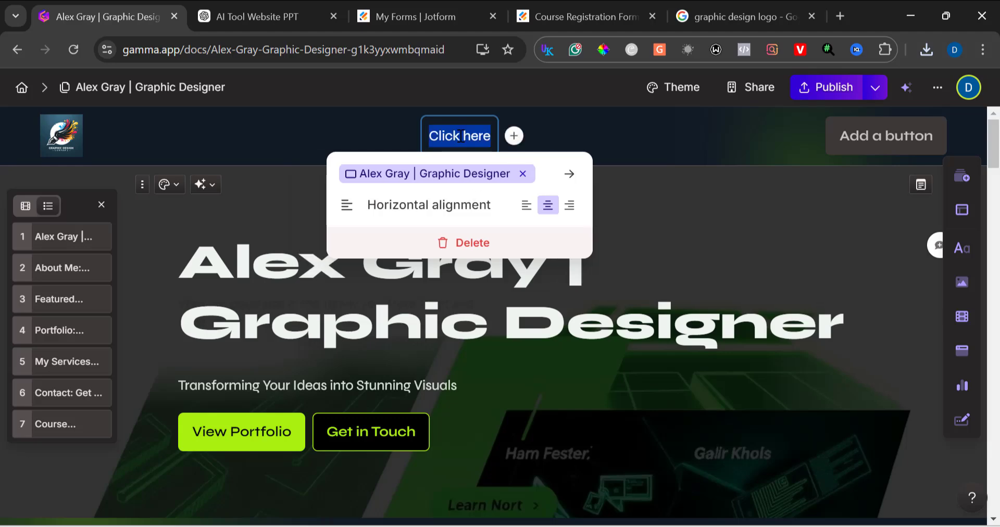
text(Home)
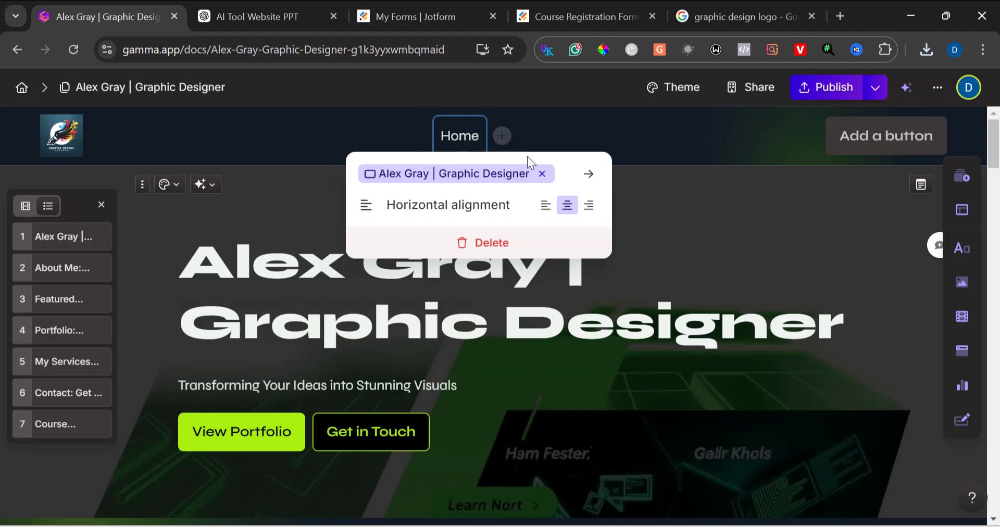
Step: Add a second header link named Portfolio that points to the Portfolio: Design Projects card
click(501, 135)
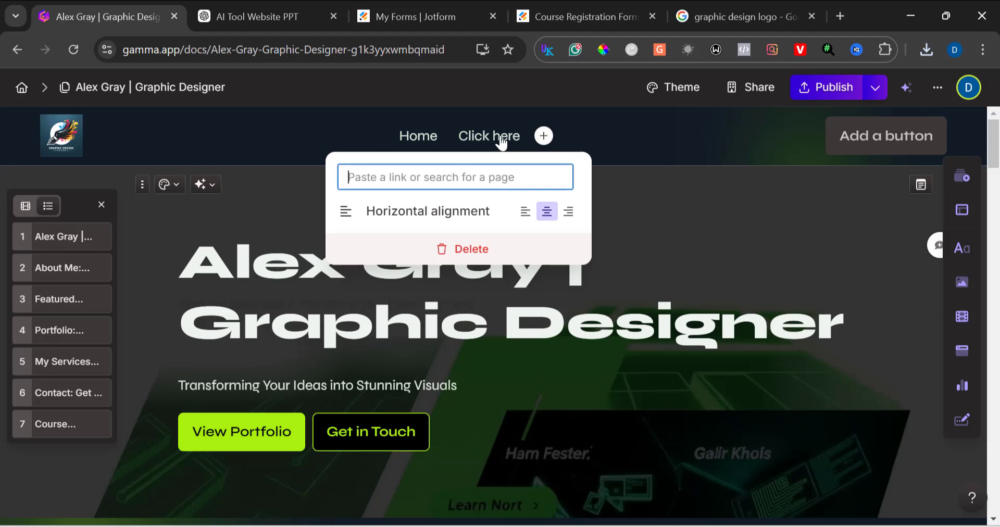
click(501, 138)
drag(458, 137, 483, 139)
key(ctrl+a)
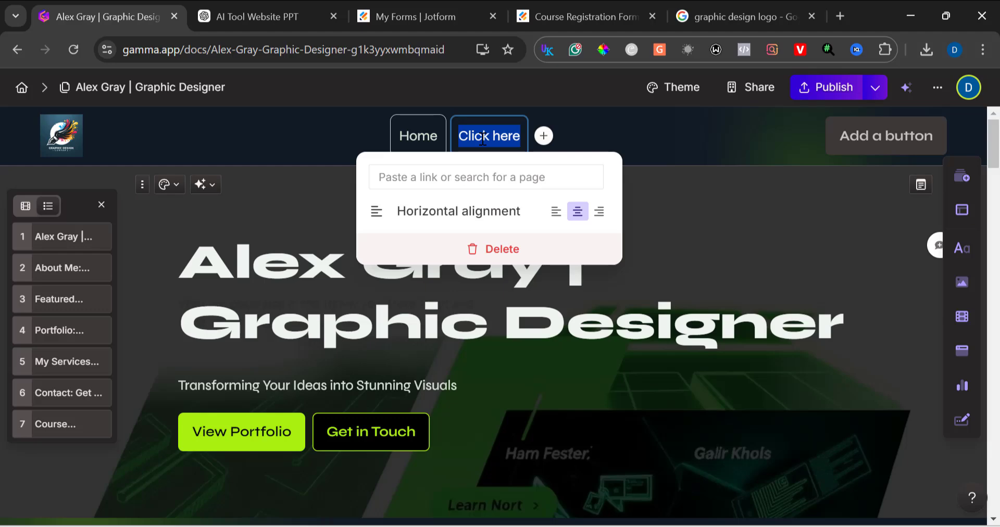
text(Port)
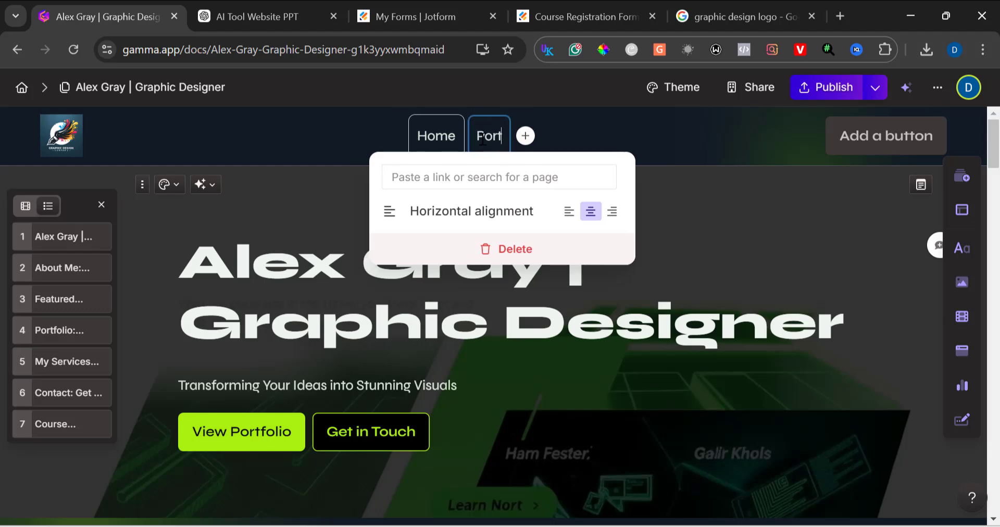
text(folio)
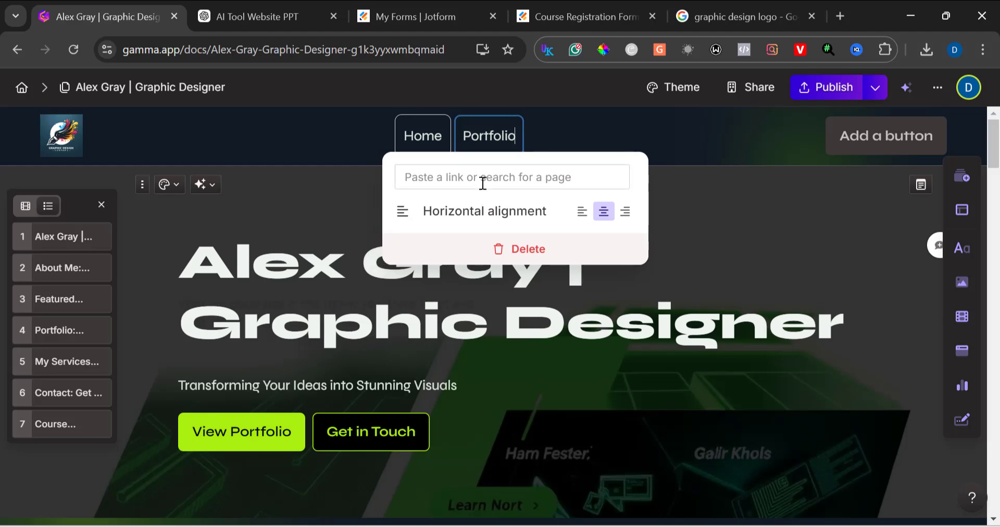
click(437, 184)
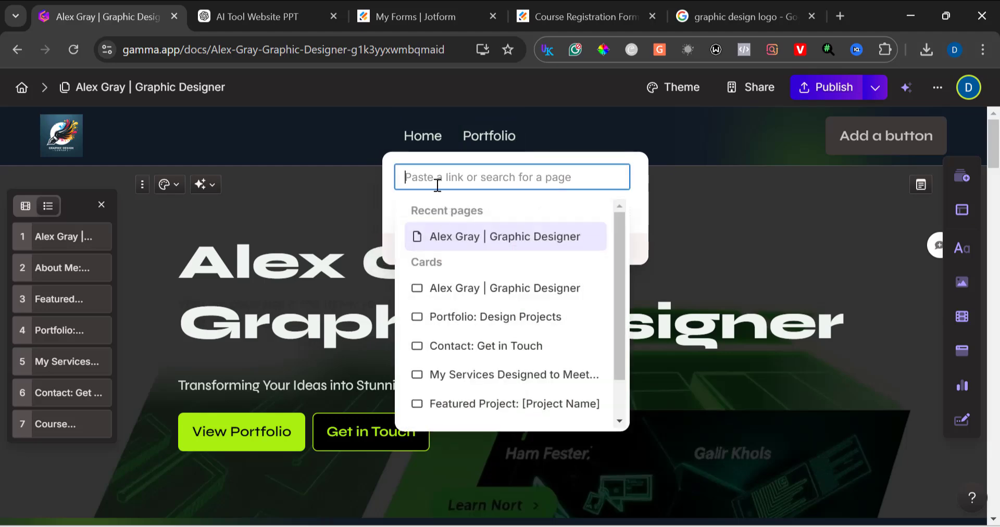
click(481, 328)
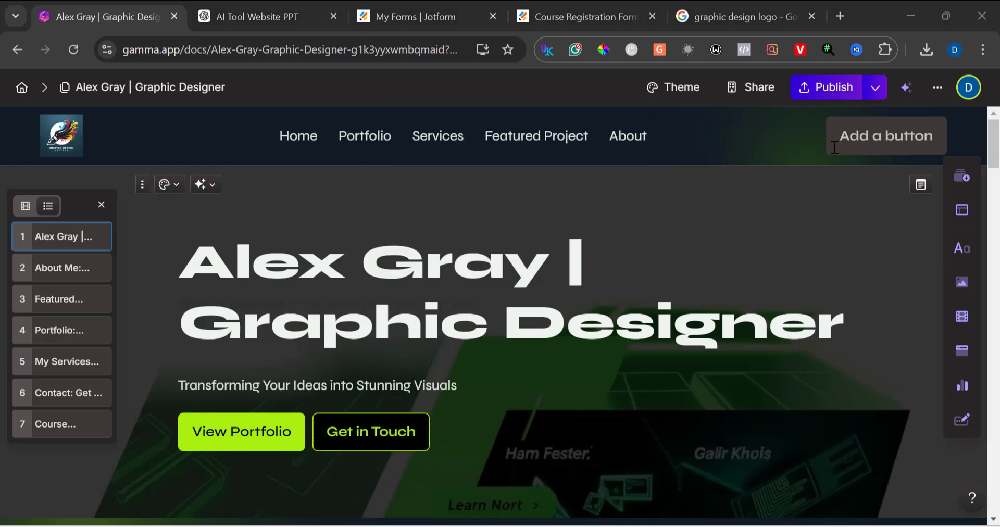
Step: Add a header button labelled Contact that links to the Contact: Get in Touch card
click(873, 150)
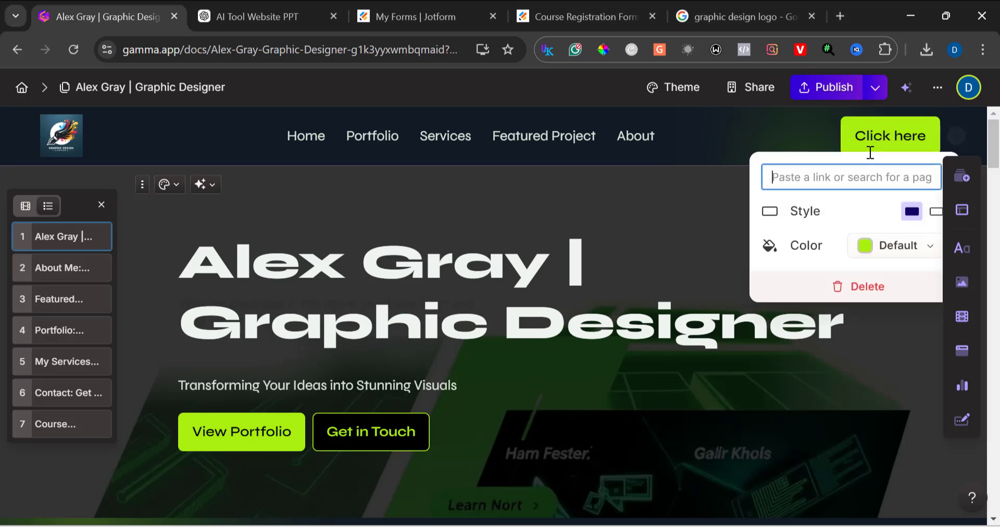
click(831, 176)
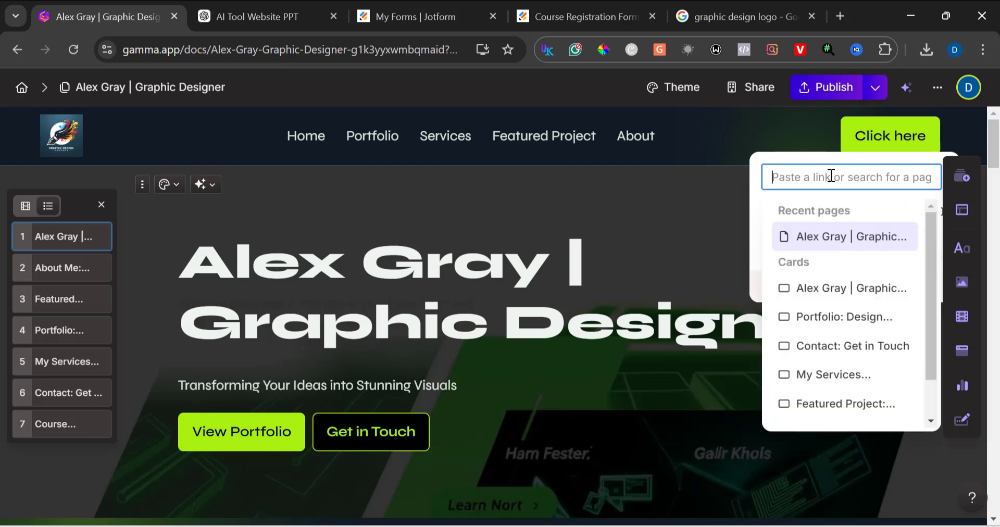
text(c)
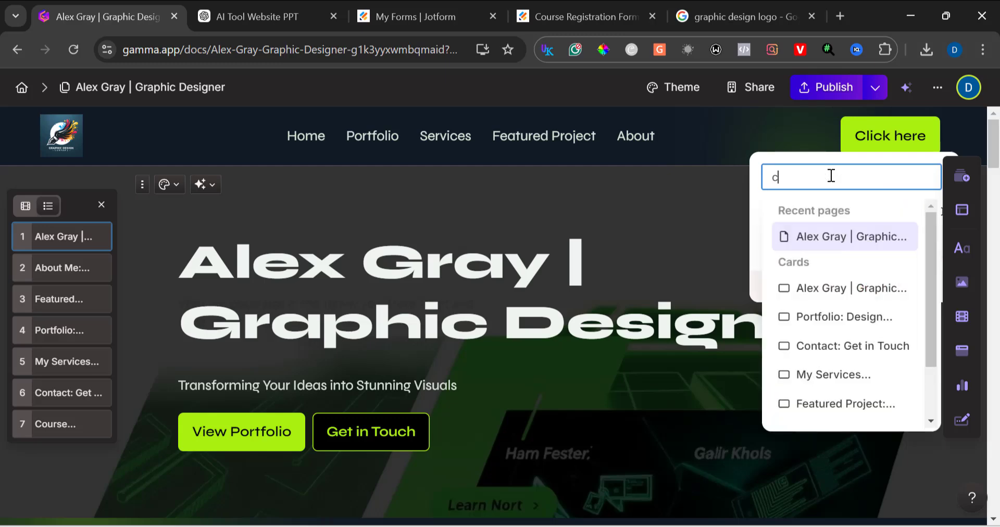
click(819, 348)
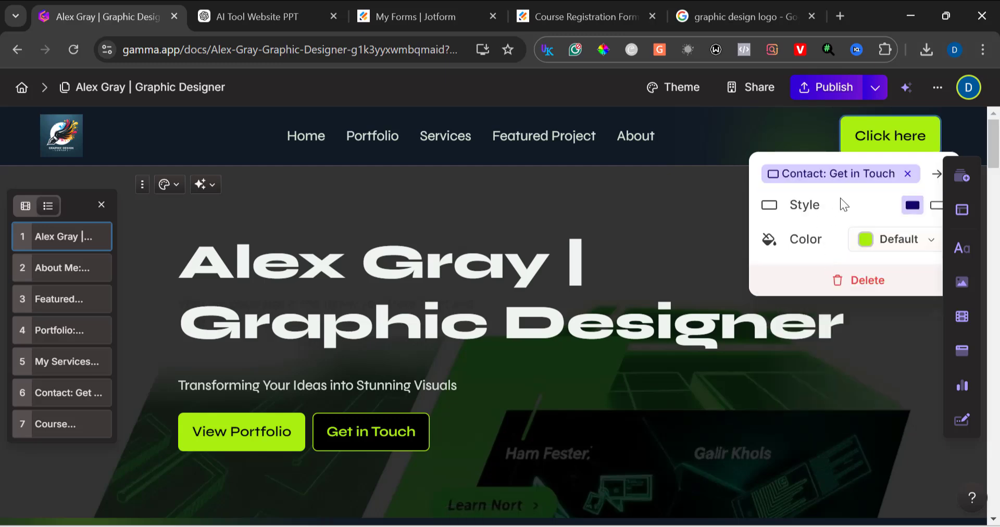
double_click(896, 134)
triple_click(896, 135)
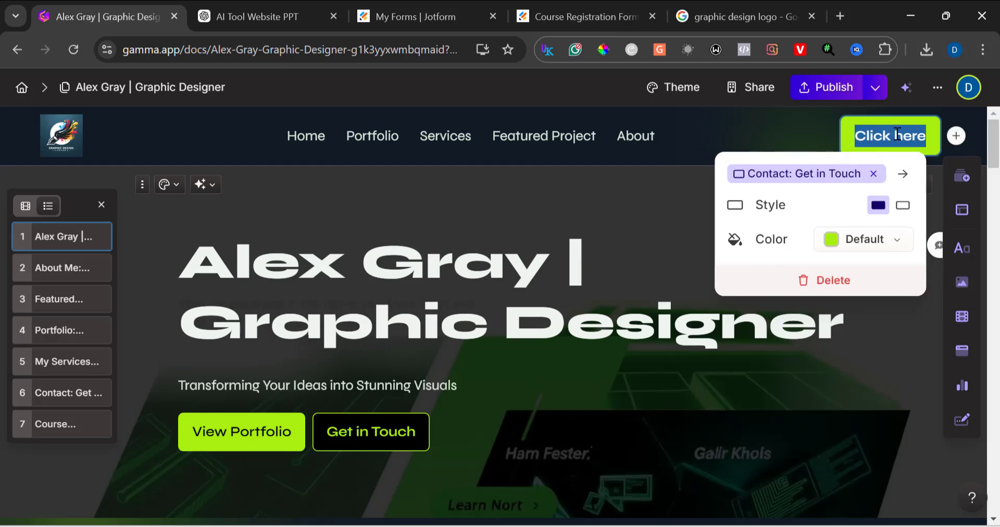
text(c)
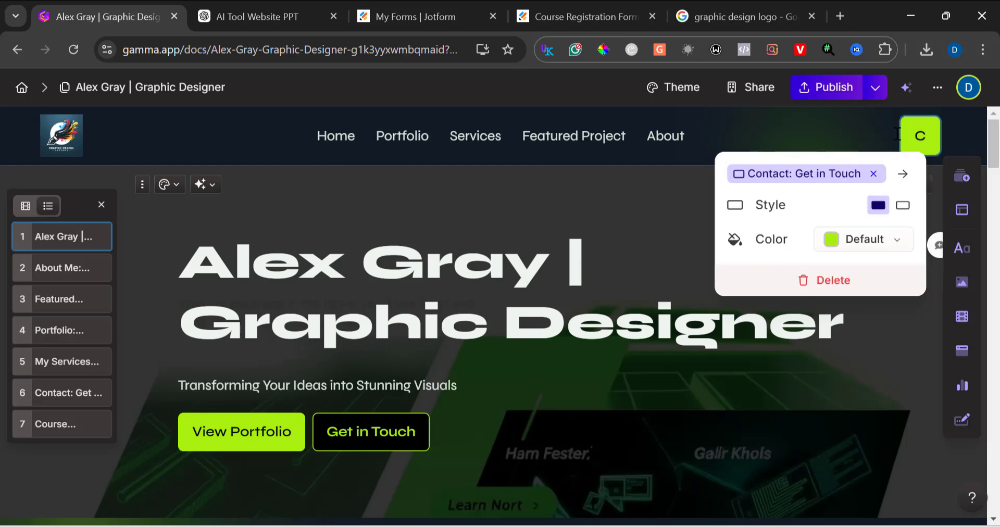
text(ontac)
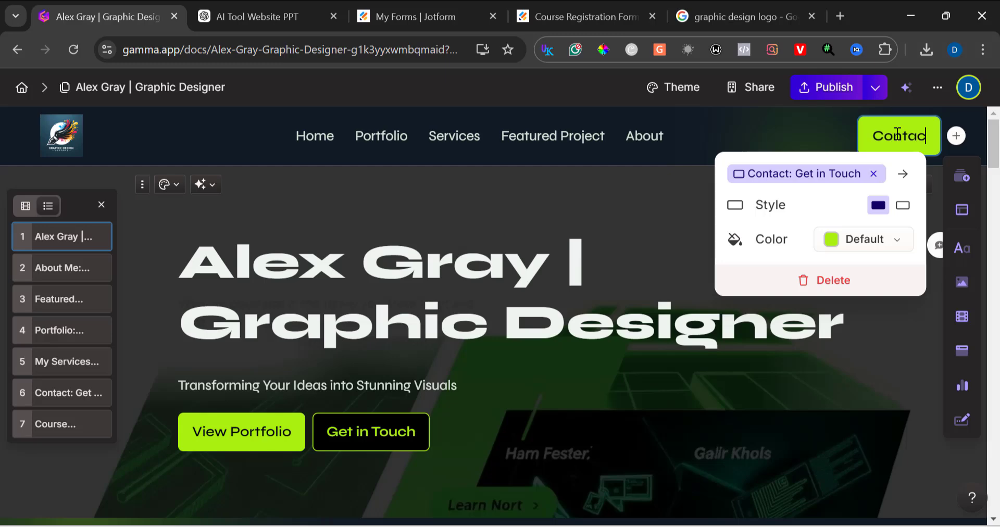
text(t)
click(693, 247)
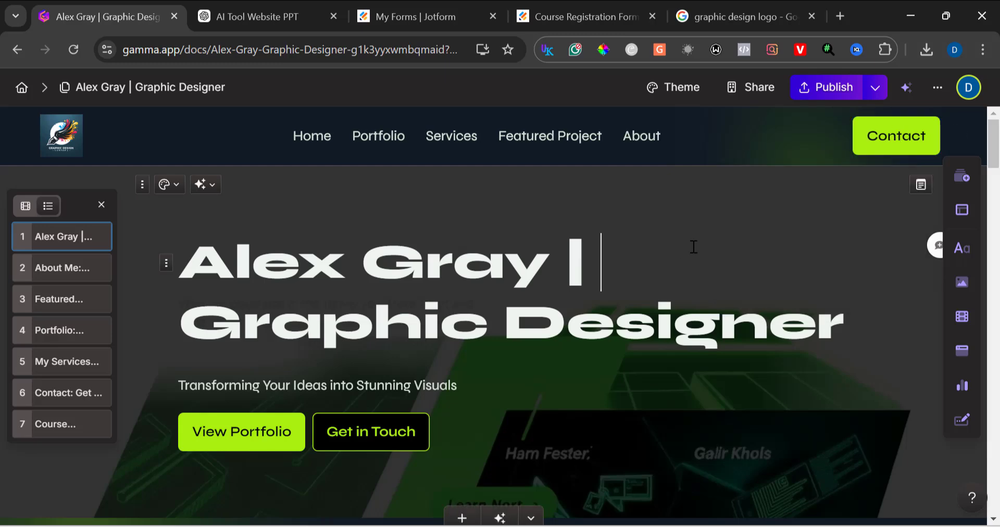
Step: Link the View Portfolio button to the Portfolio: Design Projects card
scroll(694, 247, down, 2)
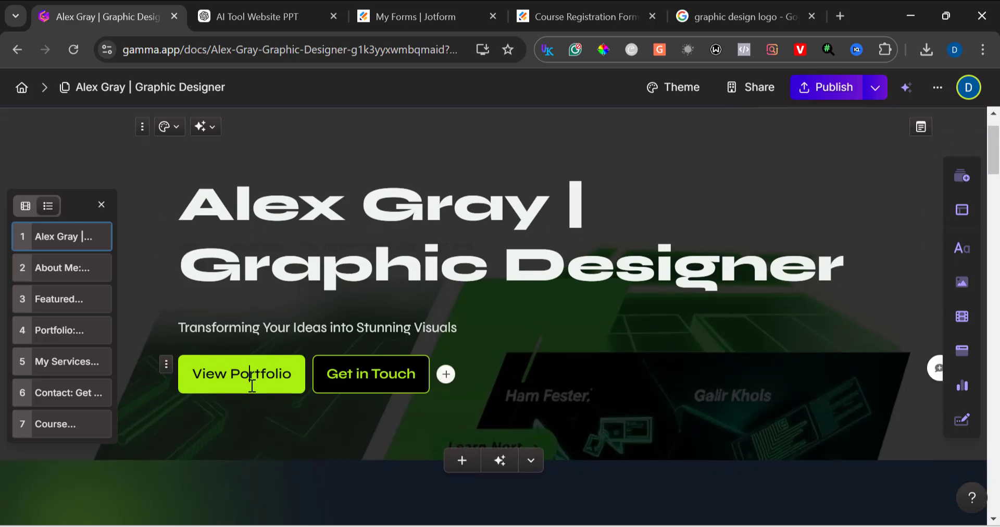
click(252, 385)
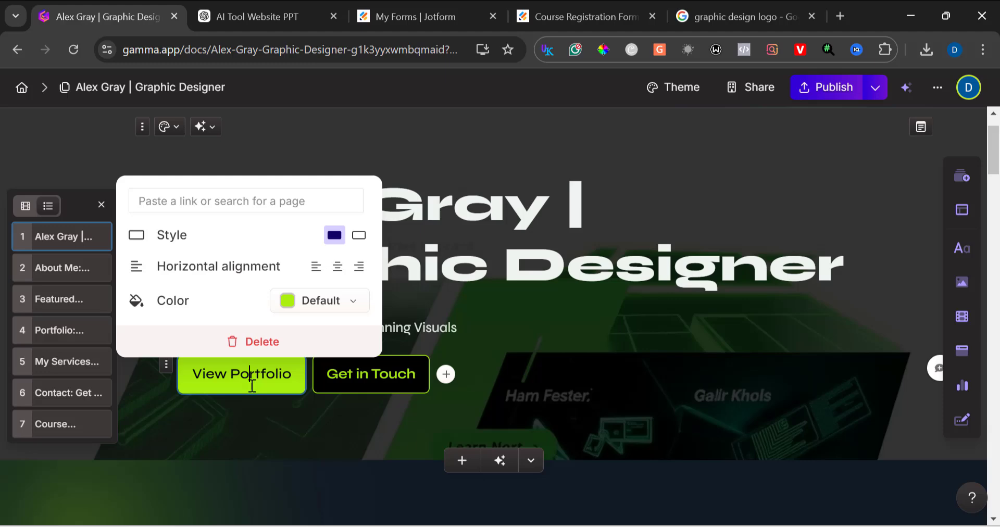
click(282, 199)
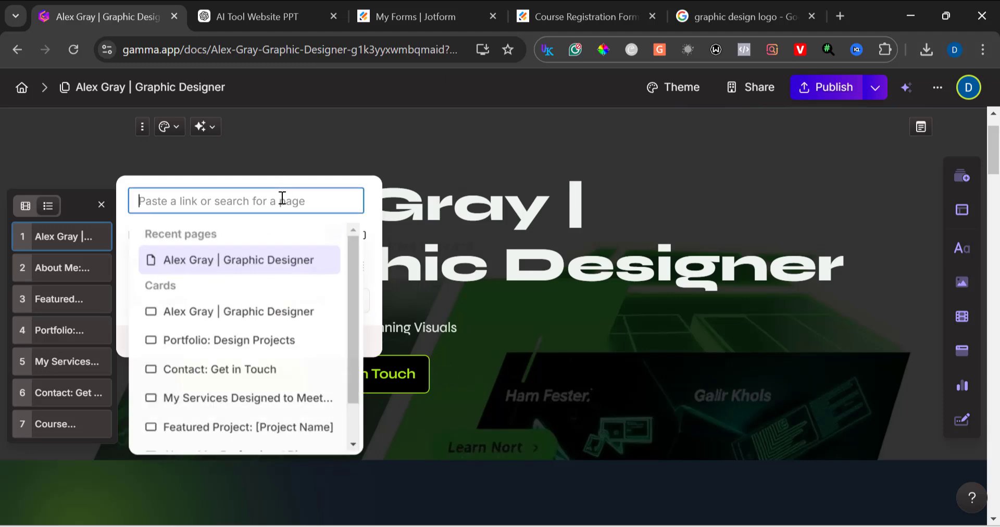
click(257, 342)
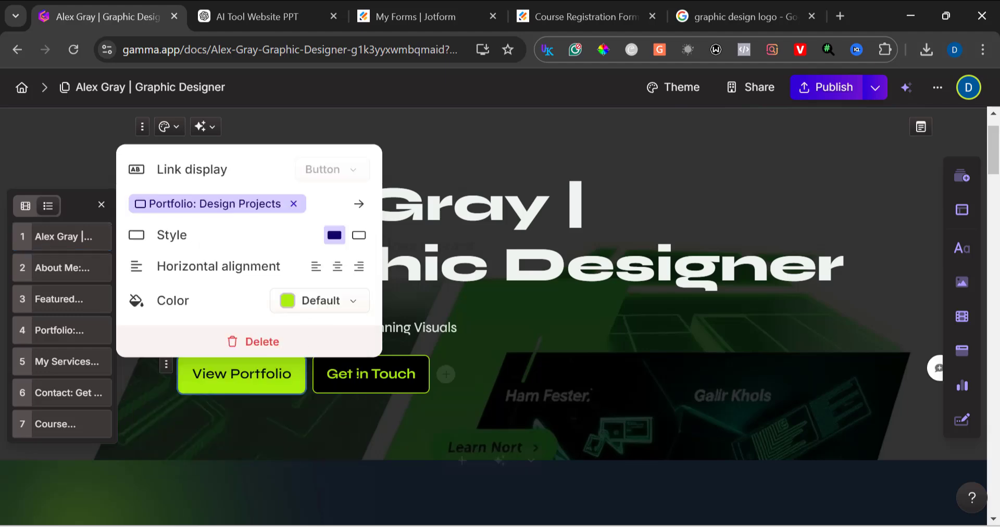
Step: Link the Get in Touch button to the Contact: Get in Touch card
click(354, 374)
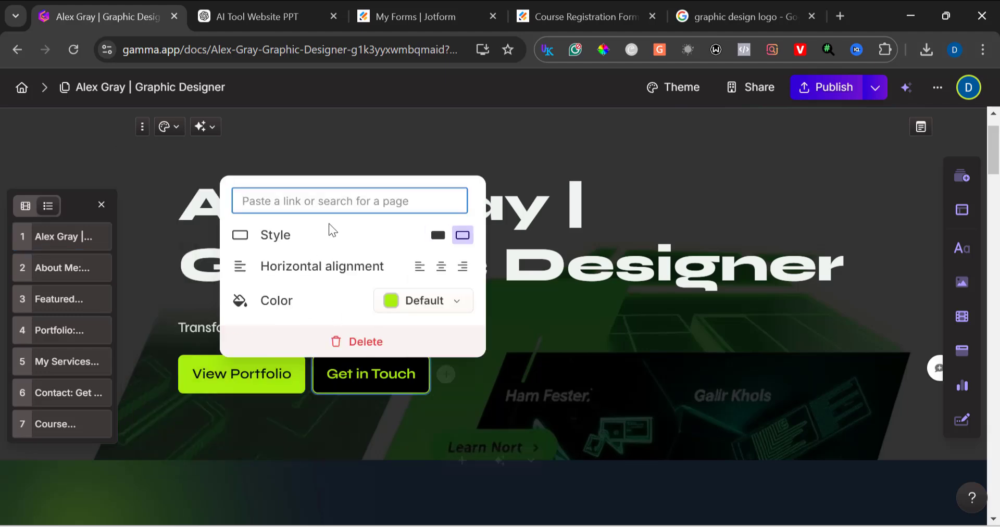
click(329, 208)
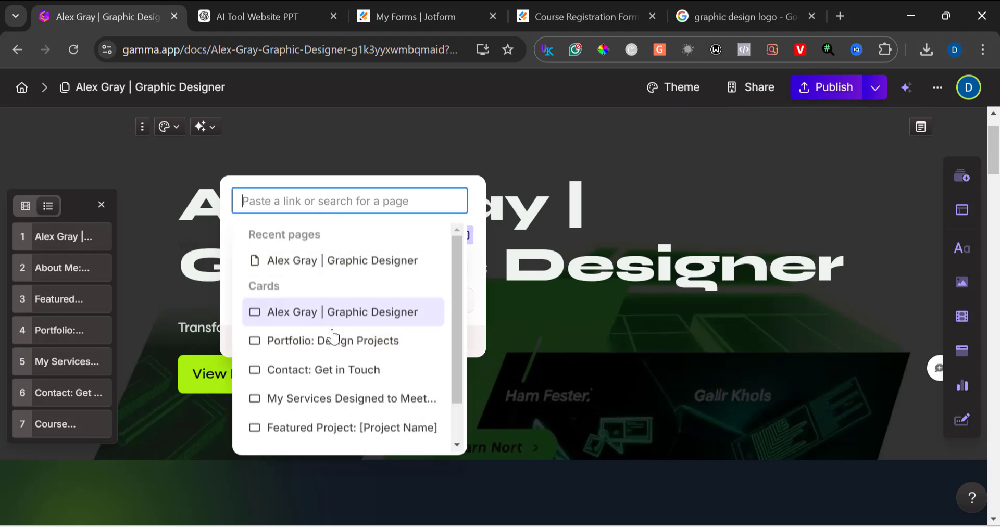
click(327, 371)
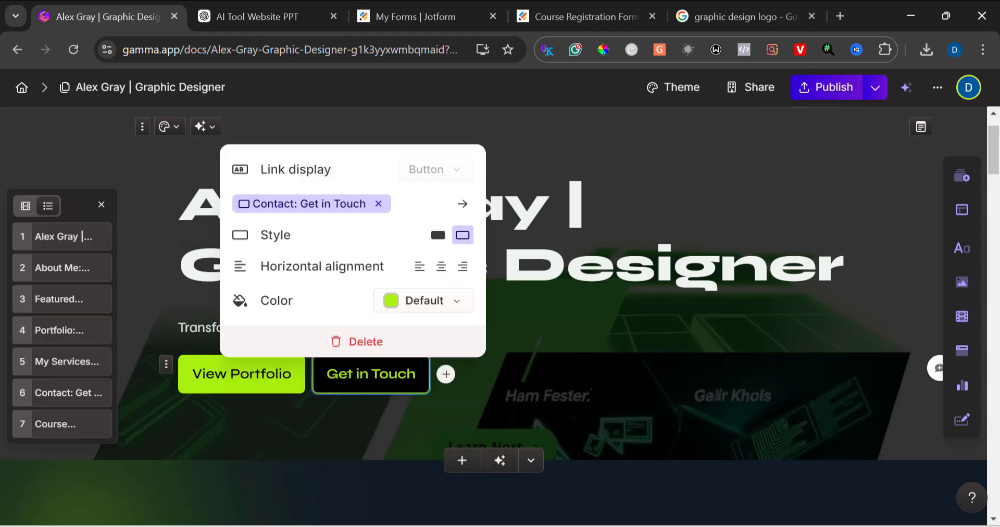
scroll(636, 314, down, 1)
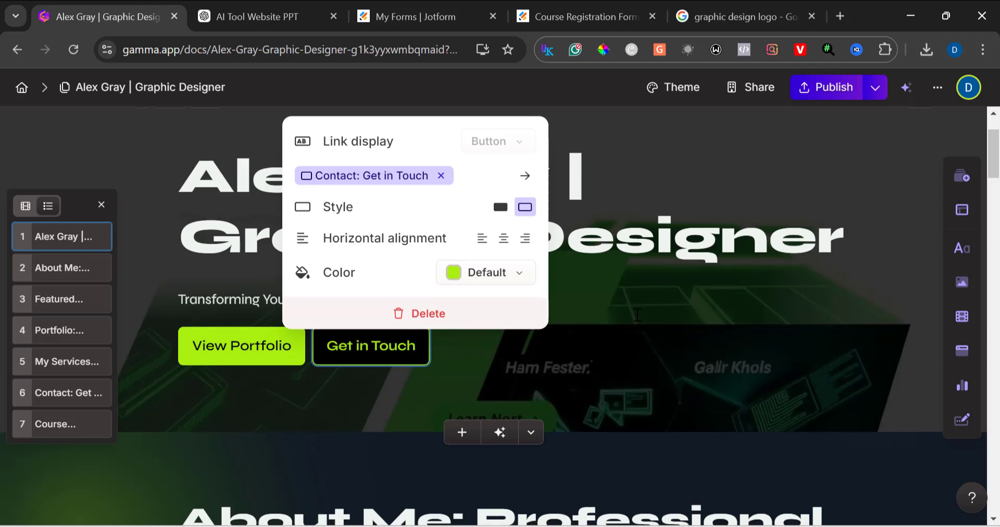
scroll(637, 315, down, 3)
scroll(579, 338, up, 5)
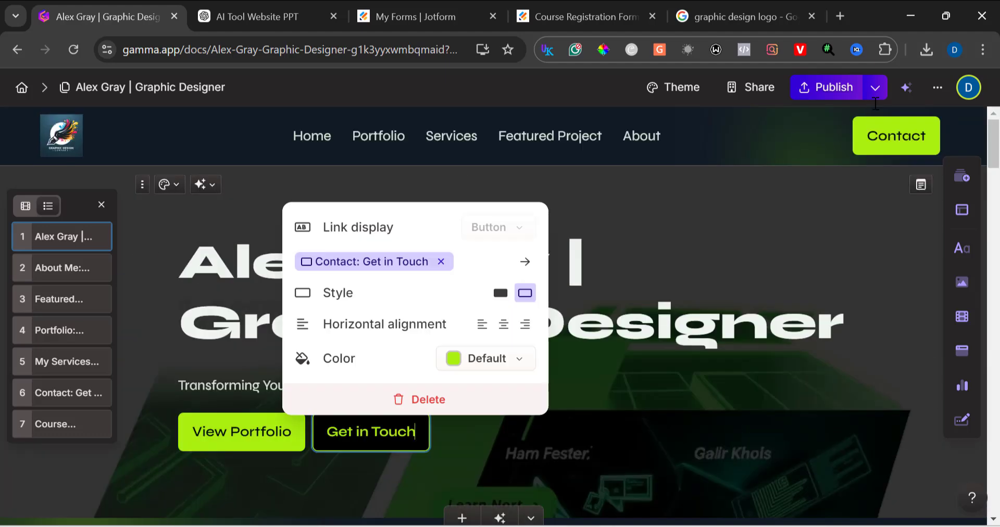
Step: Preview the current page and test each header navigation link by jumping to its section and back
click(877, 88)
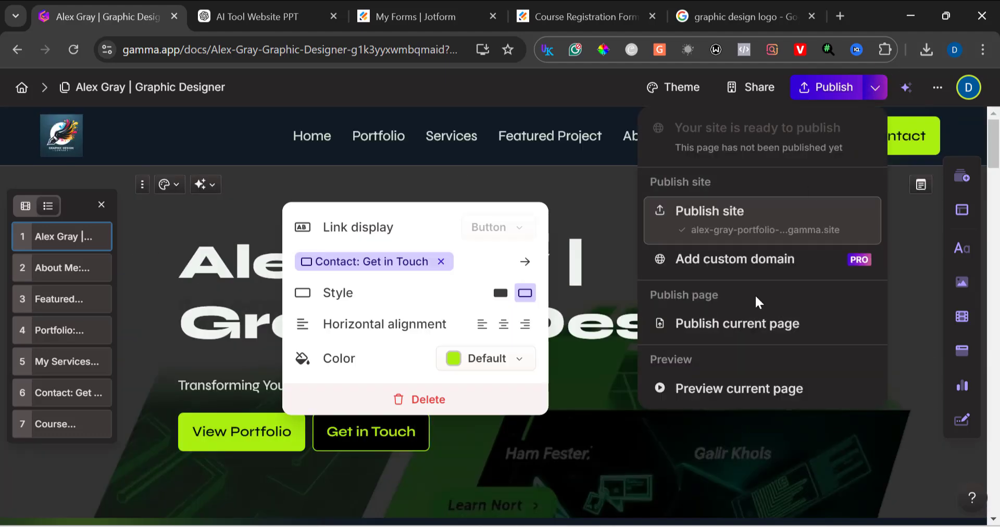
click(725, 392)
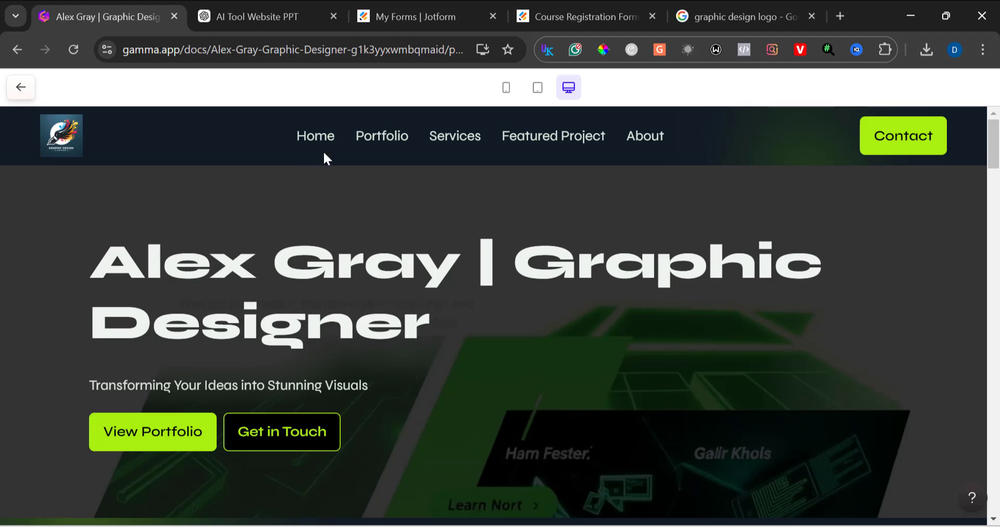
scroll(316, 134, down, 1)
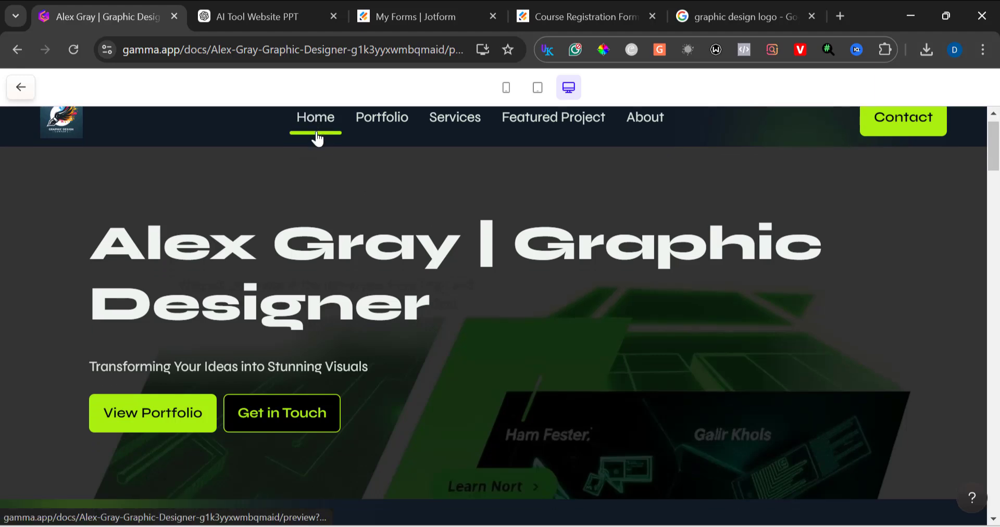
click(386, 128)
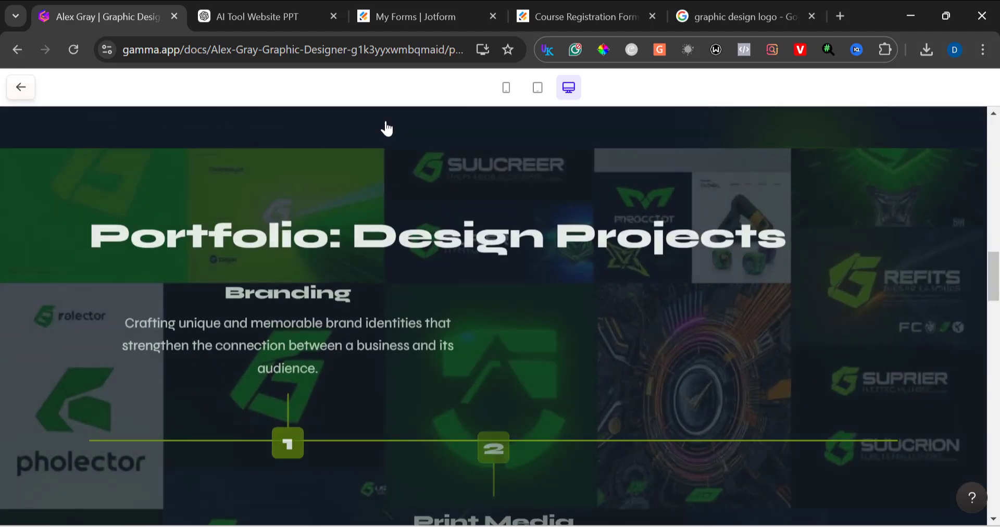
scroll(386, 127, up, 10)
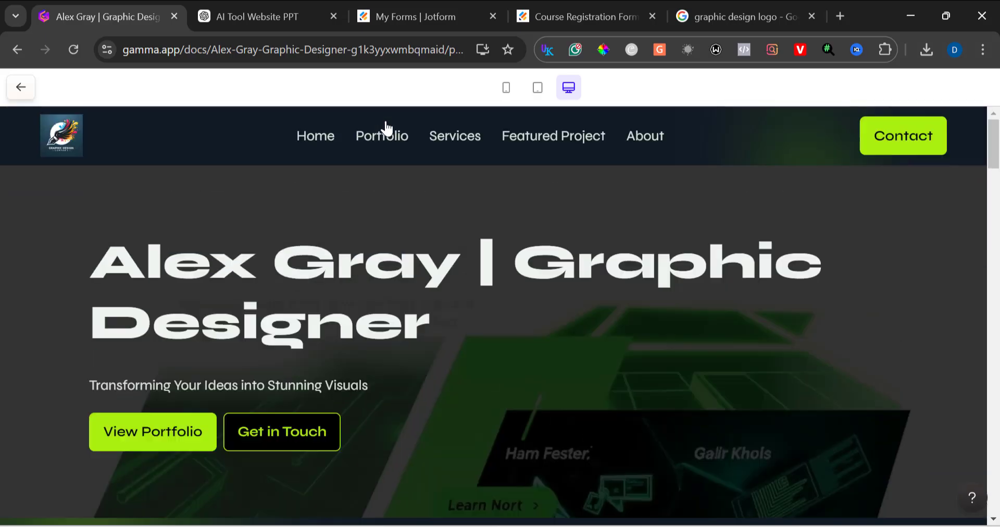
click(450, 158)
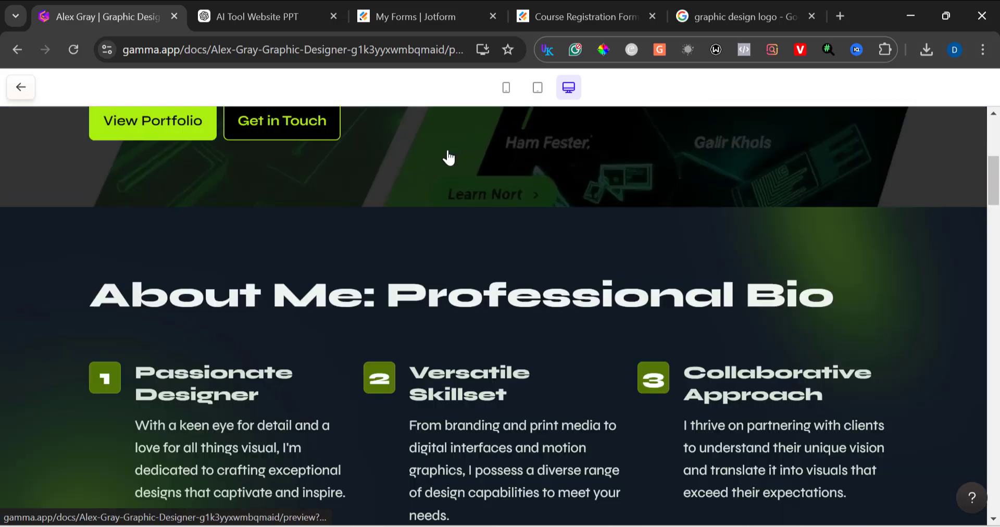
scroll(448, 158, up, 10)
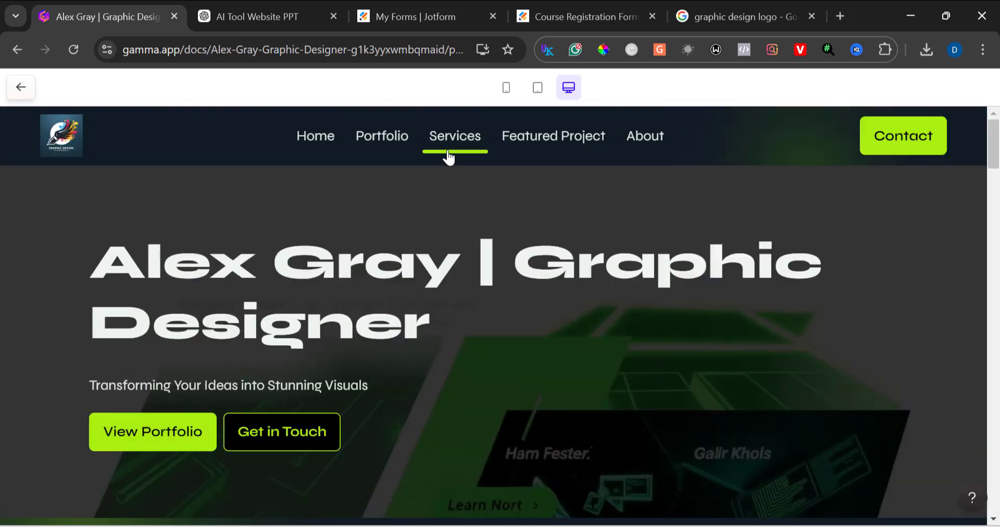
click(512, 159)
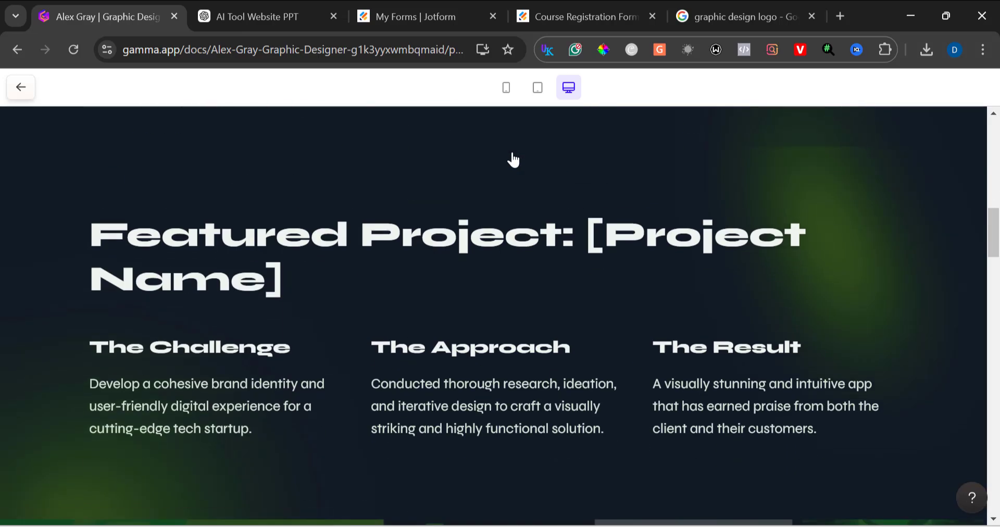
scroll(512, 159, up, 10)
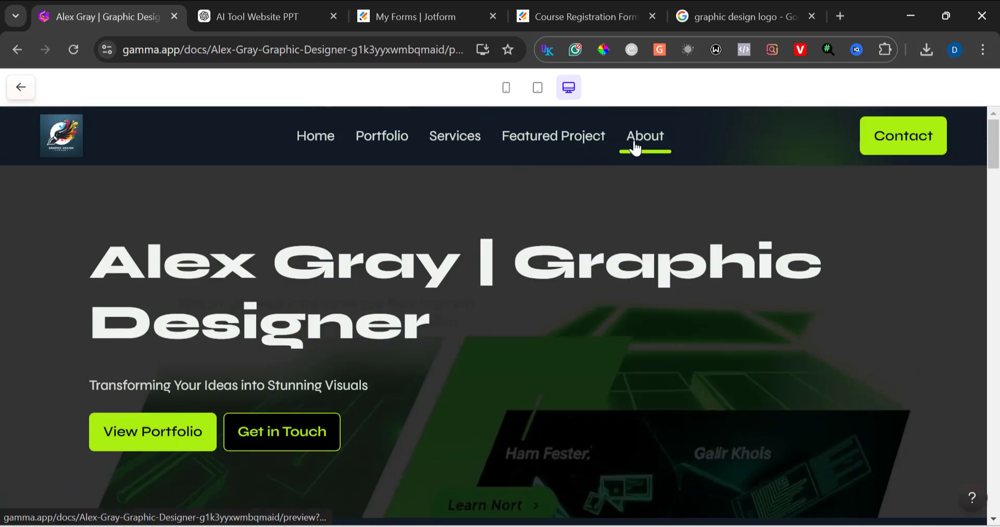
click(635, 148)
scroll(632, 148, up, 10)
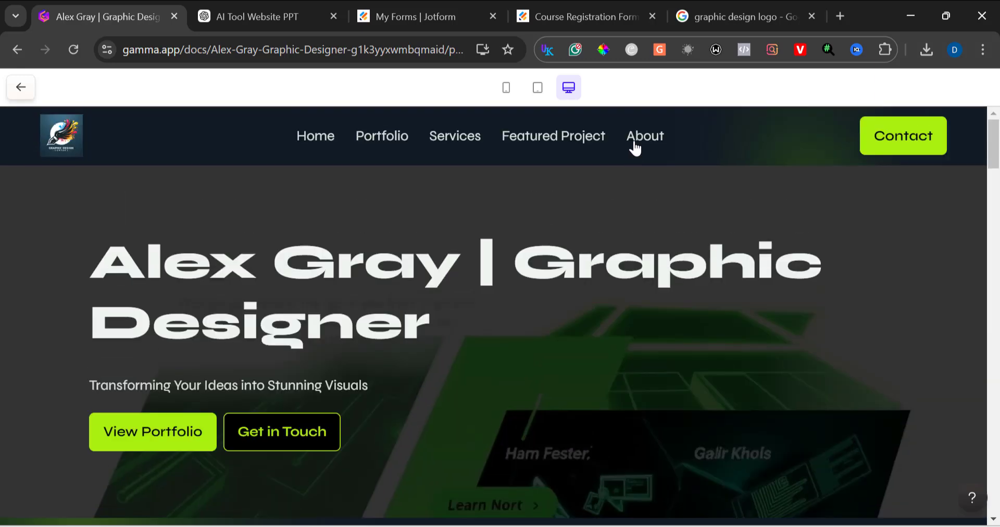
Step: Check the page in tablet and mobile previews, opening and closing the navigation menu, then return to the editor
click(538, 102)
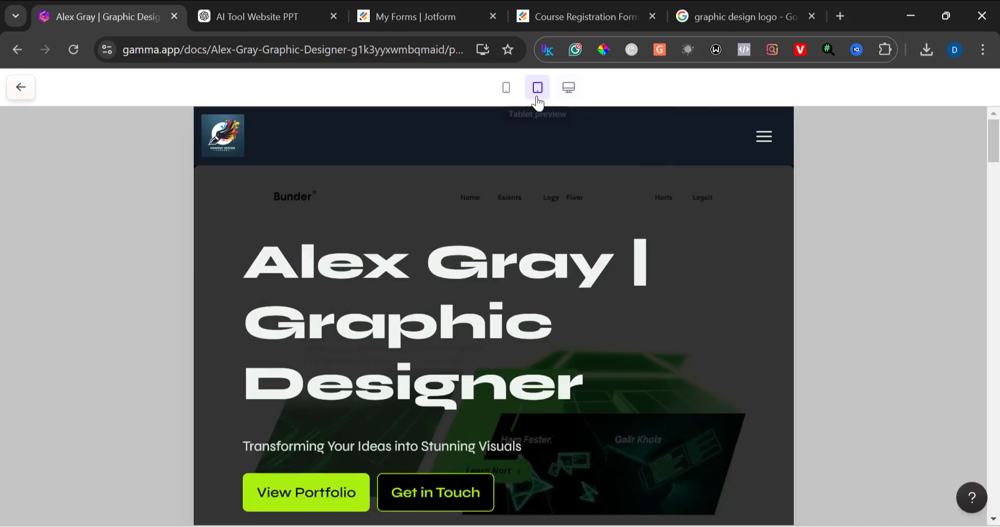
click(763, 137)
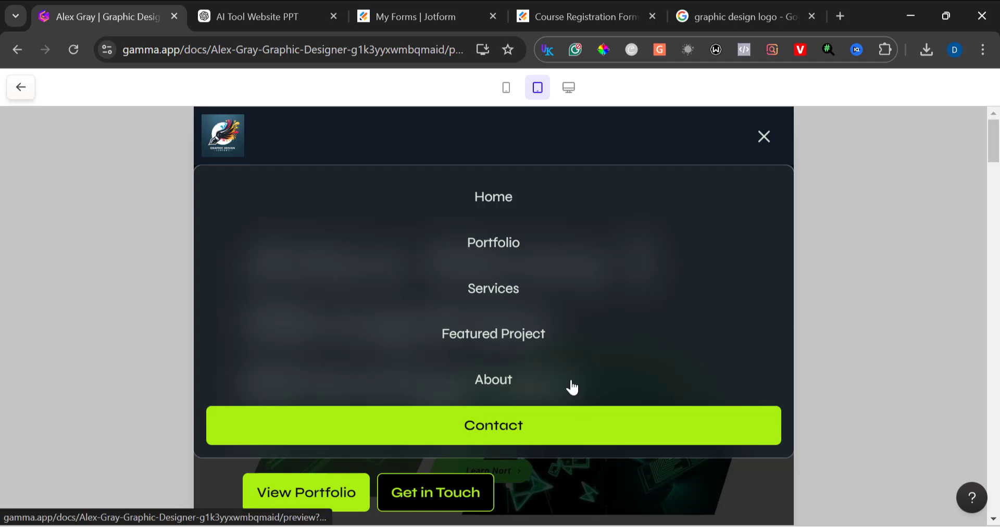
click(764, 136)
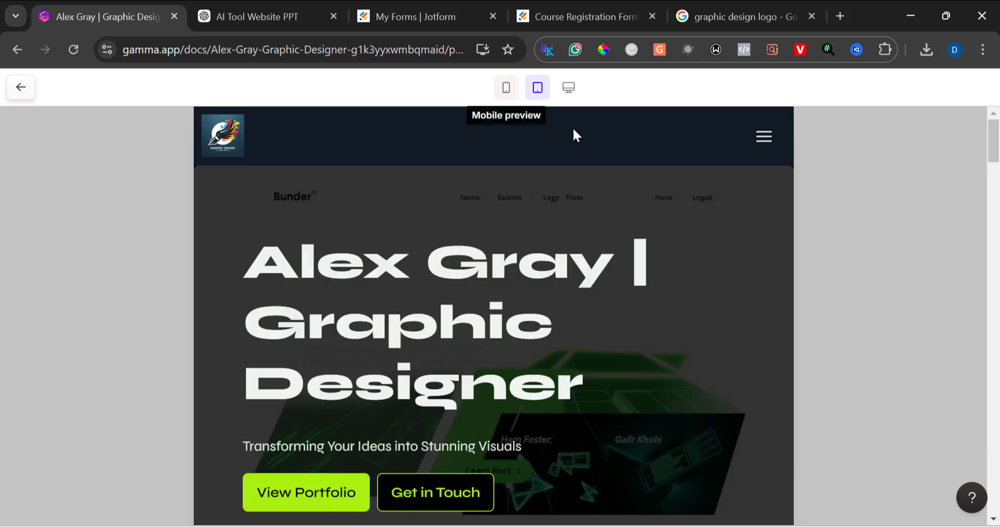
click(506, 87)
click(608, 139)
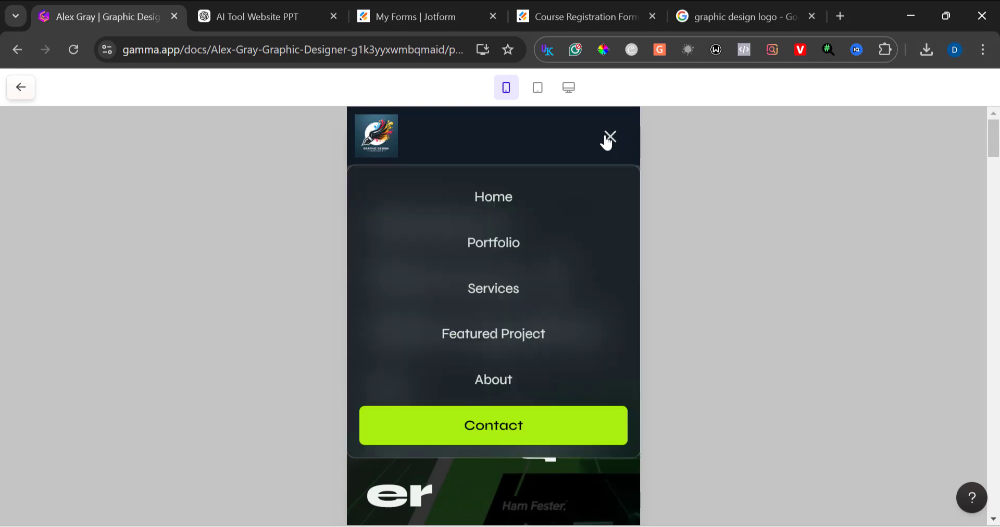
click(608, 138)
click(608, 138)
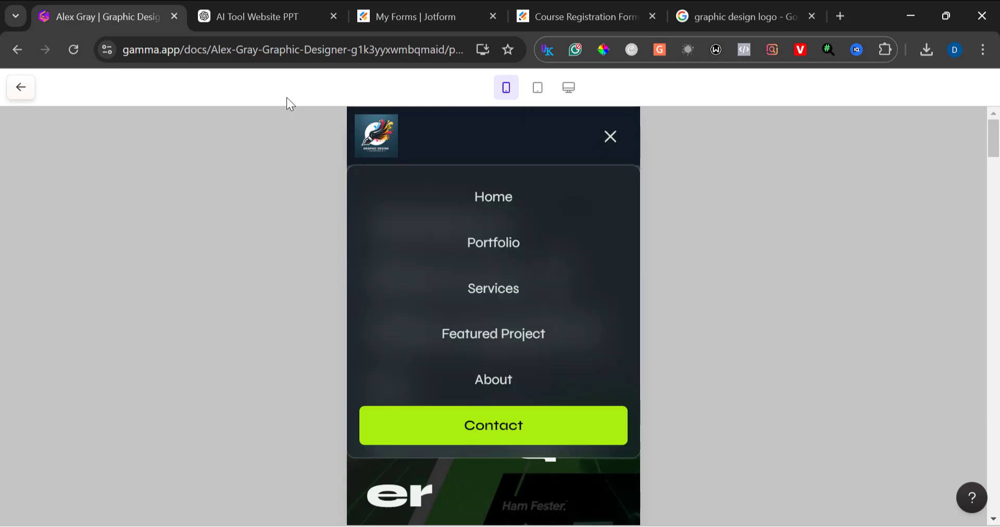
click(22, 89)
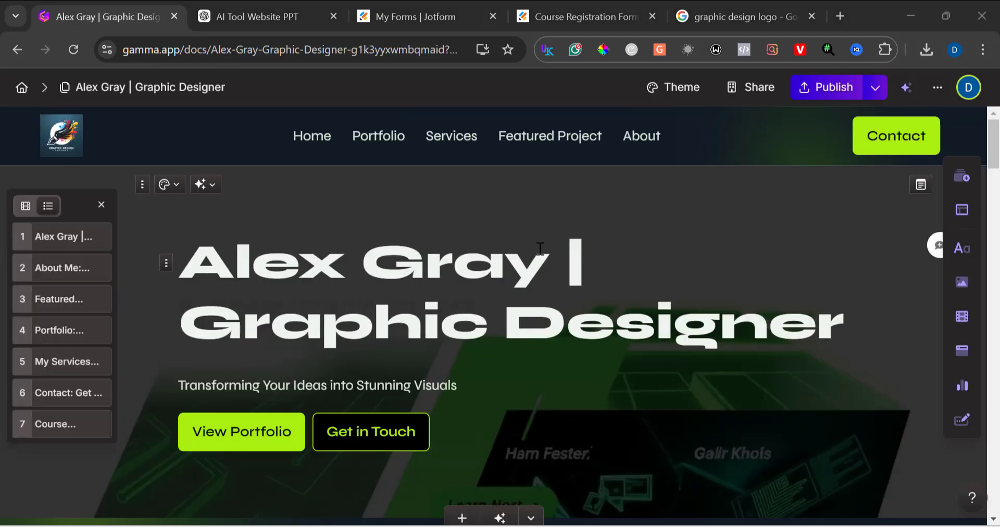
Step: Publish the site and open the published site
click(820, 89)
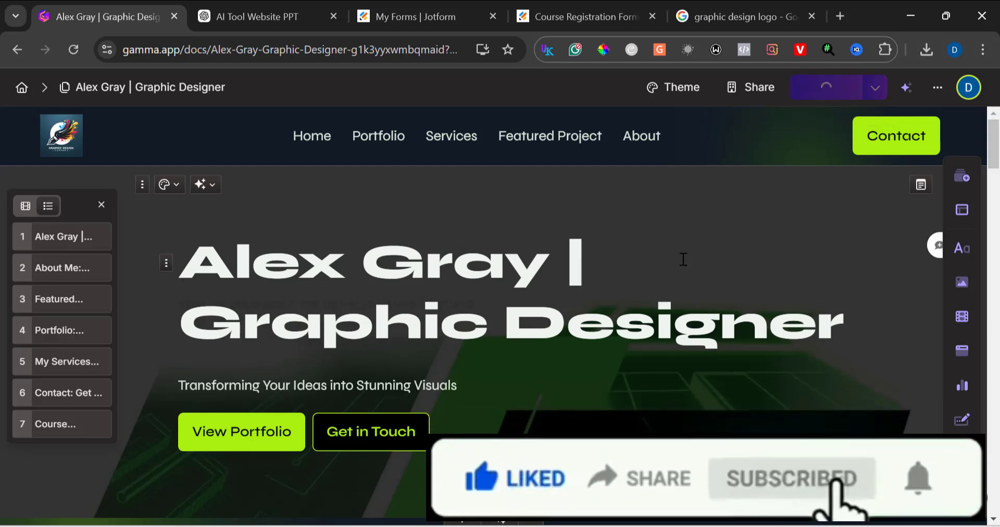
click(637, 274)
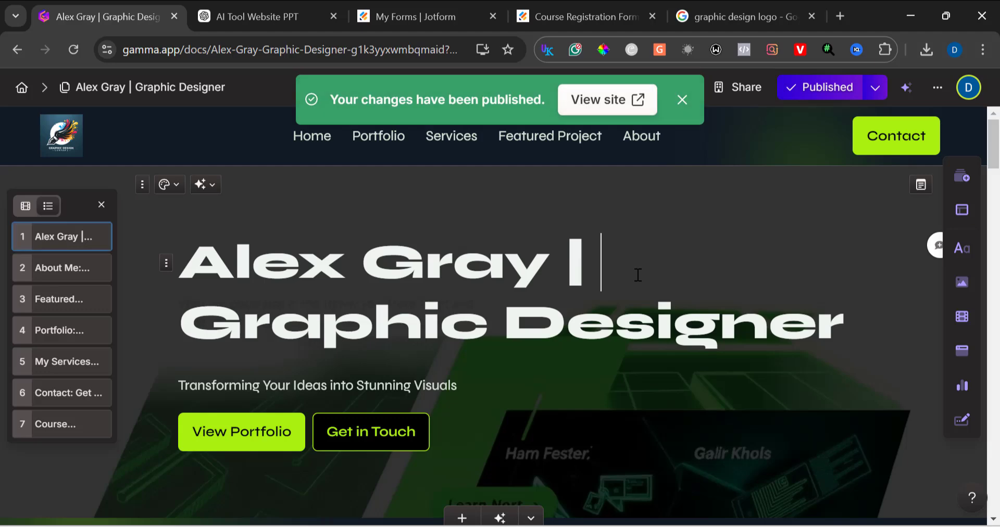
click(606, 106)
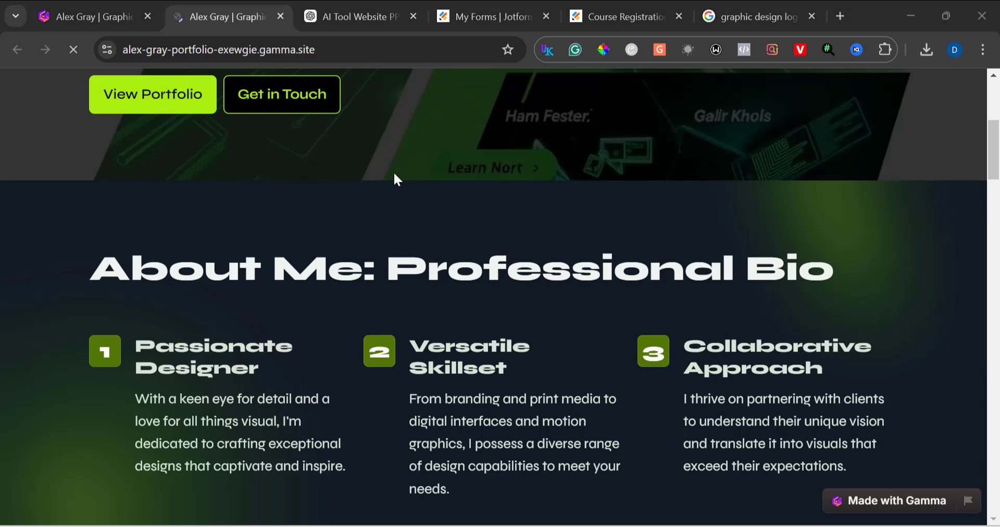
Step: Examine the published site's address and page, then go back to the editor tab
double_click(326, 50)
double_click(325, 50)
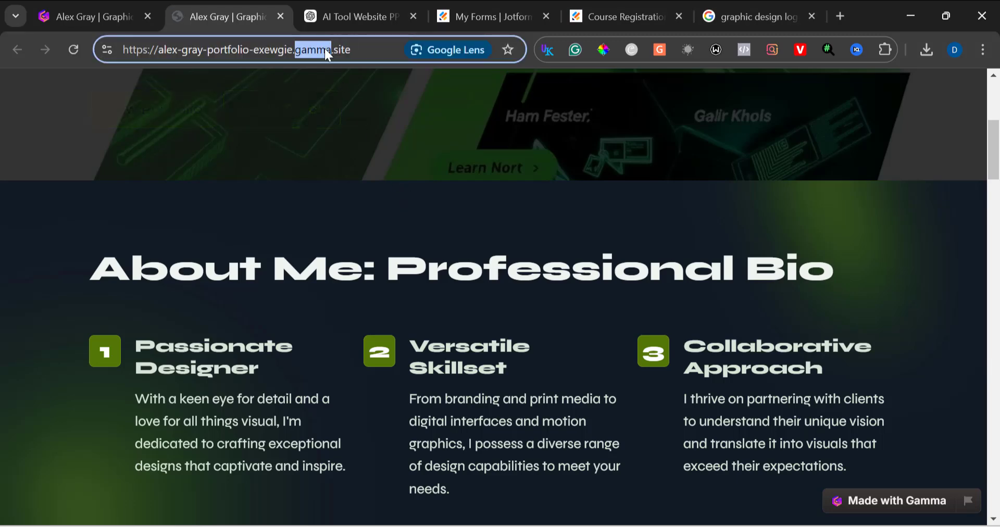
triple_click(351, 50)
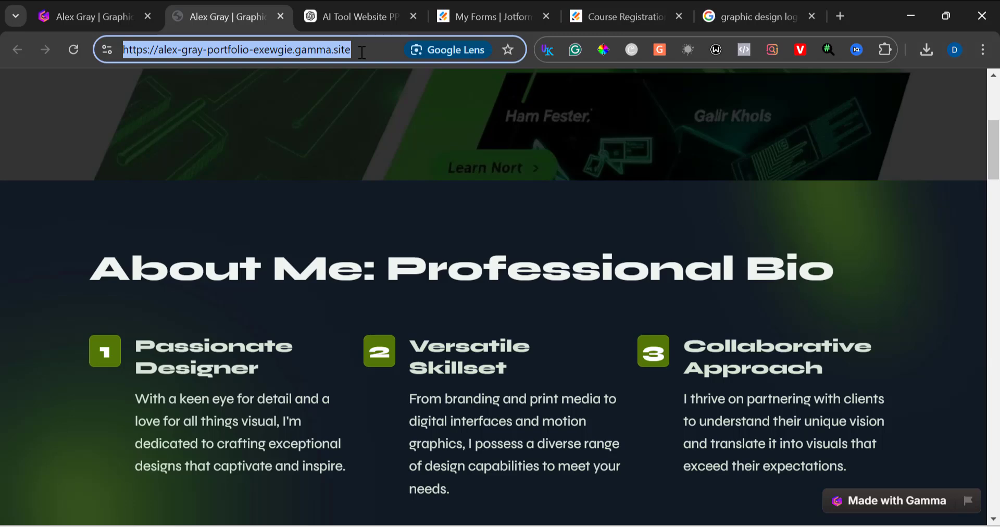
scroll(366, 133, up, 5)
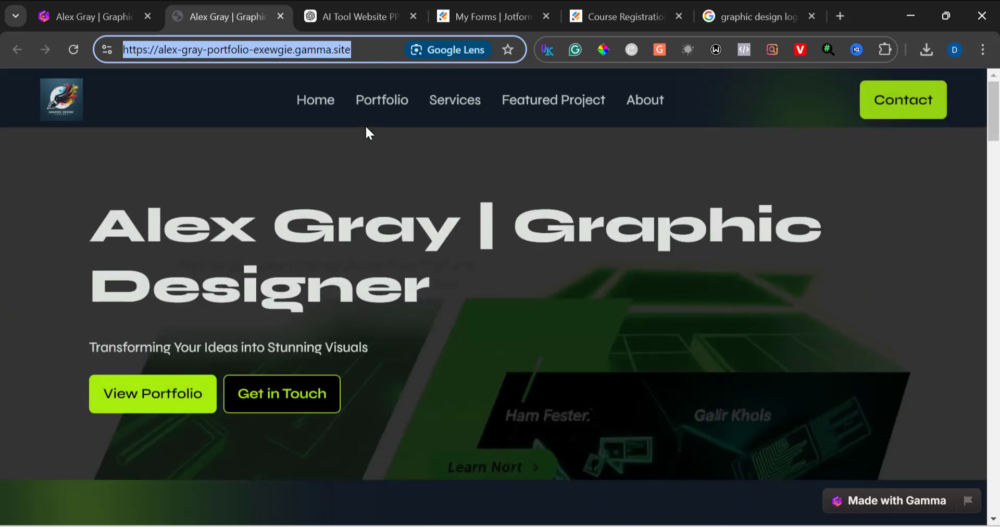
scroll(366, 130, down, 2)
scroll(367, 129, up, 2)
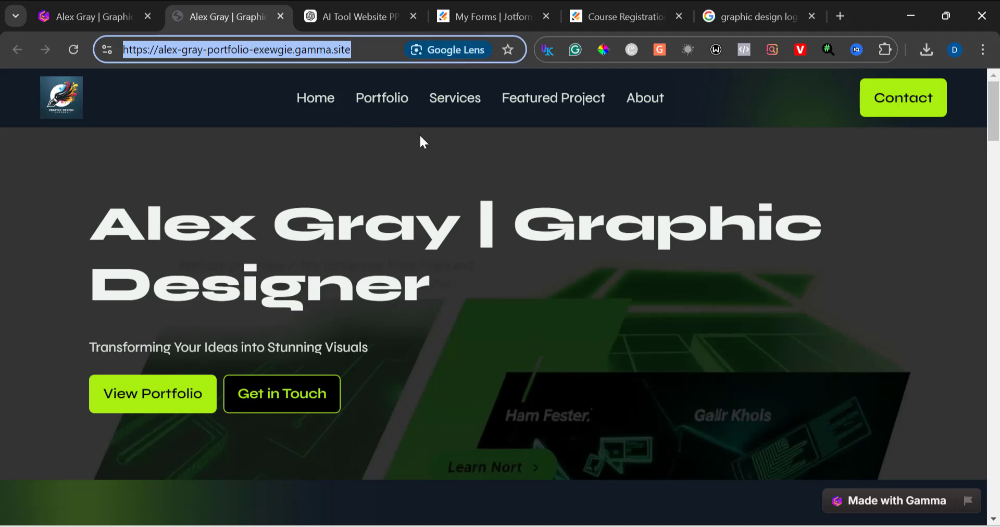
key(ctrl+shift+Tab)
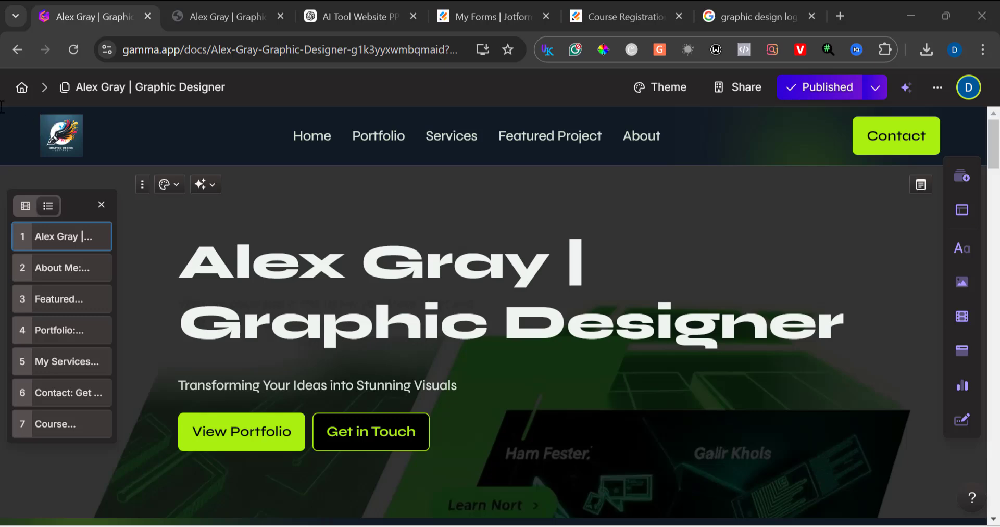
Step: Start a new AI-generated presentation from the home page and set it to 4 cards
click(23, 90)
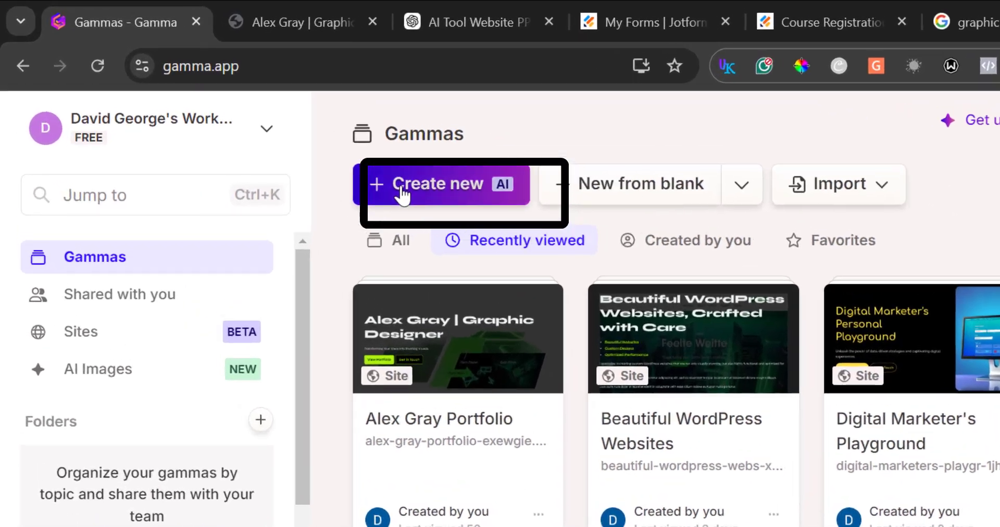
click(302, 140)
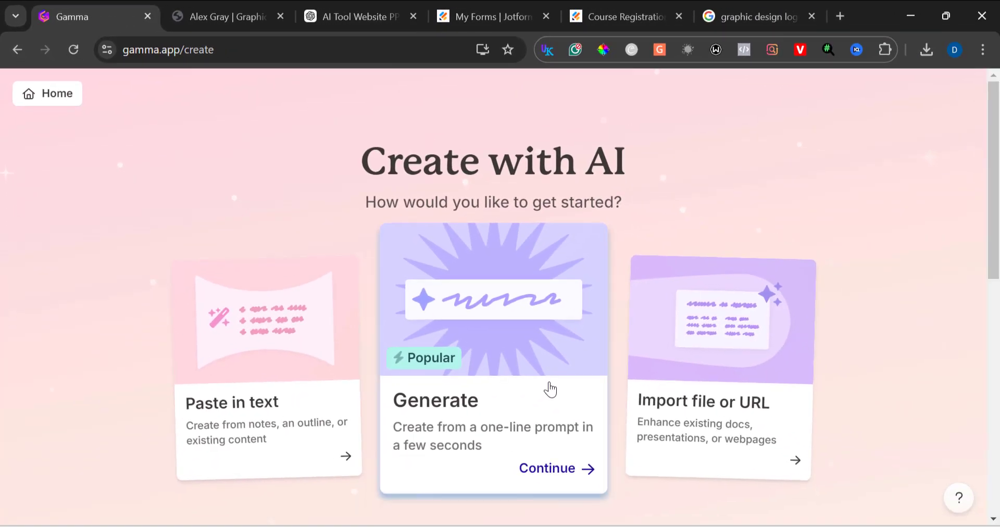
click(550, 389)
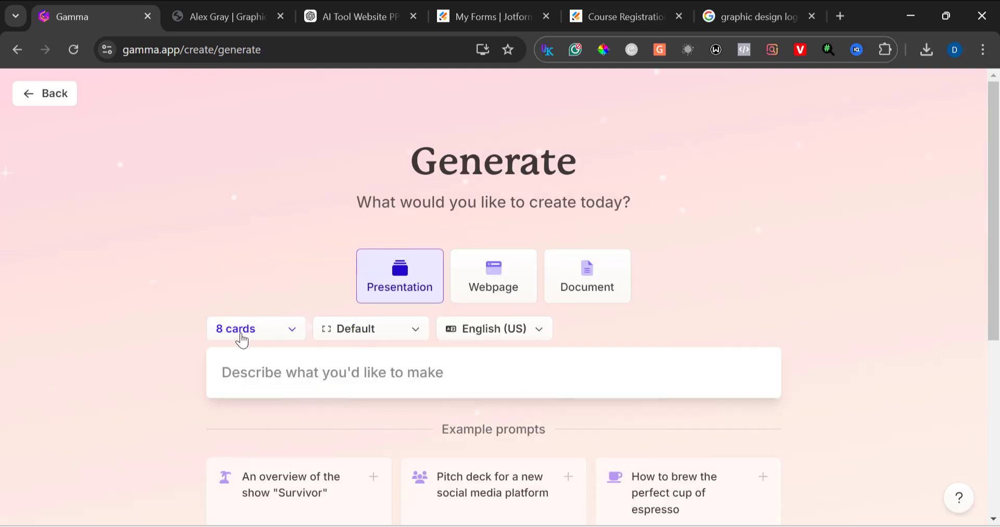
click(254, 343)
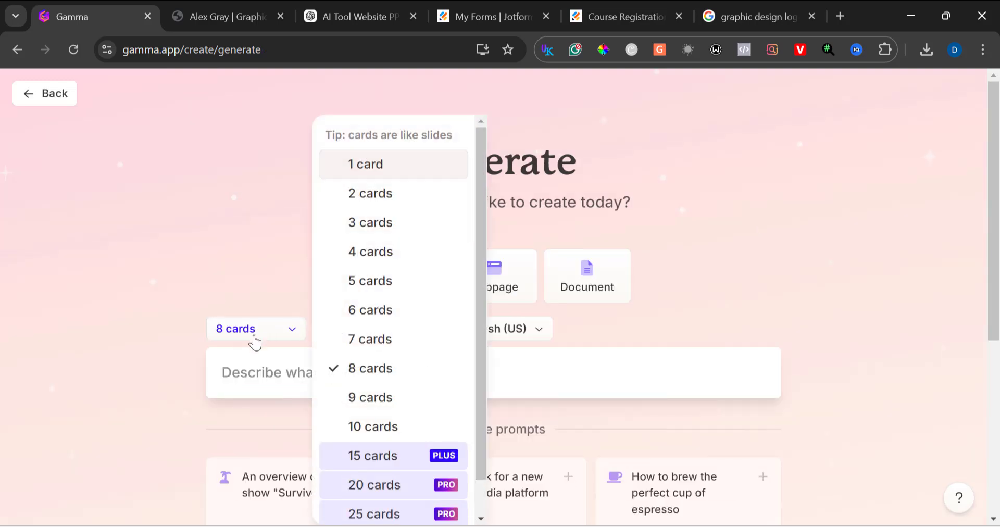
click(378, 252)
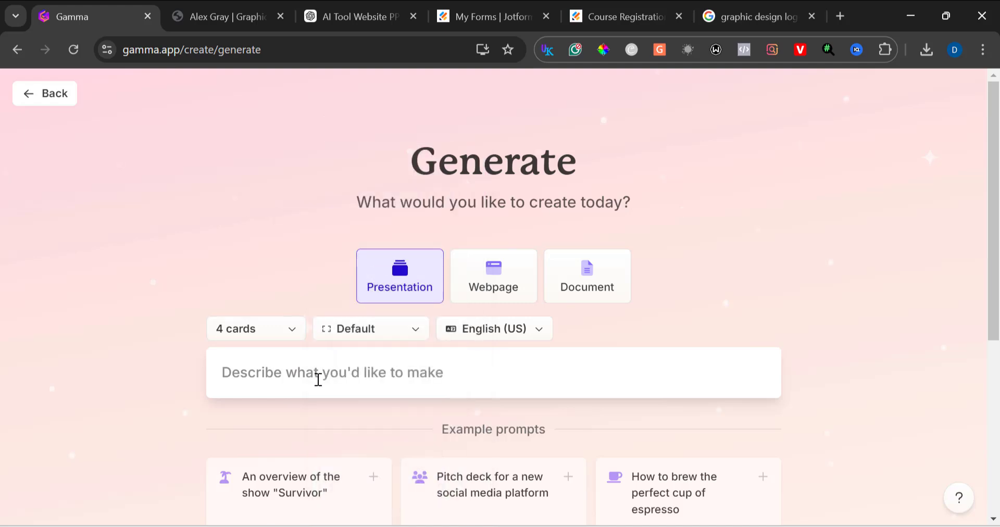
Step: Enter the prompt "cyber security and feature advancement" and generate the outline
click(349, 372)
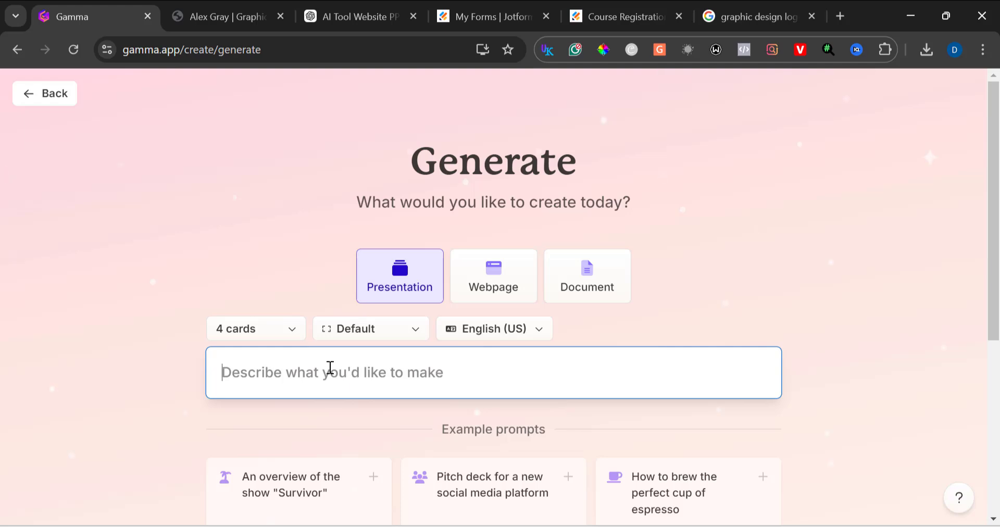
text(cy)
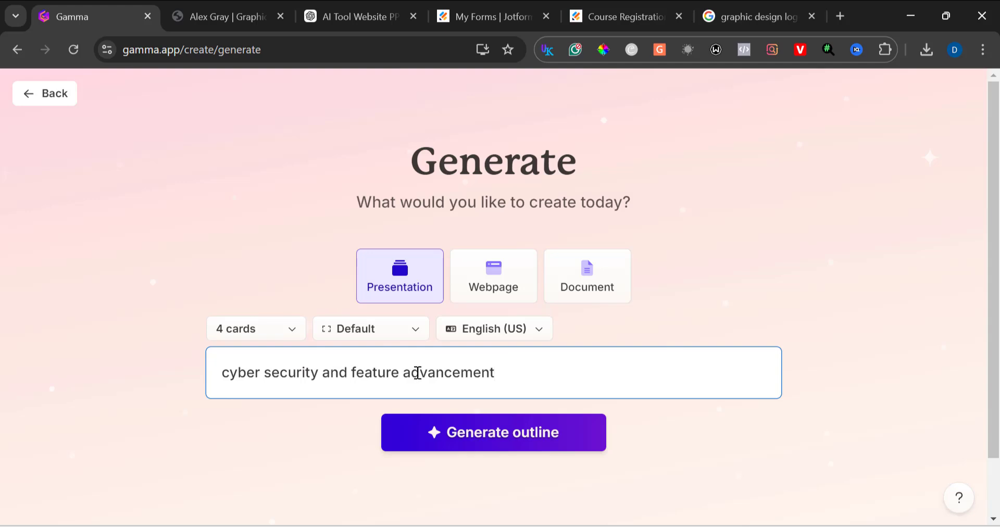
click(475, 435)
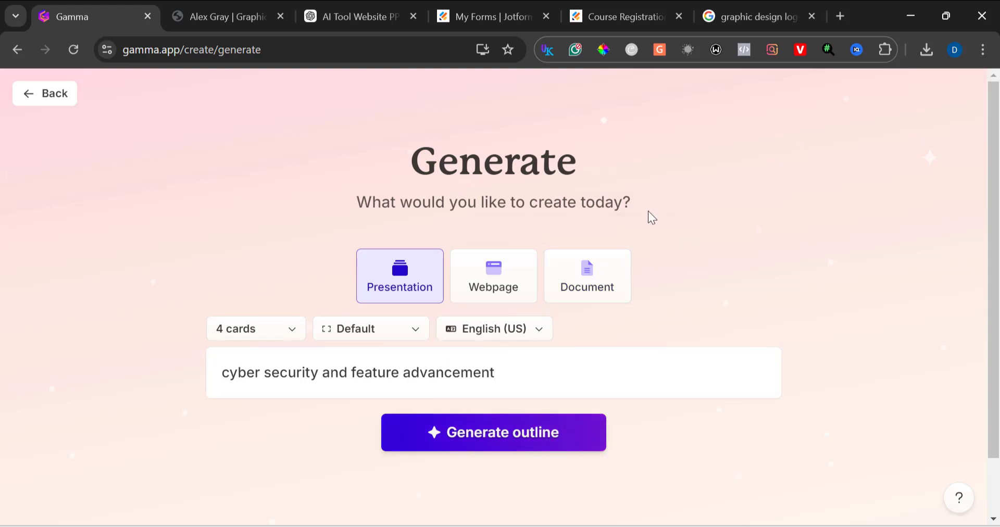
Step: Accept the generated five-card outline and continue to theme selection
scroll(620, 339, down, 5)
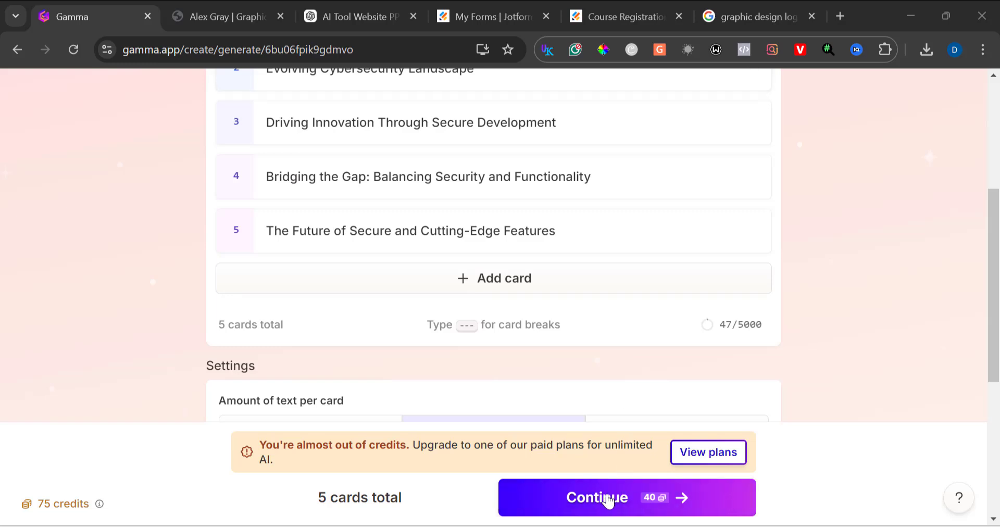
click(608, 499)
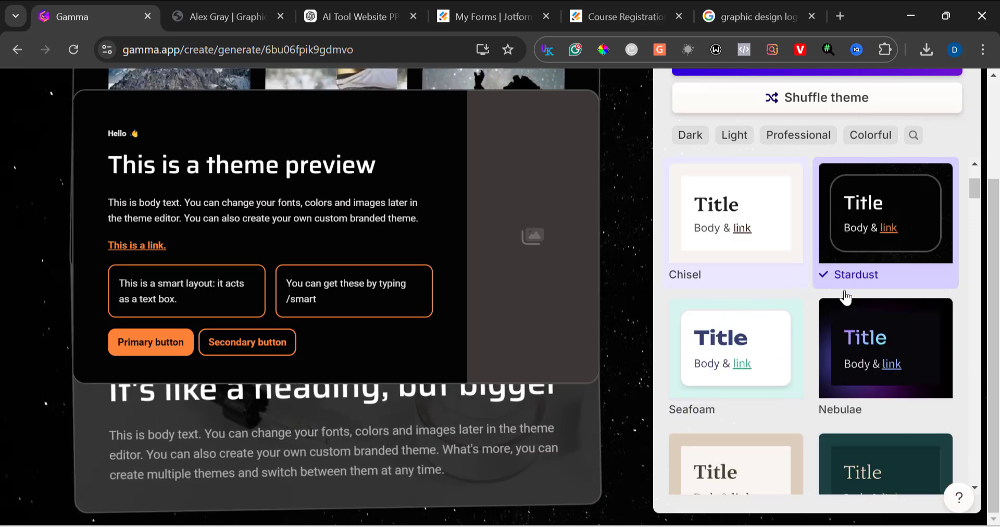
Step: Browse the theme list, previewing the Sanguine and Alien themes
scroll(866, 328, down, 2)
scroll(866, 328, down, 6)
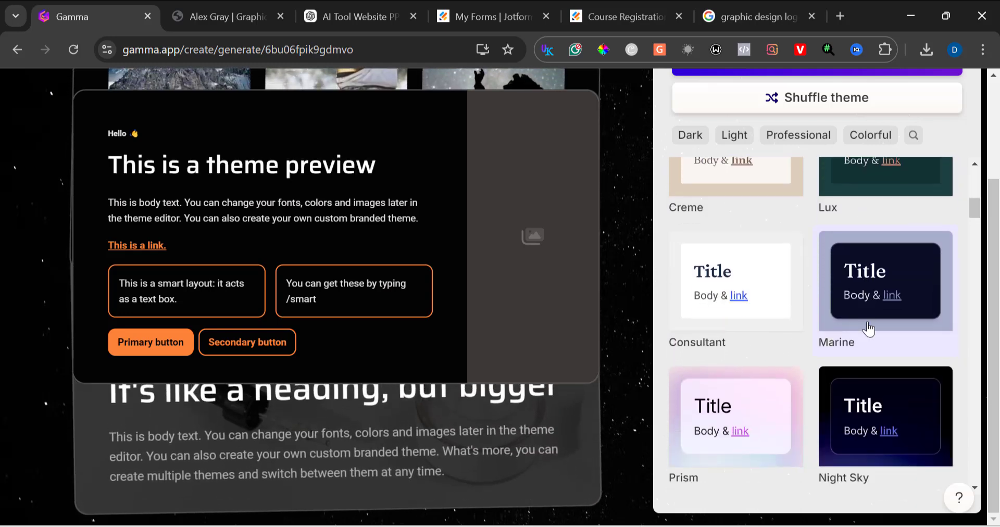
scroll(868, 328, down, 5)
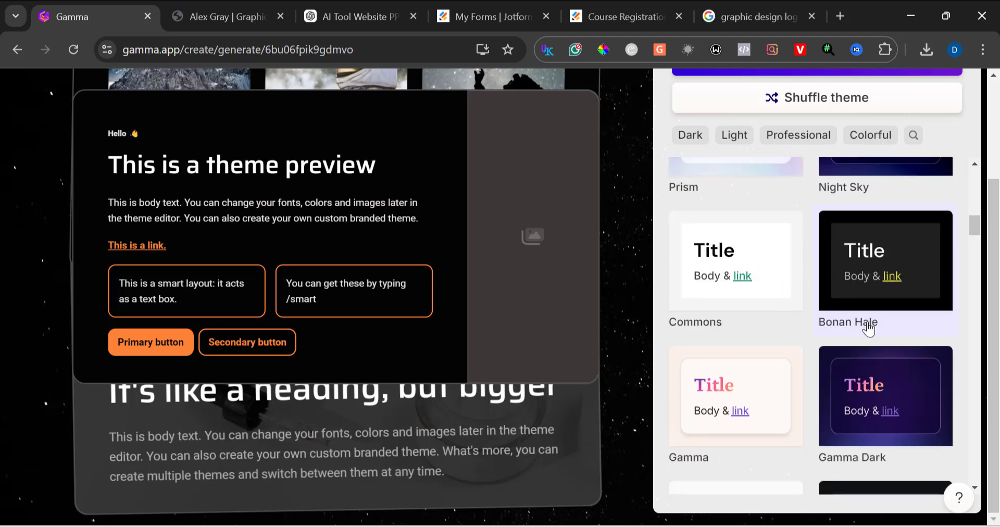
scroll(868, 328, down, 2)
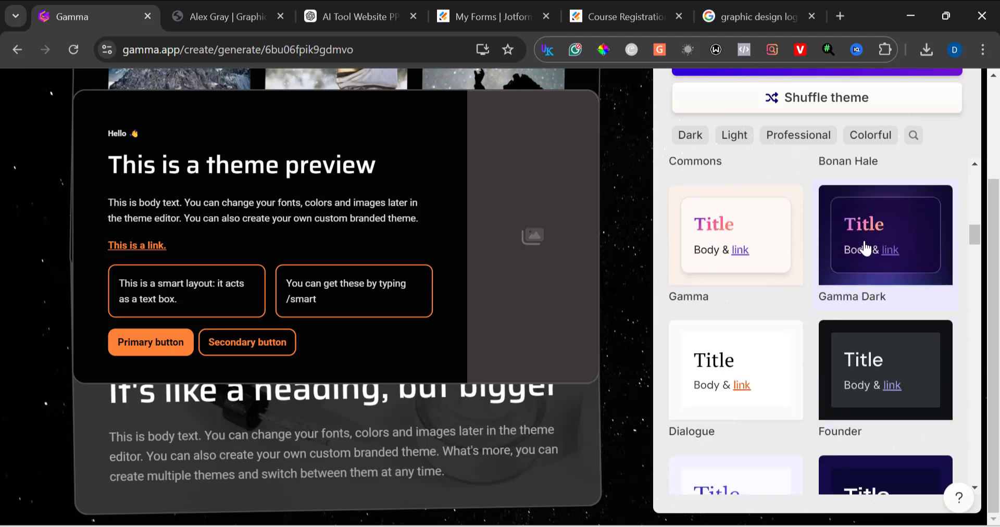
scroll(865, 247, down, 12)
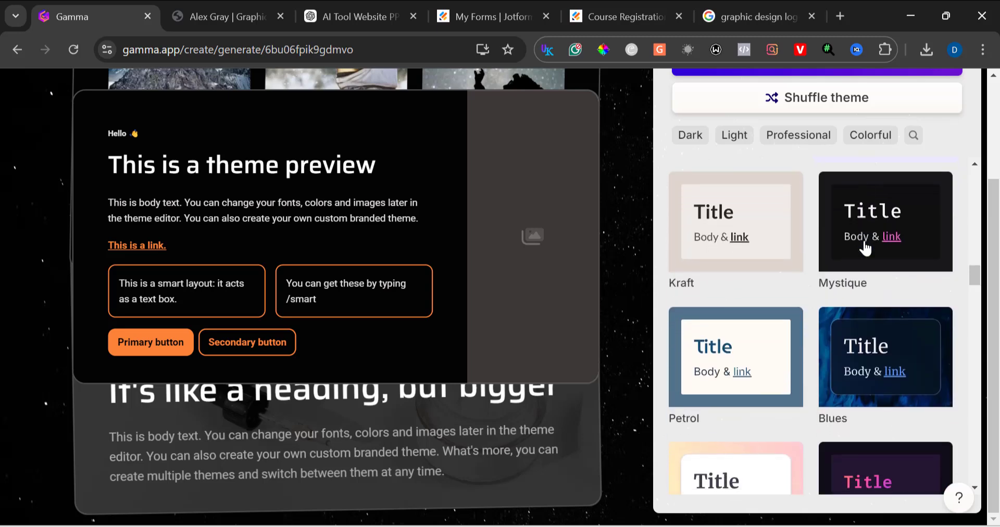
scroll(865, 249, down, 5)
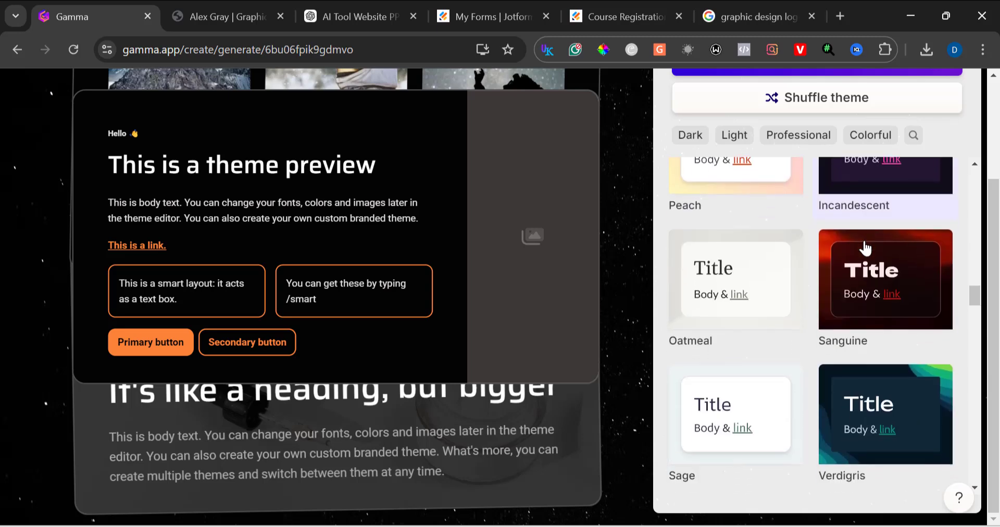
click(867, 271)
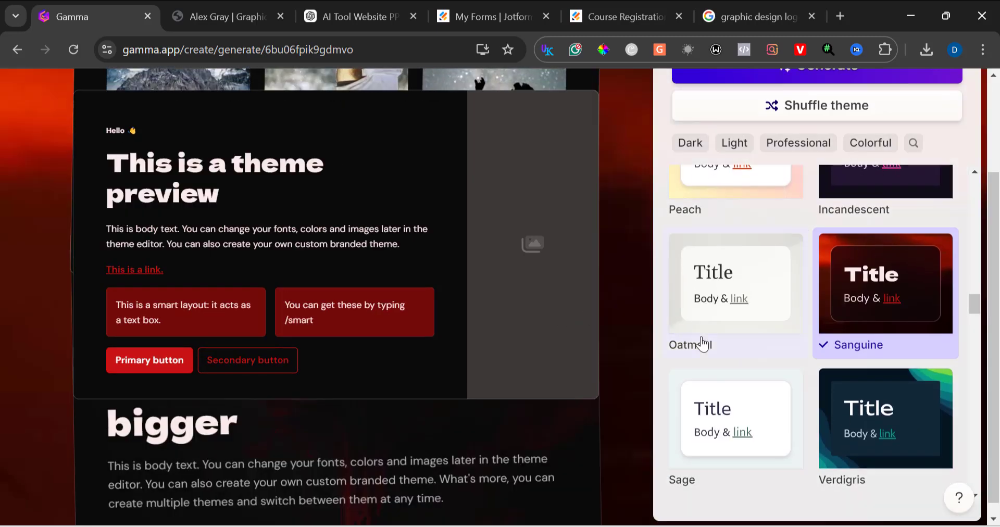
scroll(897, 444, down, 10)
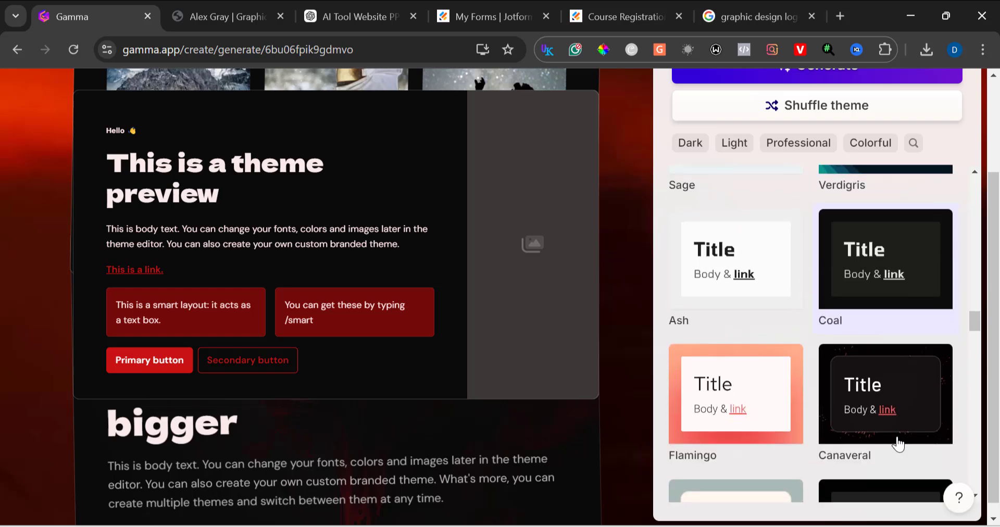
scroll(897, 444, down, 1)
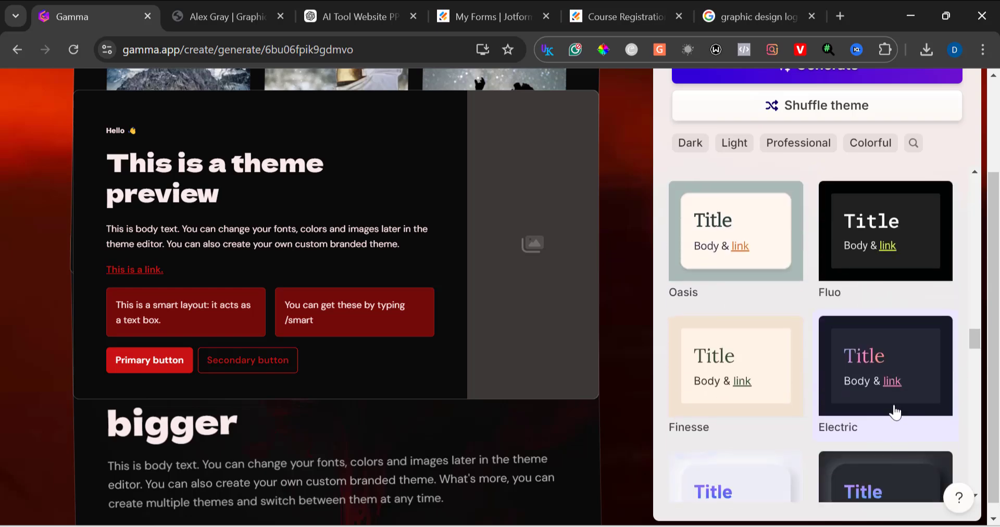
scroll(895, 411, down, 8)
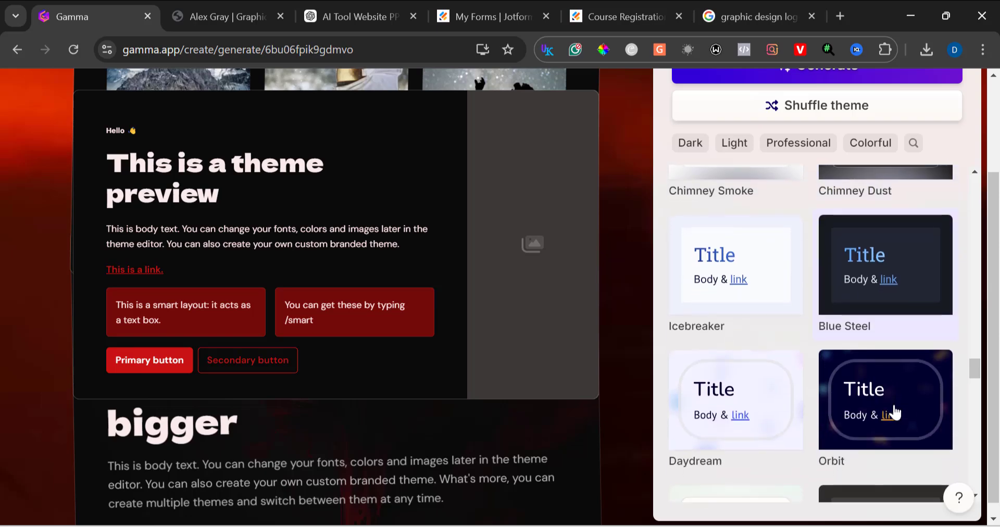
scroll(866, 373, down, 6)
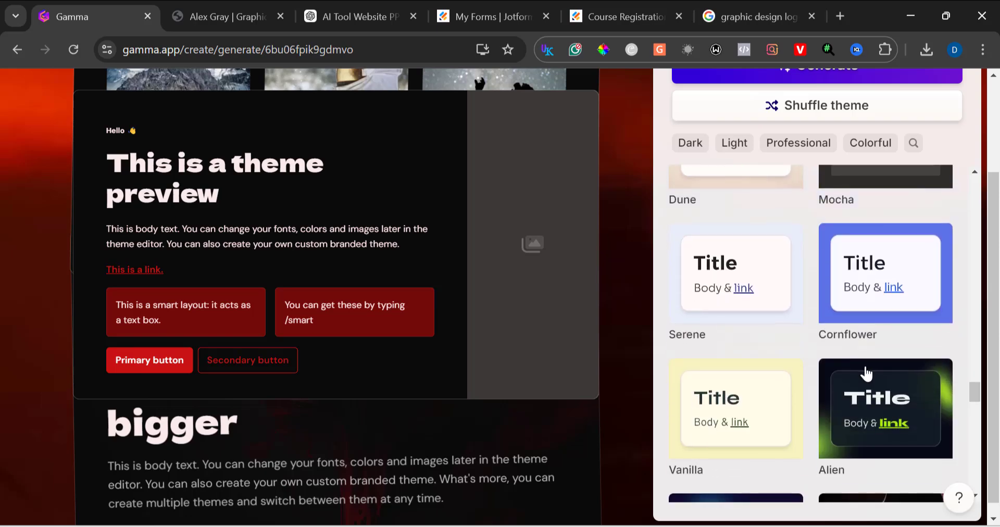
click(866, 373)
Step: Select the Aurora theme and generate the presentation
scroll(866, 373, down, 3)
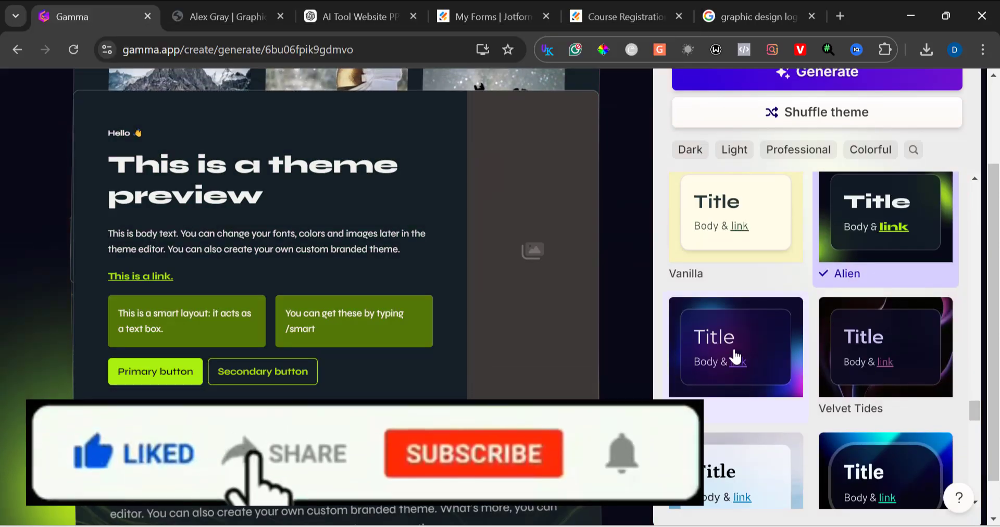
click(733, 354)
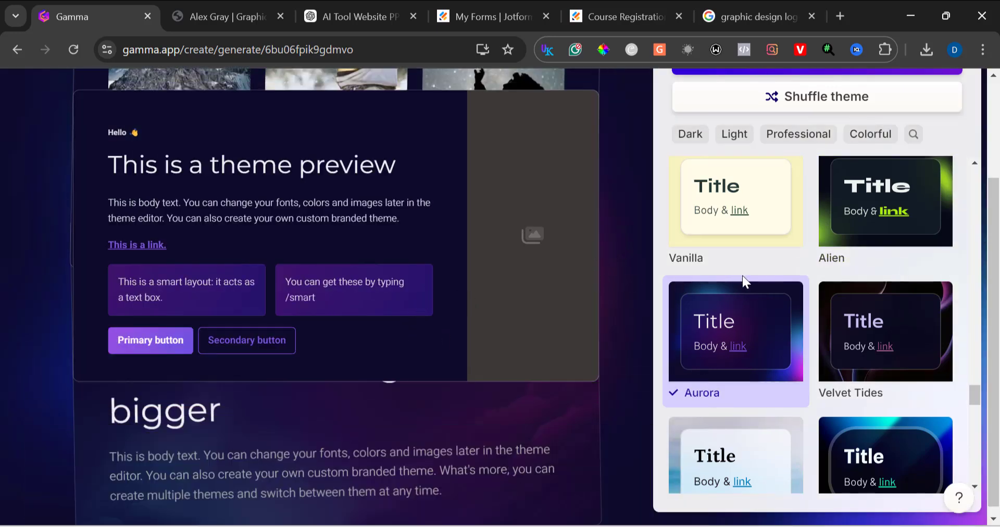
scroll(897, 163, up, 20)
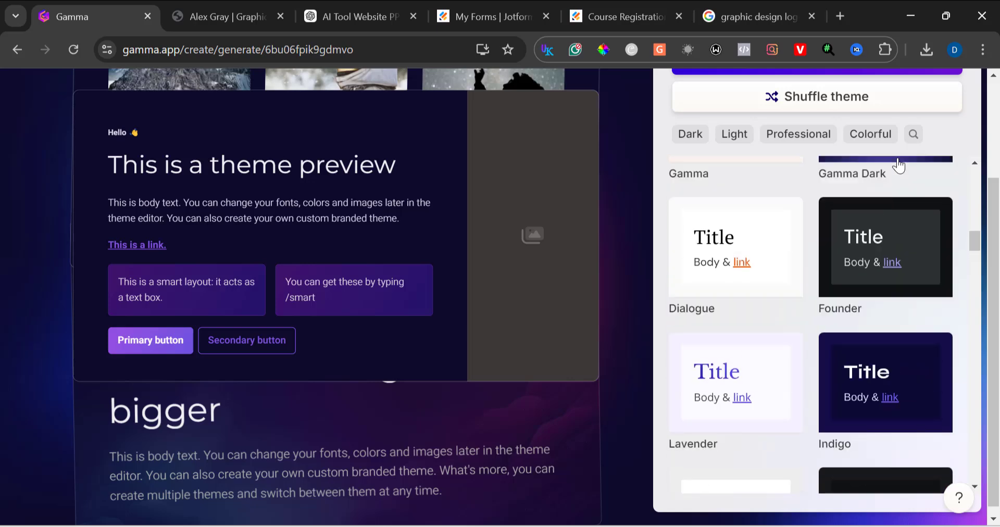
scroll(898, 166, up, 5)
scroll(969, 83, up, 3)
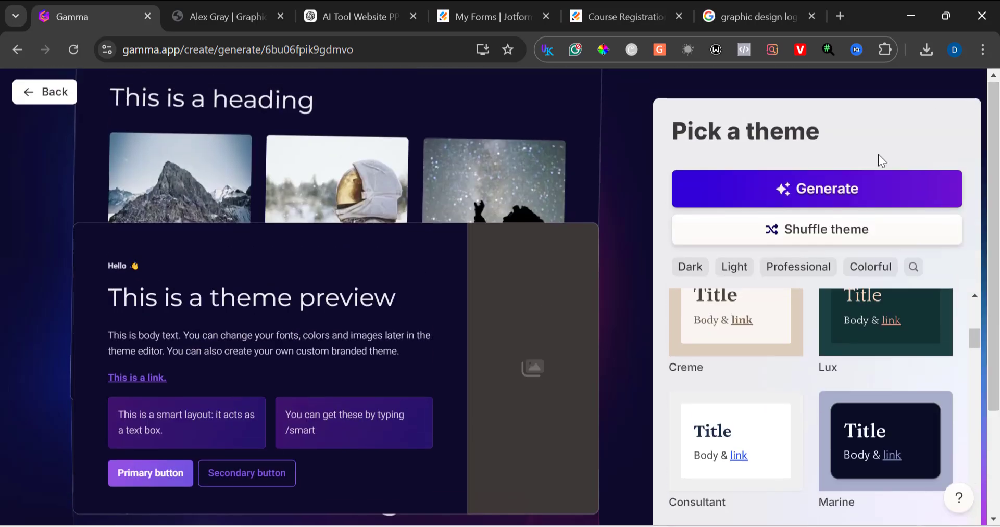
click(861, 188)
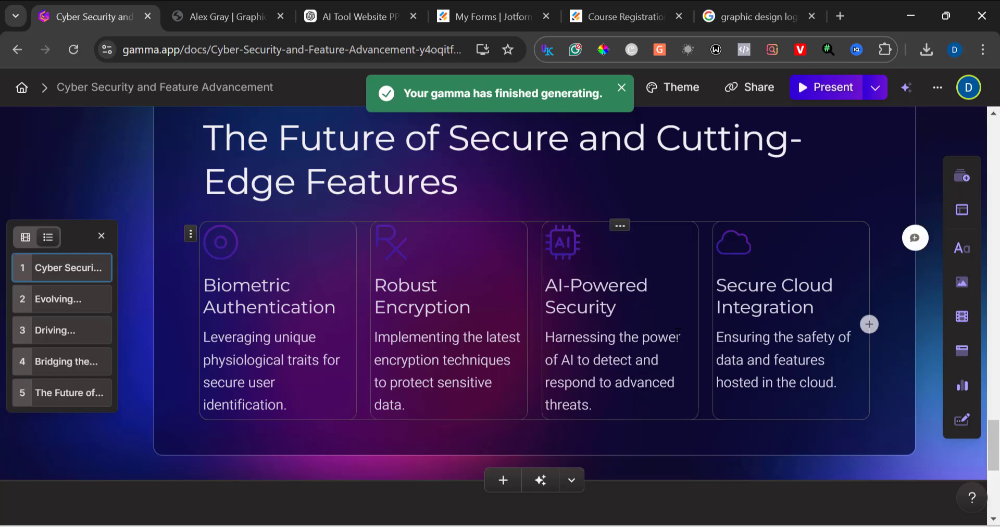
Step: Present the deck from the first slide and advance through all five slides
scroll(677, 333, up, 10)
scroll(676, 333, up, 15)
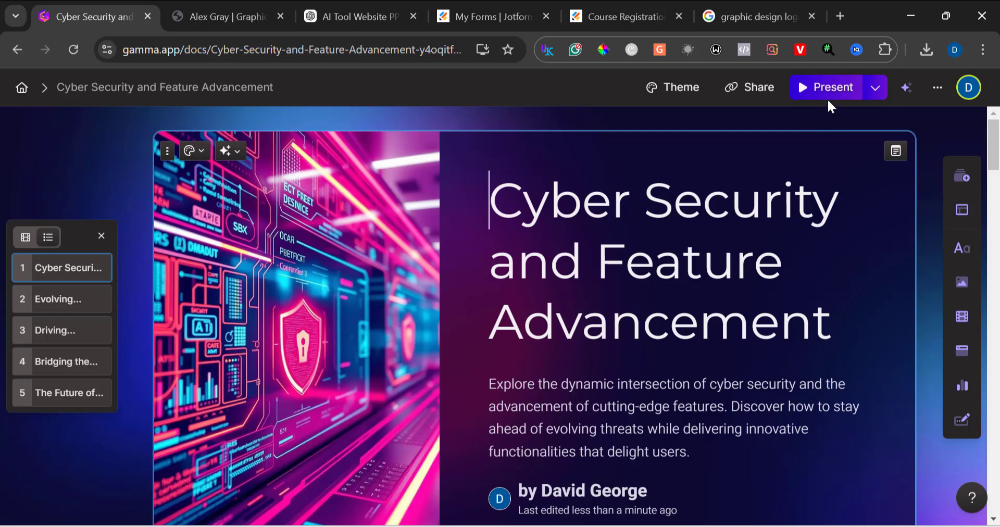
click(825, 88)
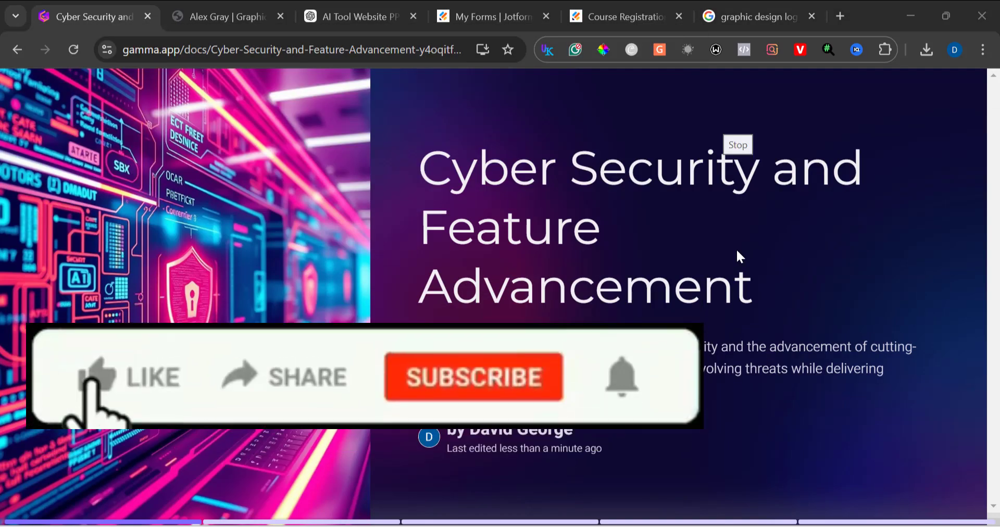
click(736, 250)
key(Right)
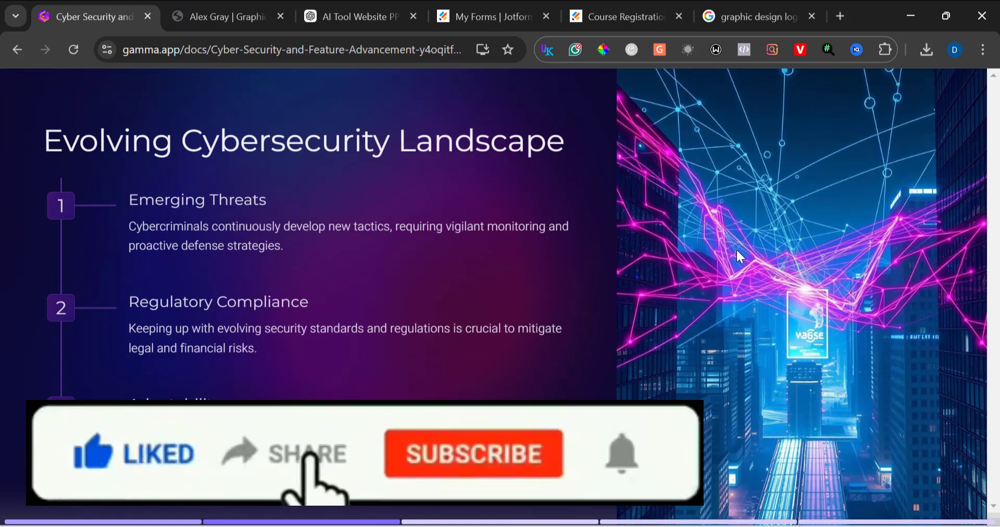
key(Right)
key(Right)
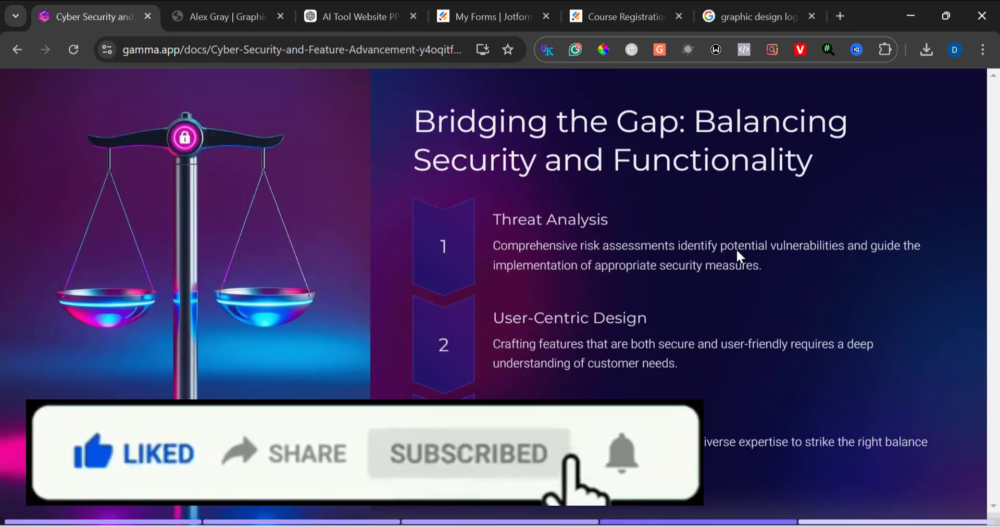
key(Right)
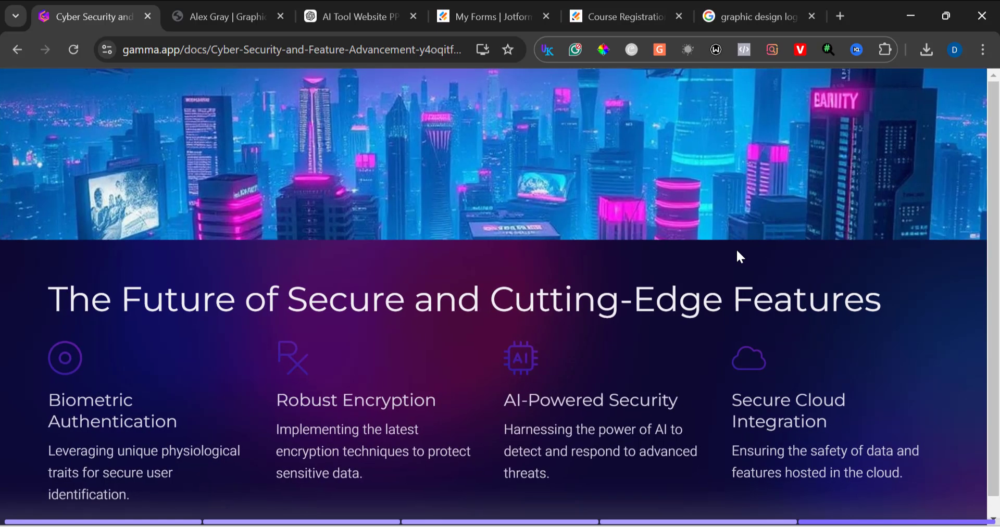
Step: Exit the presentation view and return to the editor
scroll(438, 329, up, 1)
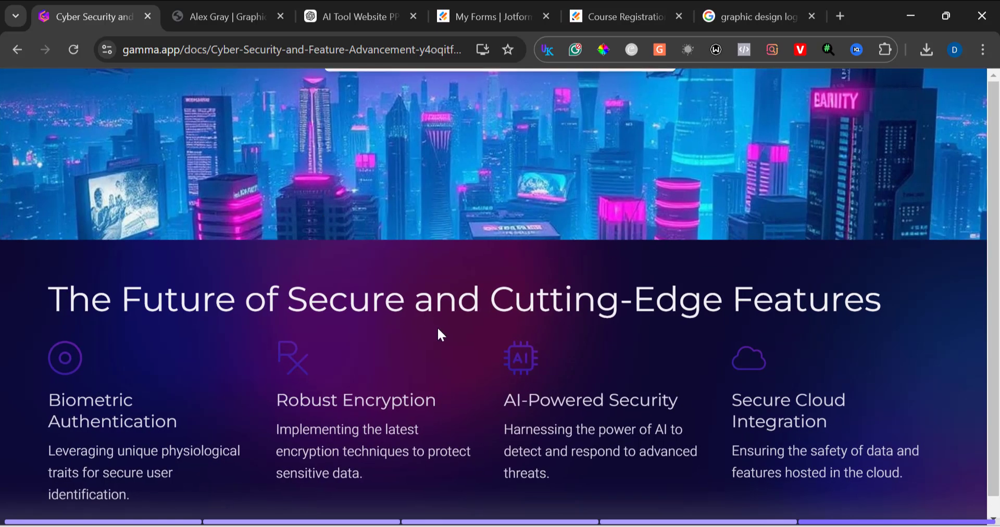
scroll(466, 325, up, 3)
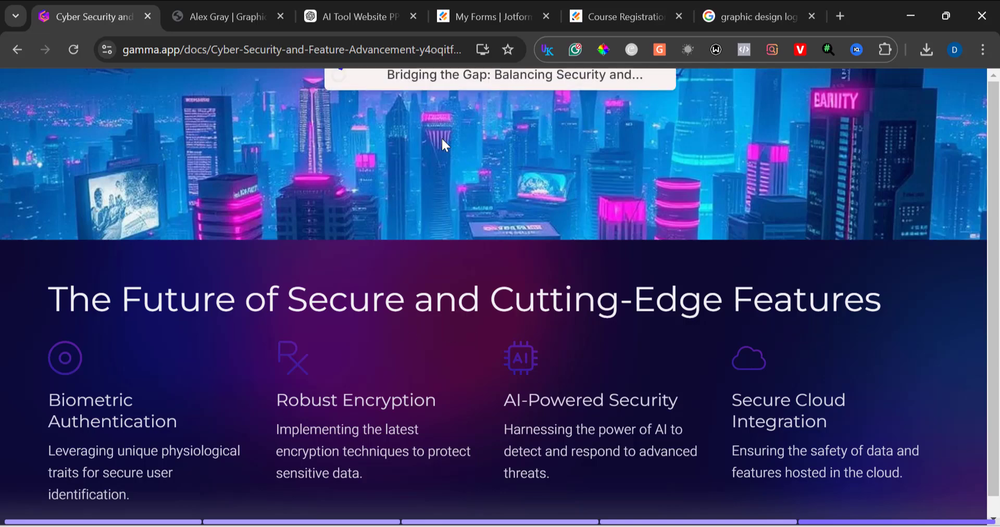
mouse_move(621, 130)
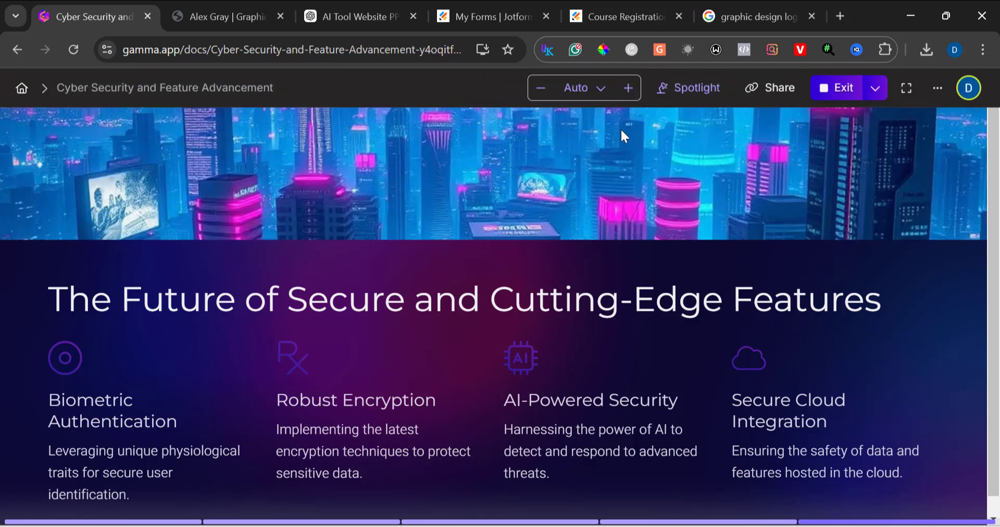
click(849, 94)
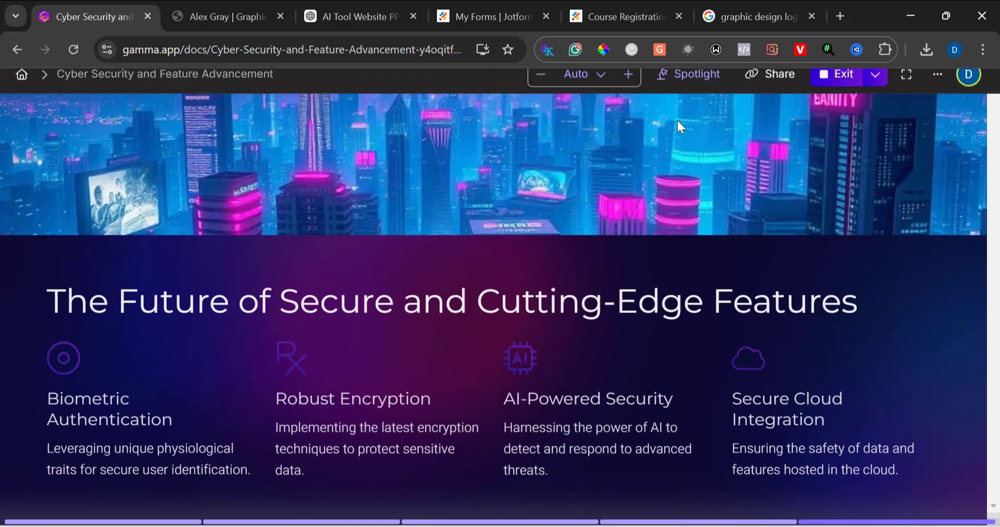
key(Escape)
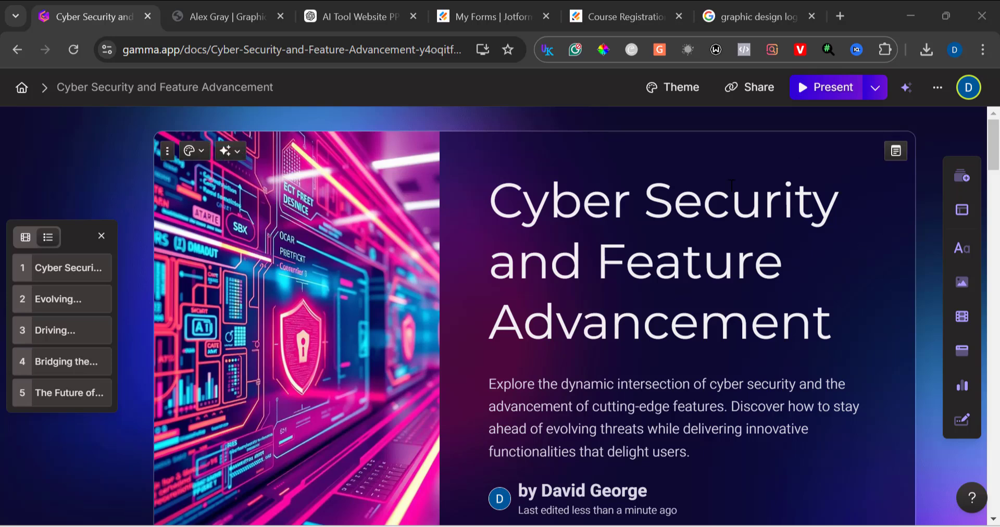
Step: Change the presentation's theme to Iris
click(666, 89)
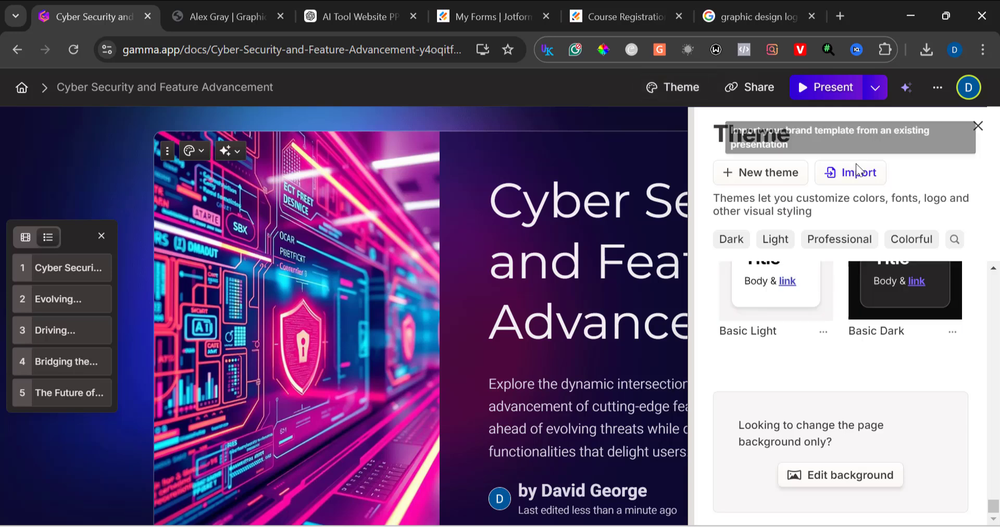
scroll(827, 330, up, 8)
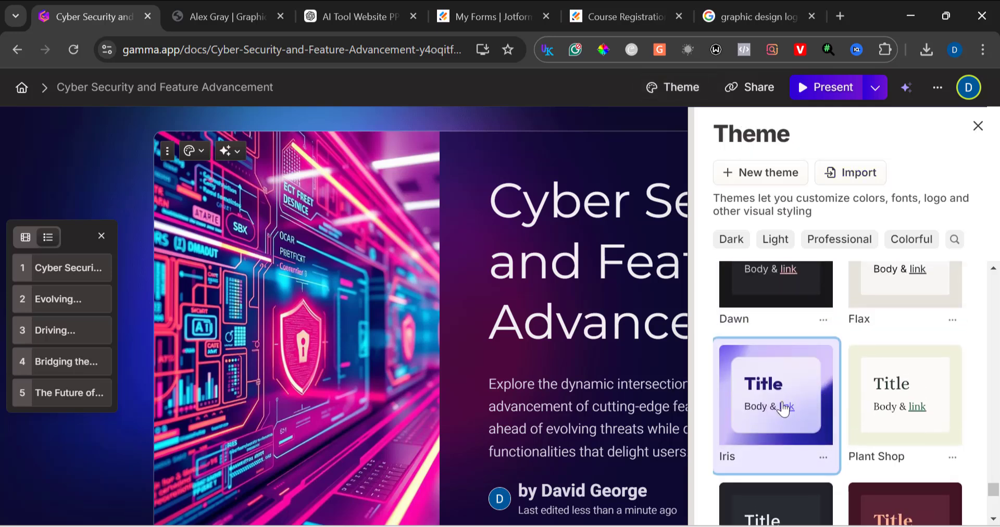
click(805, 395)
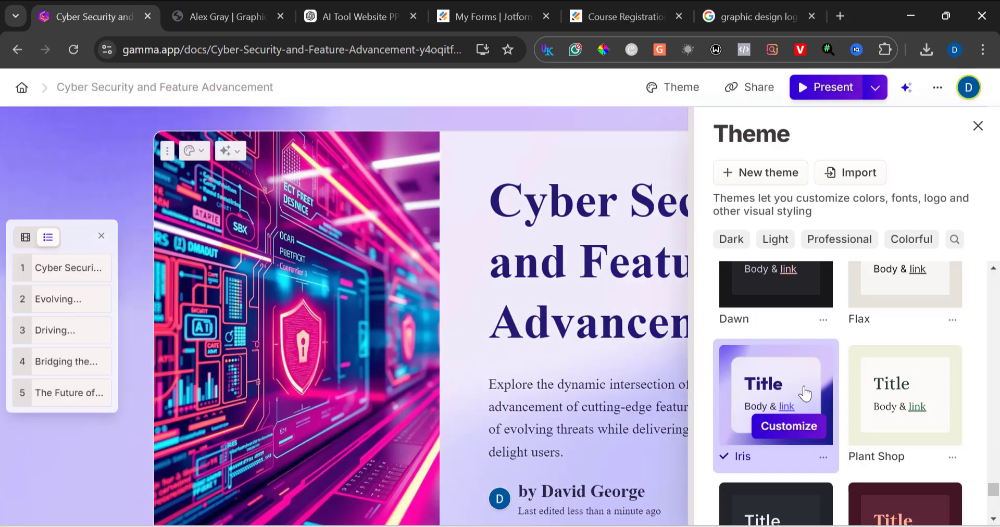
Step: Scroll through the slides to review the presentation in the Iris theme
scroll(486, 386, down, 20)
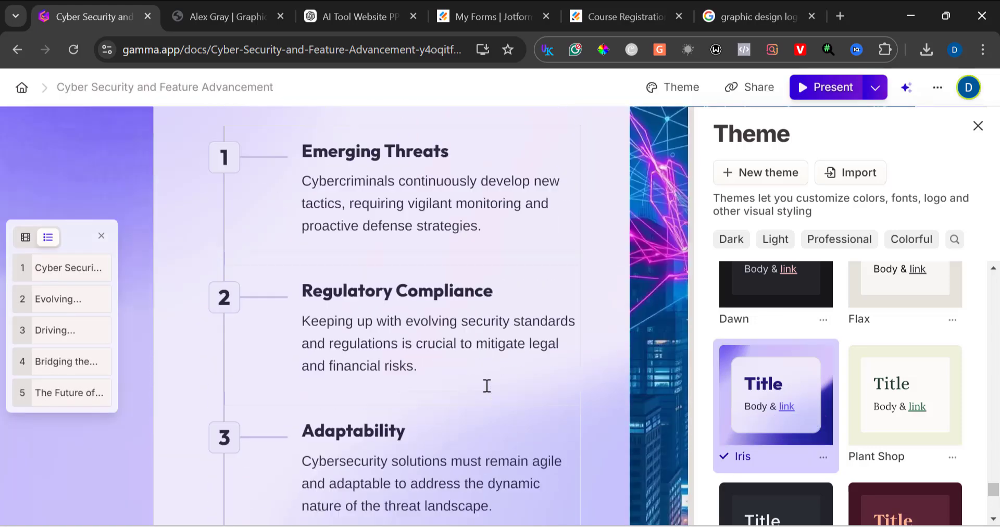
scroll(487, 385, down, 15)
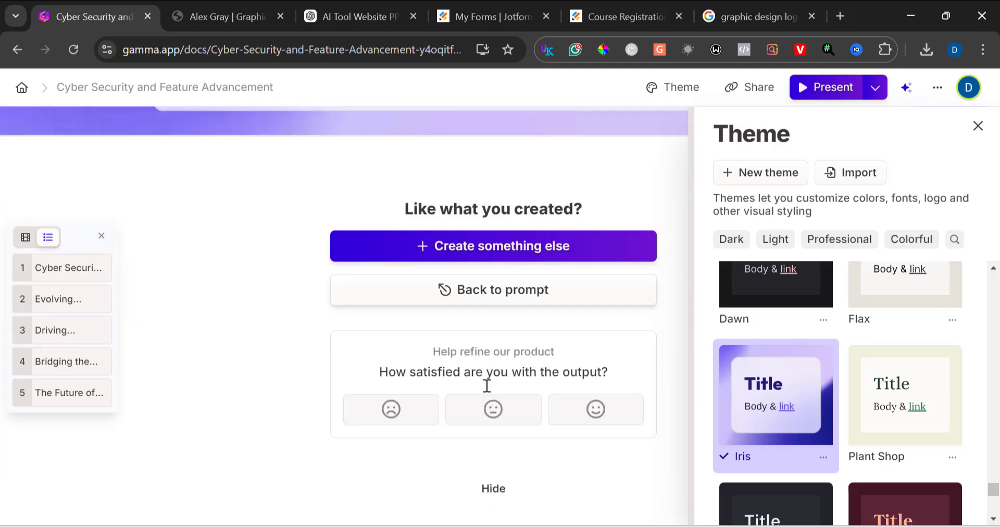
scroll(487, 386, up, 8)
scroll(487, 385, down, 1)
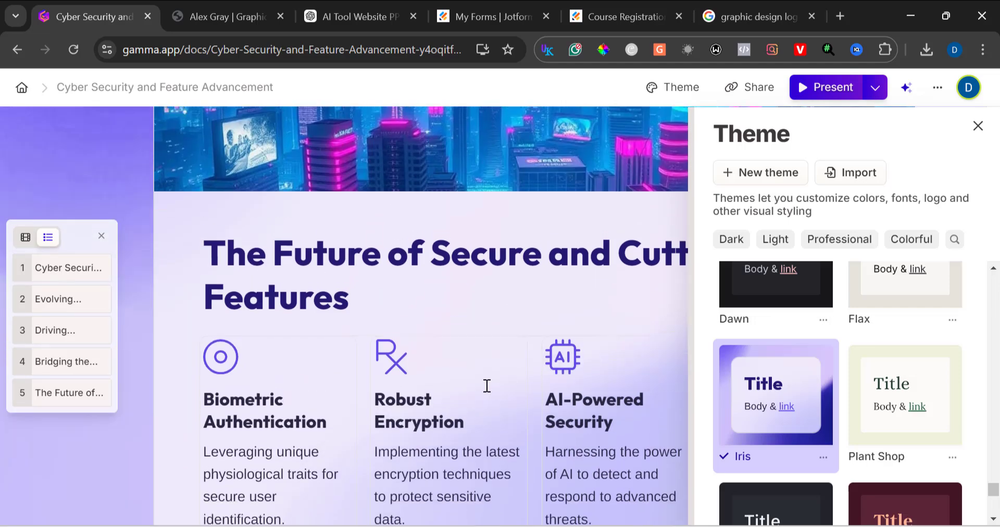
scroll(487, 385, up, 5)
scroll(487, 385, up, 8)
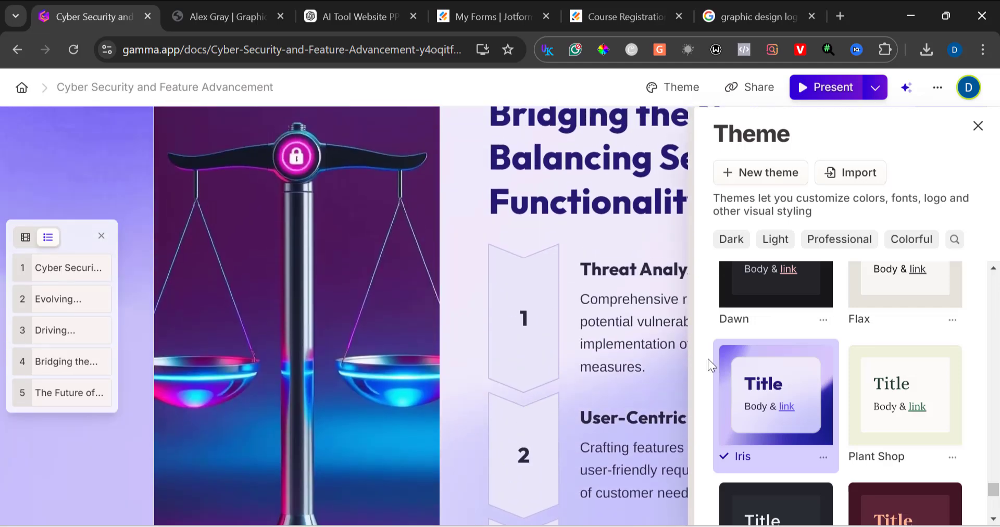
scroll(742, 305, up, 1)
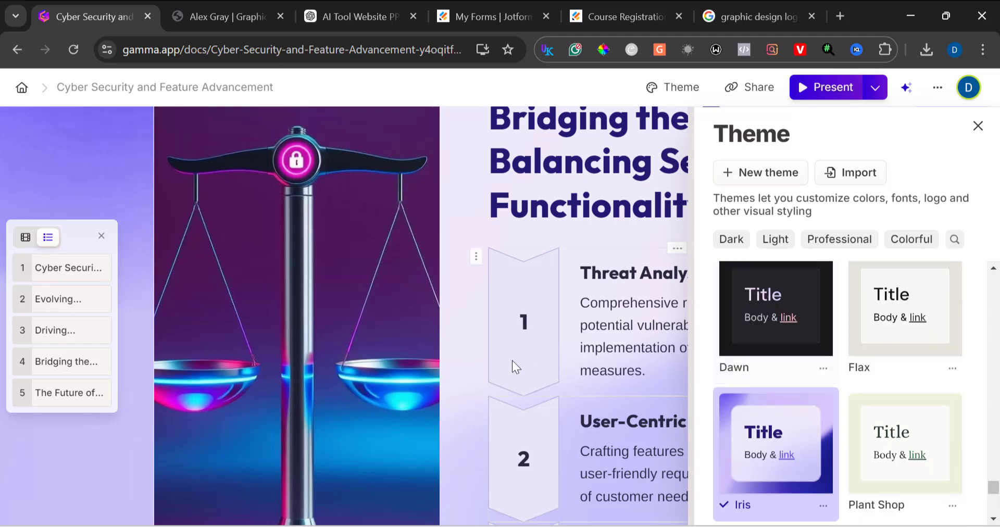
Step: Close the theme panel and review the Iris-styled slides in the editor
scroll(512, 362, up, 15)
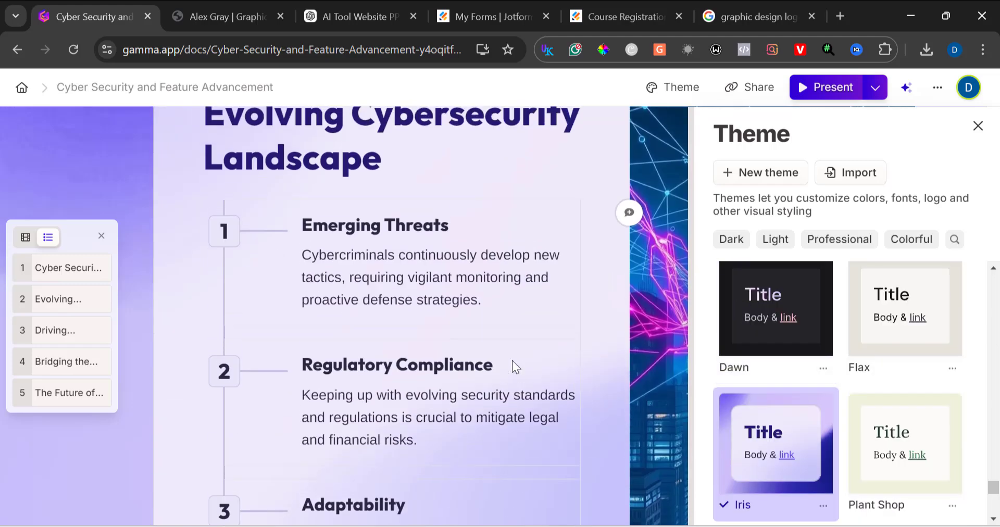
scroll(512, 362, up, 8)
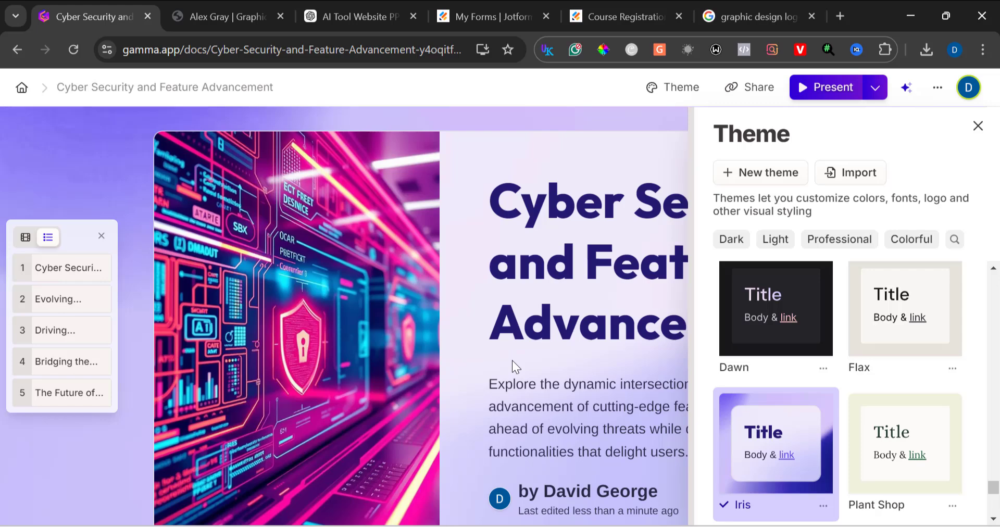
click(511, 360)
scroll(511, 361, down, 12)
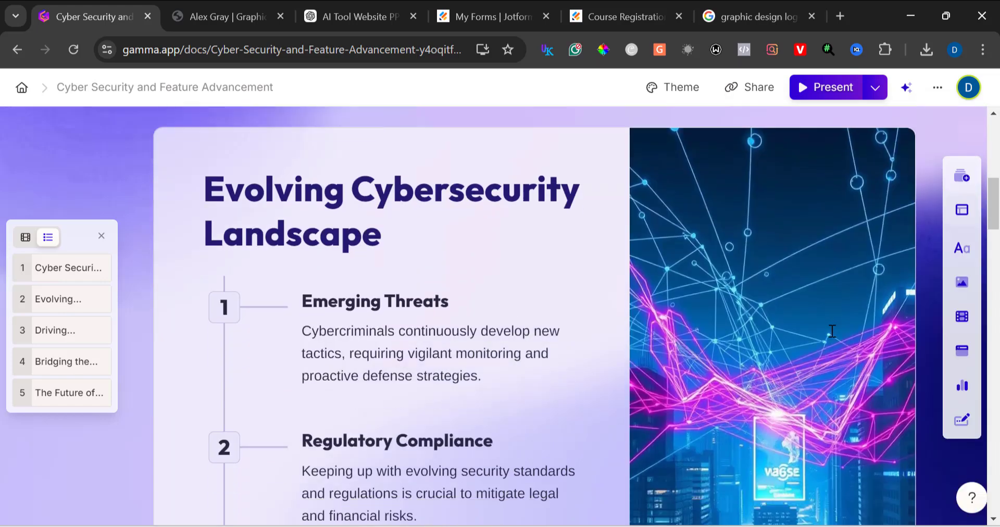
scroll(832, 331, down, 10)
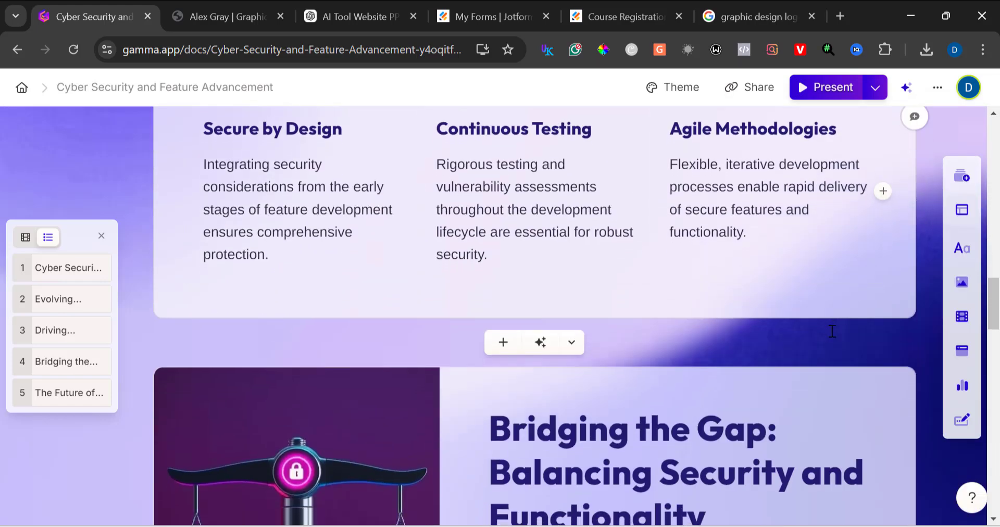
scroll(832, 331, down, 15)
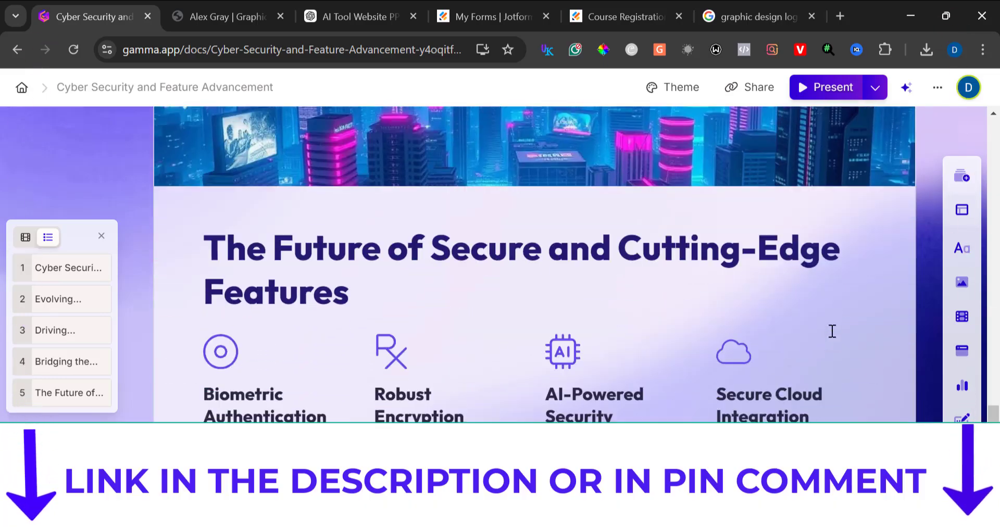
scroll(832, 331, up, 20)
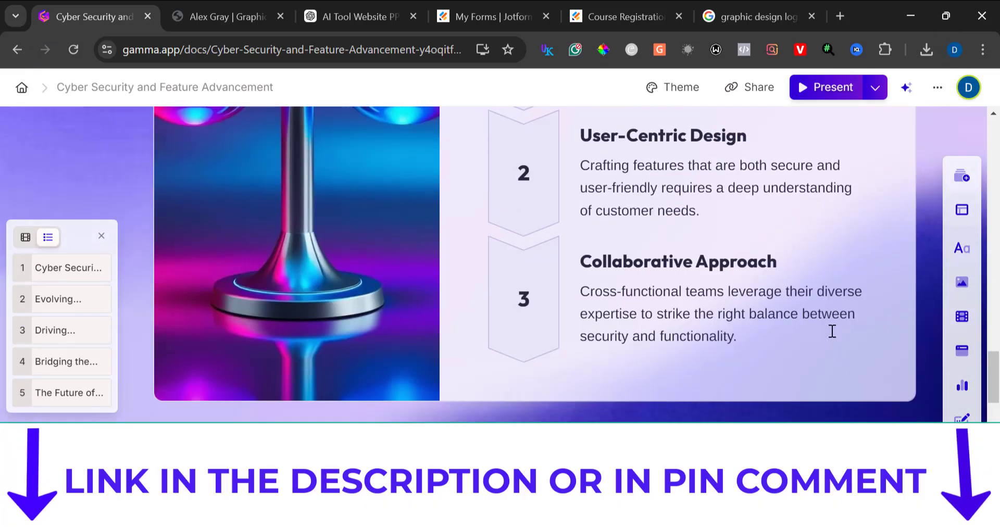
scroll(825, 252, up, 1)
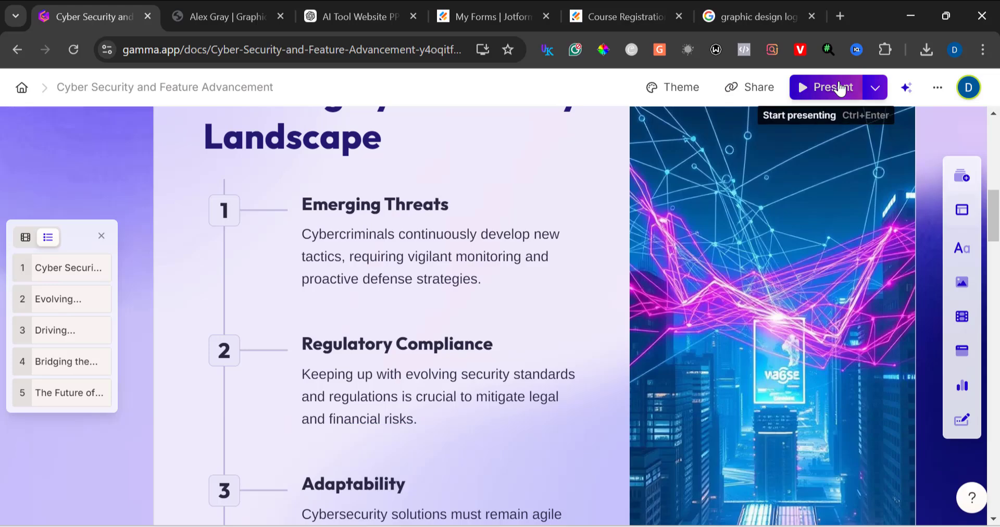
Step: Start presenting the restyled deck and step through its opening slides
click(827, 87)
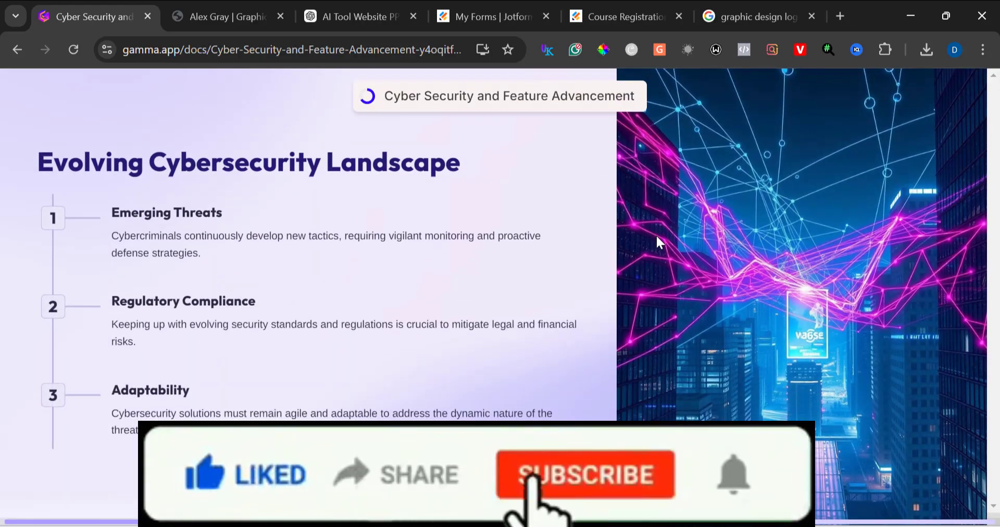
key(Left)
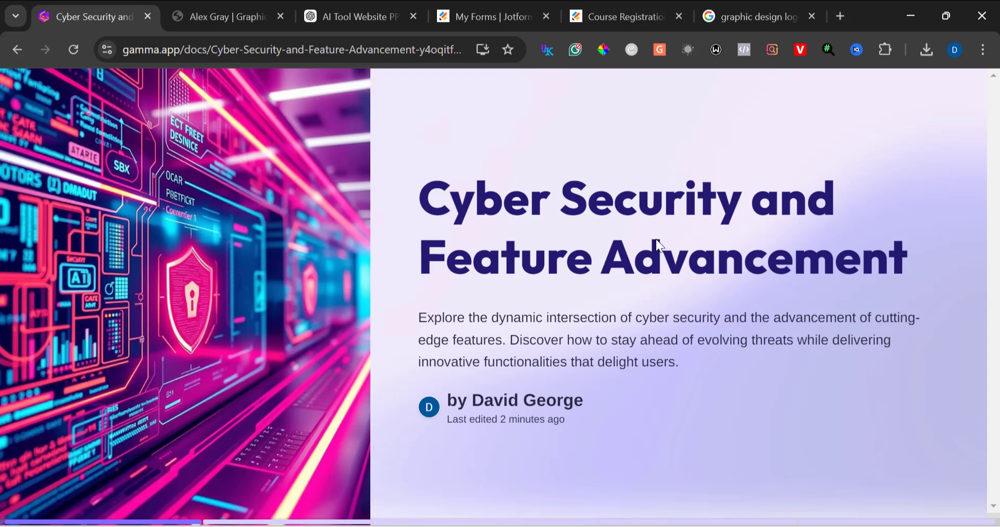
key(Right)
key(Right)
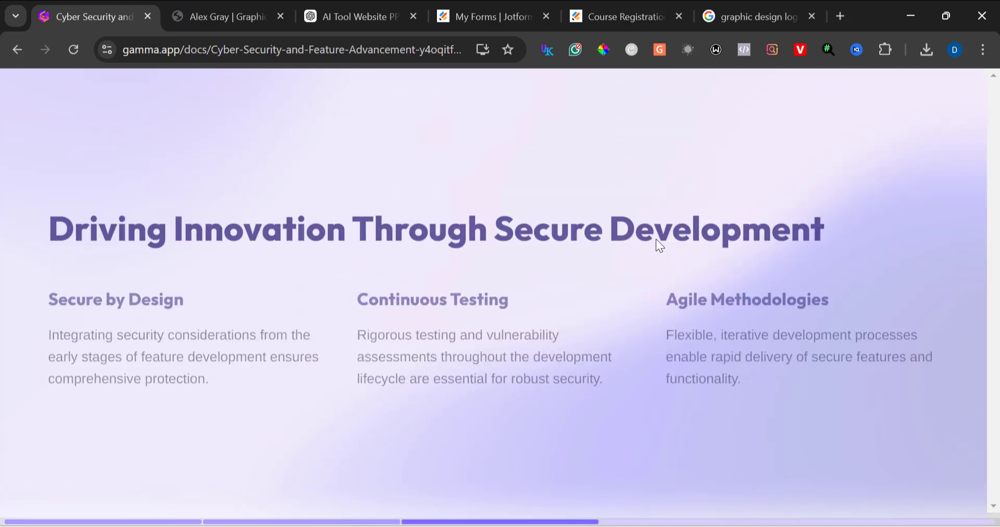